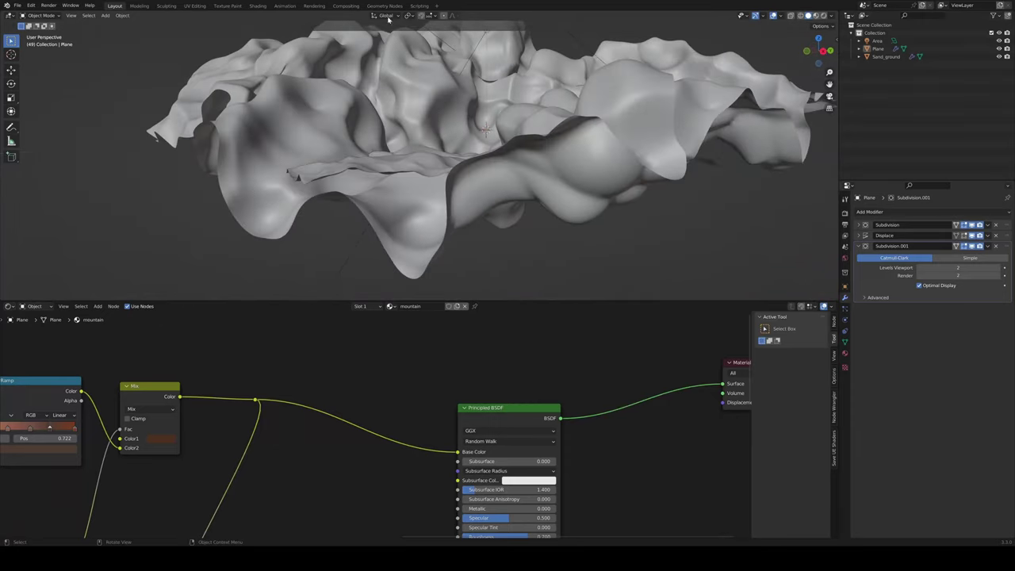
# Select the sand ground in the valley and lower it about 0.23 m along global Z
pyautogui.moveTo(462, 146); pyautogui.dragTo(534, 211, button='middle')
pyautogui.click(476, 172)
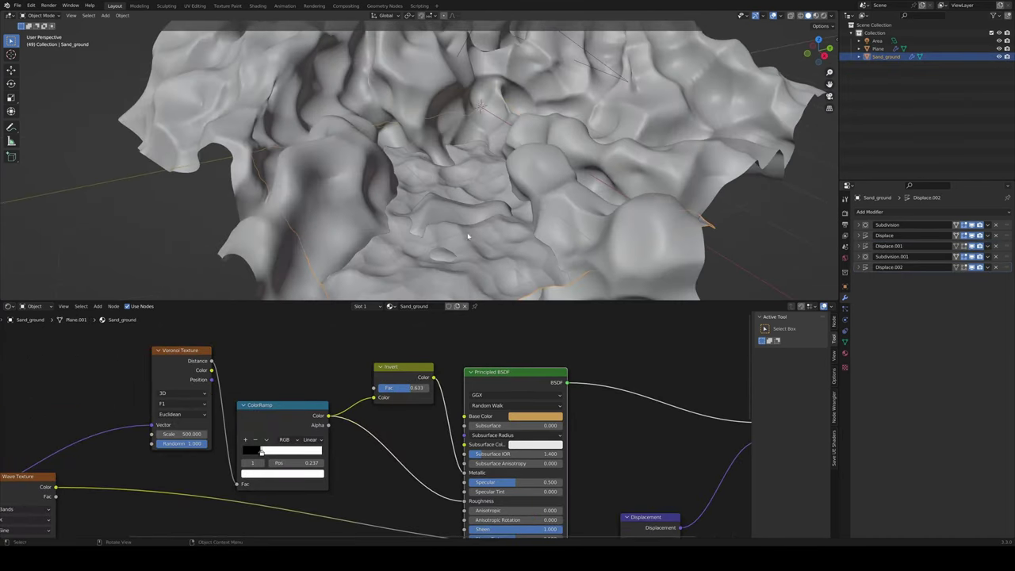
pyautogui.press('g')
pyautogui.press('z')
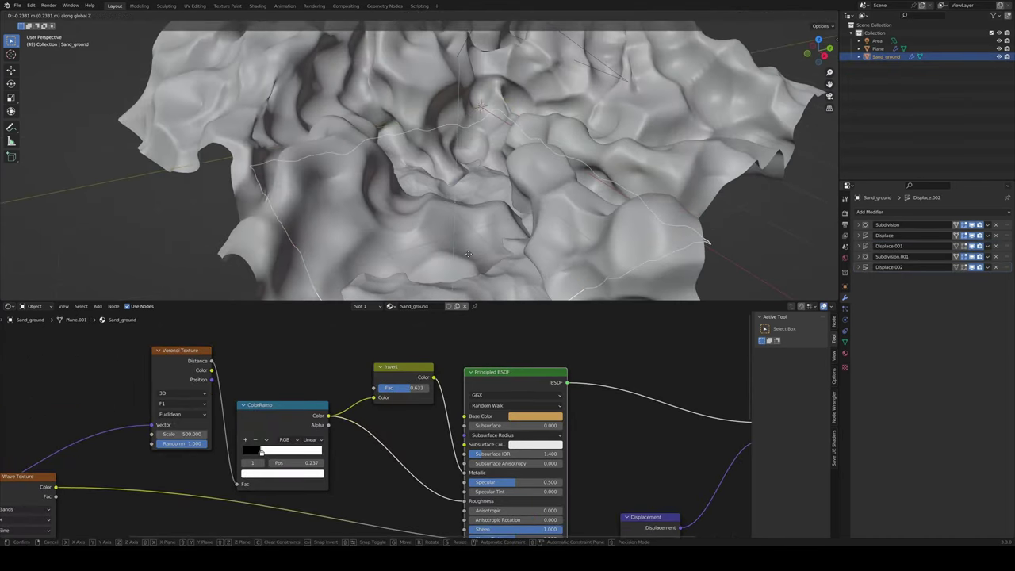
pyautogui.click(468, 253)
# Lower the mountain mesh in the middle of the valley by about 0.27 m along Z using smooth proportional editing, size 1.331
pyautogui.click(433, 227)
pyautogui.moveTo(432, 228); pyautogui.dragTo(411, 189, button='middle')
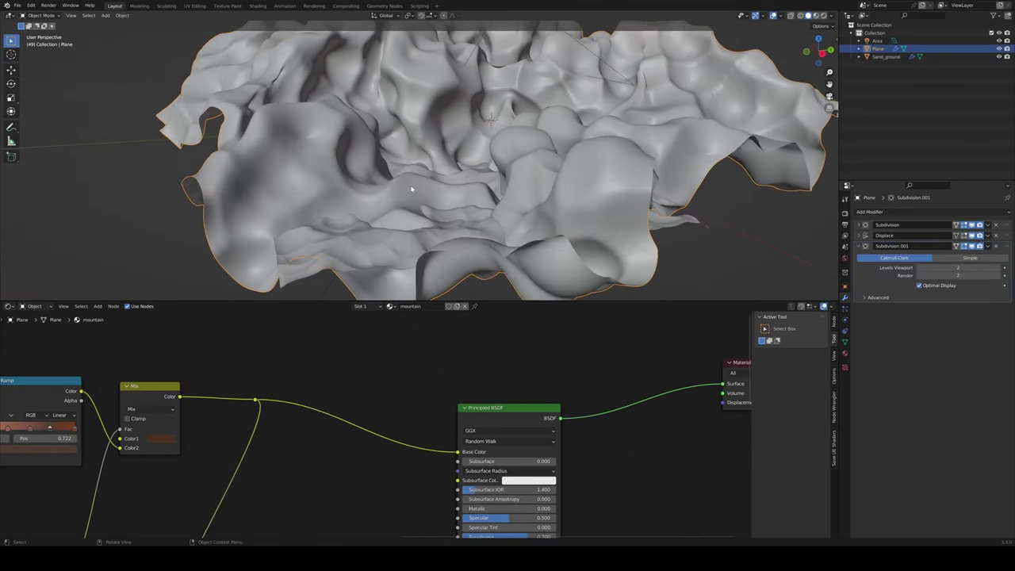
pyautogui.press('Tab')
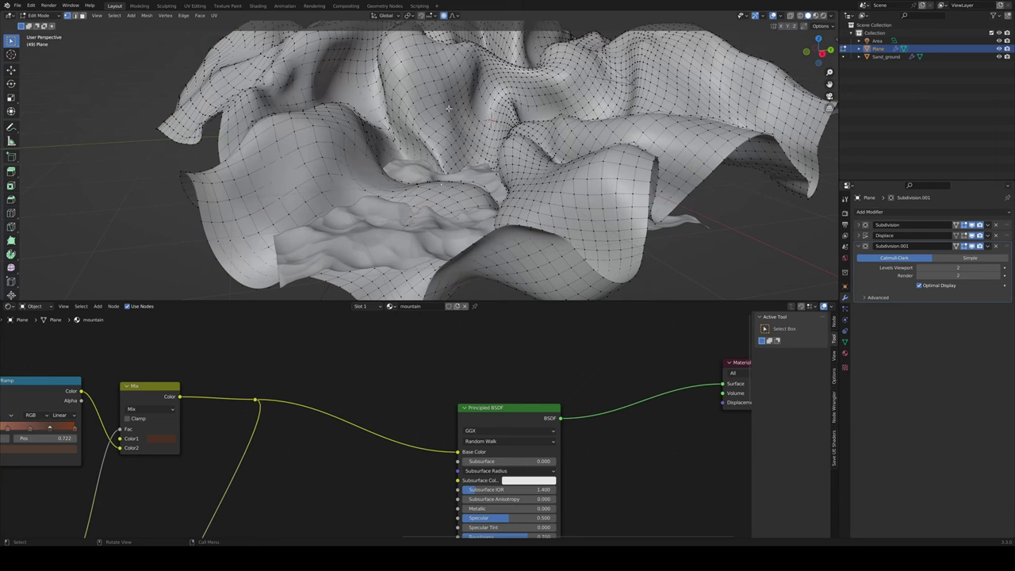
pyautogui.press('g')
pyautogui.press('z')
pyautogui.scroll(3, 479, 165)
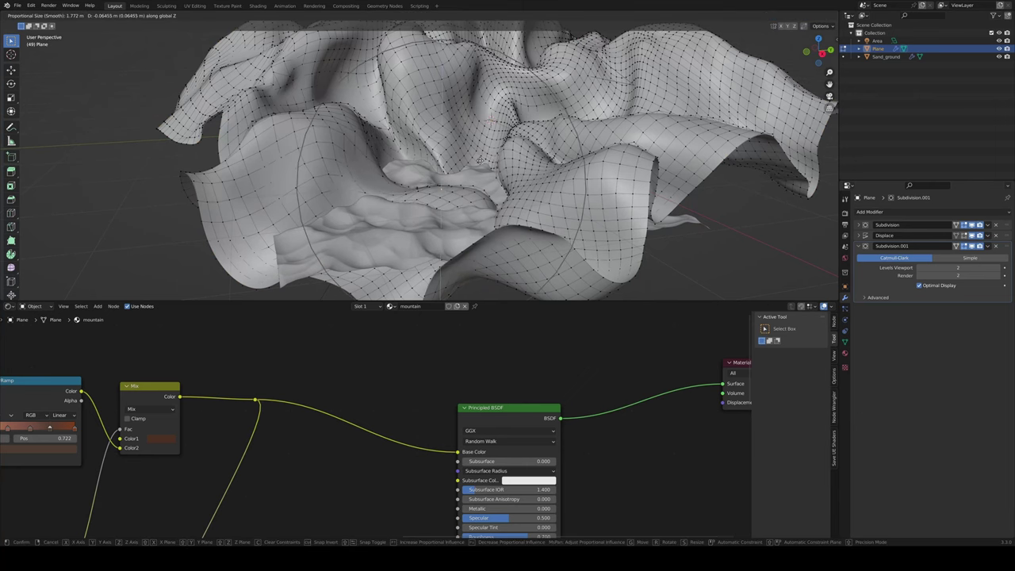
pyautogui.scroll(1, 478, 169)
pyautogui.click(478, 176)
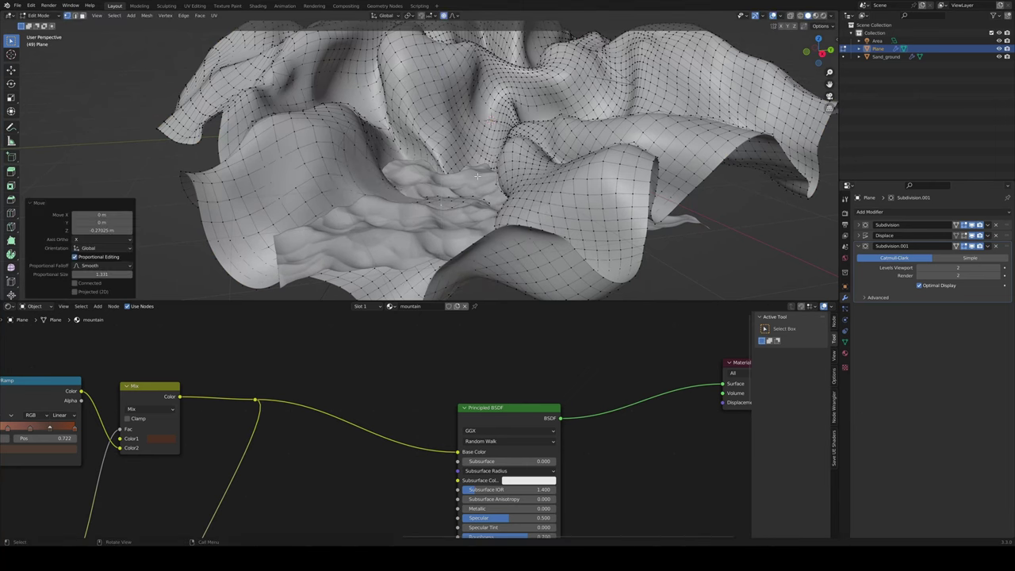
pyautogui.press('Tab')
# Lower the mountain mesh further along Z toward the front of the valley with two proportional moves, exposing more of the sand
pyautogui.moveTo(483, 187); pyautogui.dragTo(776, 57, button='middle')
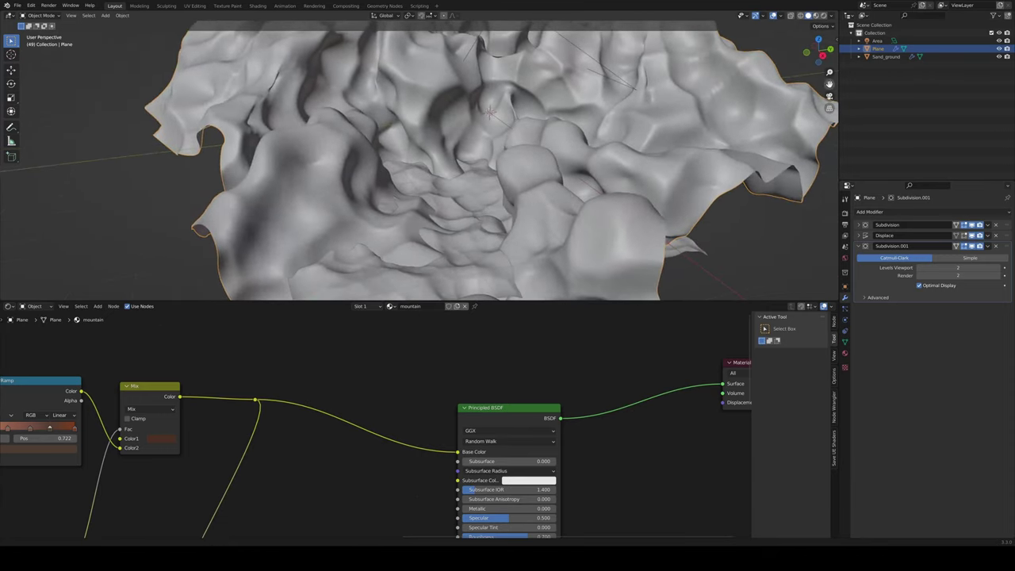
pyautogui.moveTo(533, 268); pyautogui.dragTo(404, 193, button='middle')
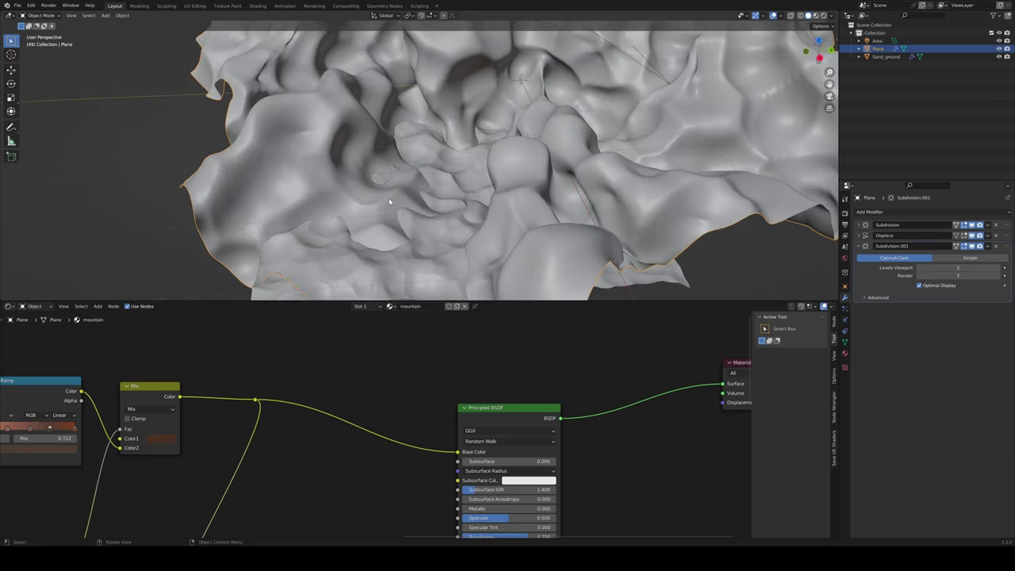
pyautogui.press('Tab')
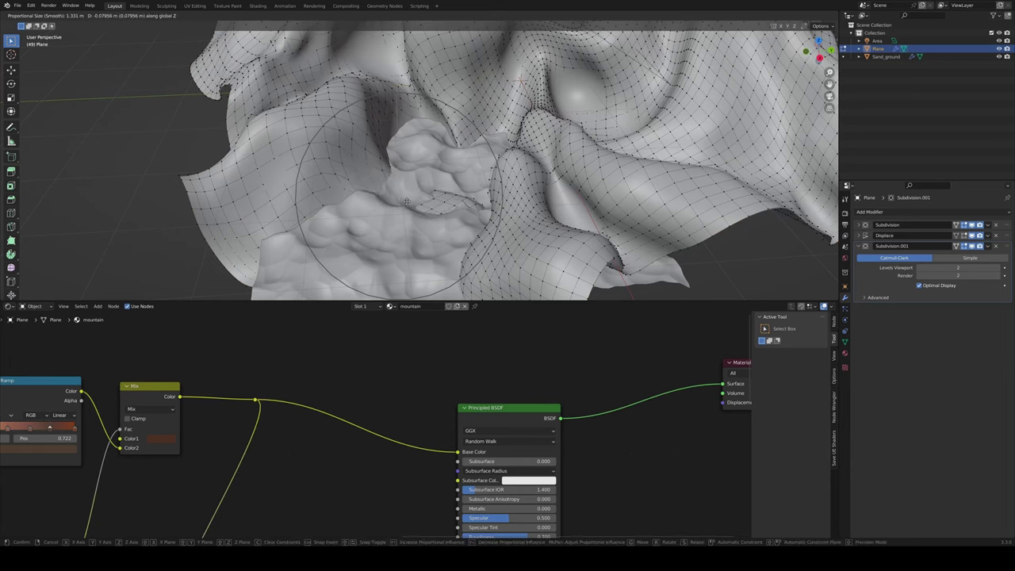
pyautogui.press('Tab')
pyautogui.moveTo(444, 210); pyautogui.dragTo(440, 186, button='middle')
pyautogui.press('Tab')
pyautogui.press('g')
pyautogui.press('z')
pyautogui.click(398, 190)
pyautogui.press('Tab')
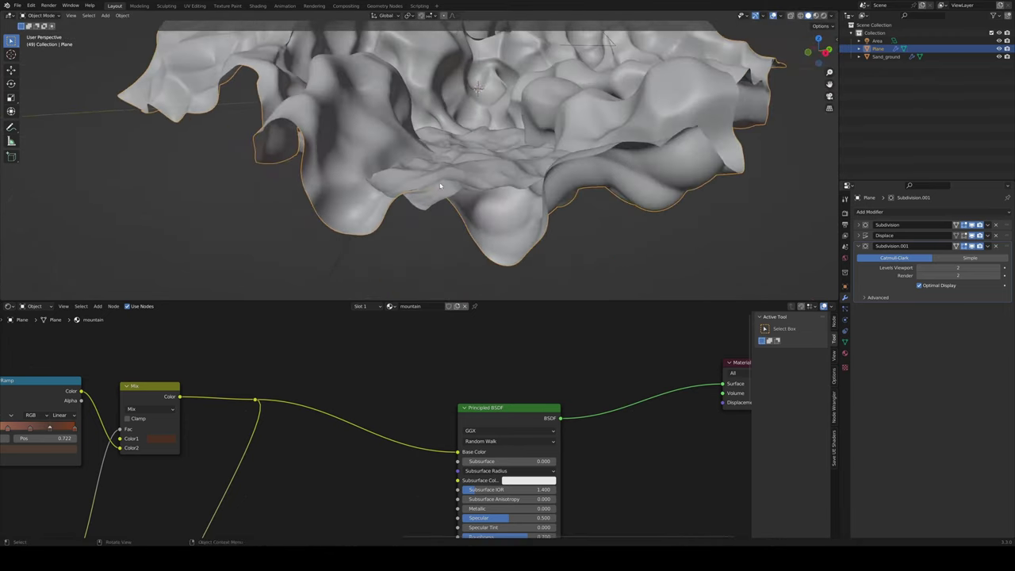
# Select the sand ground and hide it in the viewport, leaving only the mountain mesh shown for editing
pyautogui.moveTo(829, 84); pyautogui.dragTo(786, 113)
pyautogui.scroll(2, 530, 181)
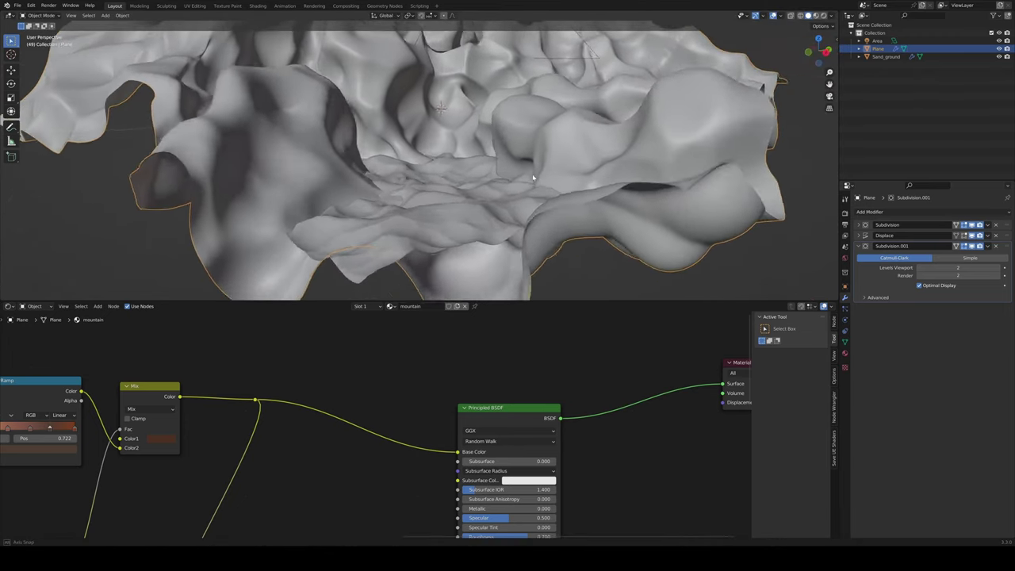
pyautogui.moveTo(530, 181)
pyautogui.mouseDown(button='middle')
pyautogui.moveTo(535, 174)
pyautogui.moveTo(525, 174)
pyautogui.mouseUp(button='middle')
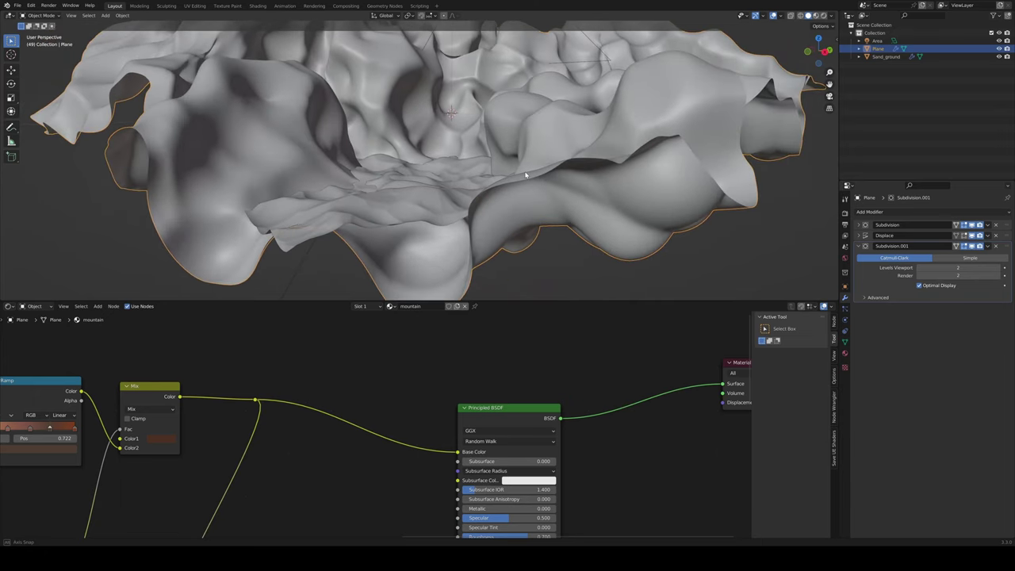
pyautogui.moveTo(435, 171); pyautogui.dragTo(361, 242, button='middle')
pyautogui.click(272, 187)
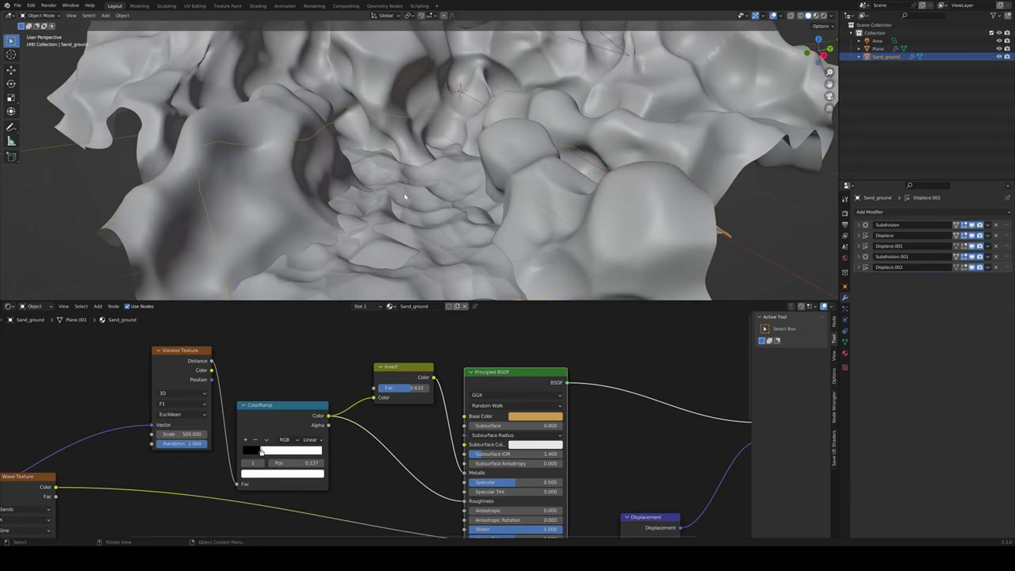
pyautogui.click(998, 57)
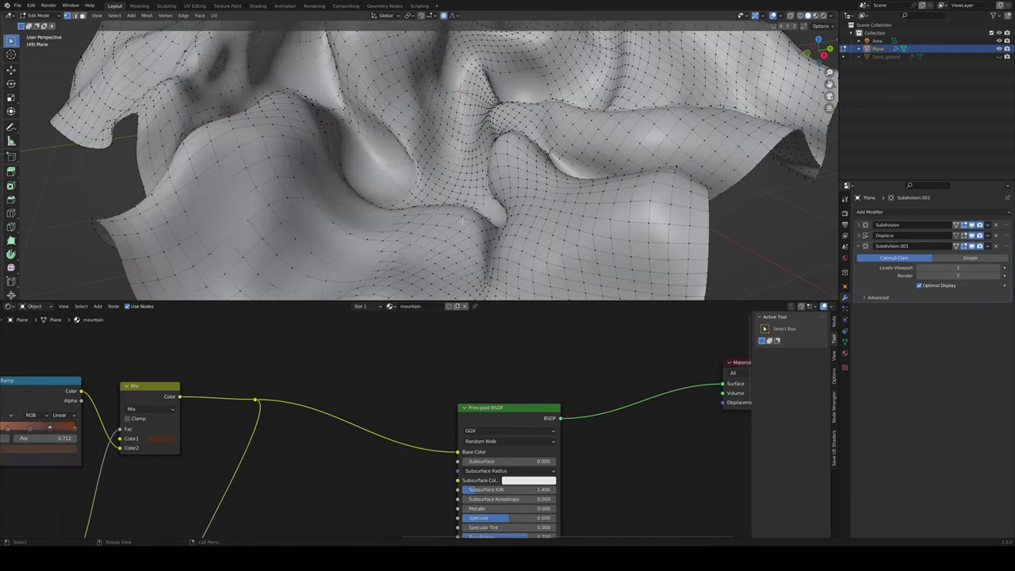
pyautogui.moveTo(462, 221)
pyautogui.mouseDown(button='middle')
pyautogui.moveTo(453, 226)
pyautogui.moveTo(465, 230)
pyautogui.mouseUp(button='middle')
pyautogui.press('s')
pyautogui.press('z')
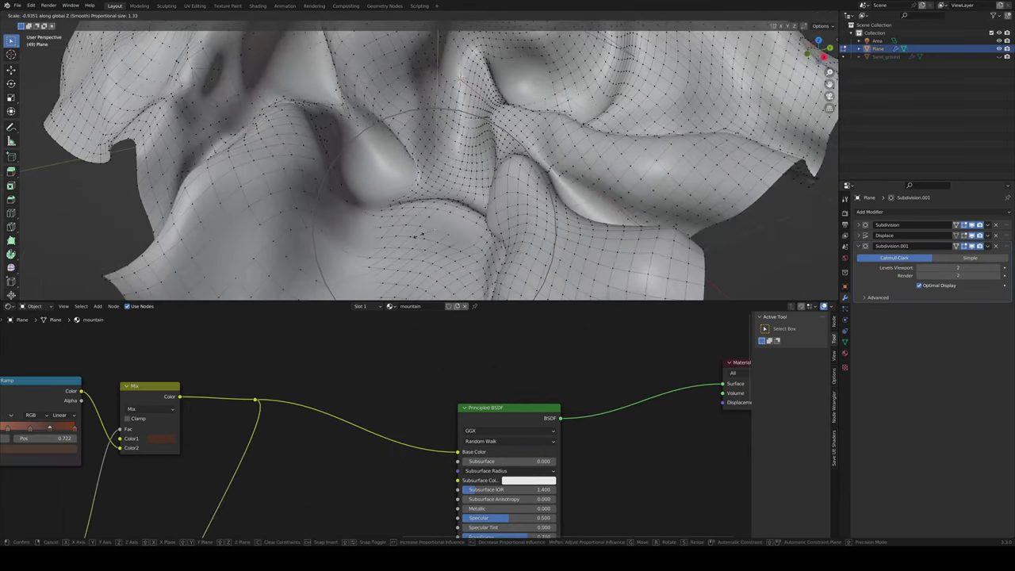
pyautogui.rightClick(420, 235)
# Lower the mountain mesh in the valley's front area by about 0.1 m along Z with smooth proportional editing, size 1.331
pyautogui.moveTo(401, 236); pyautogui.dragTo(416, 239, button='middle')
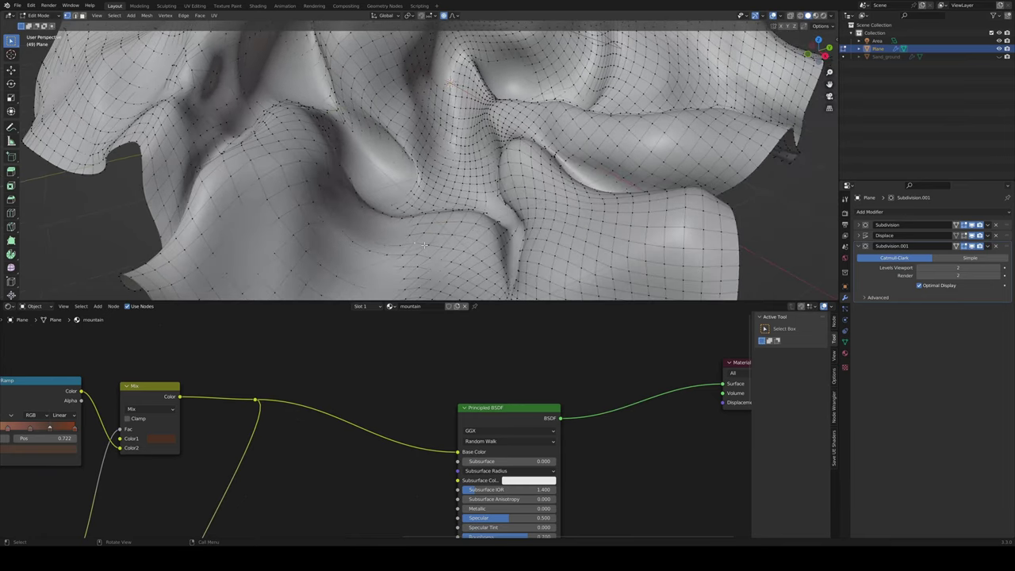
pyautogui.press('g')
pyautogui.press('z')
pyautogui.press('s')
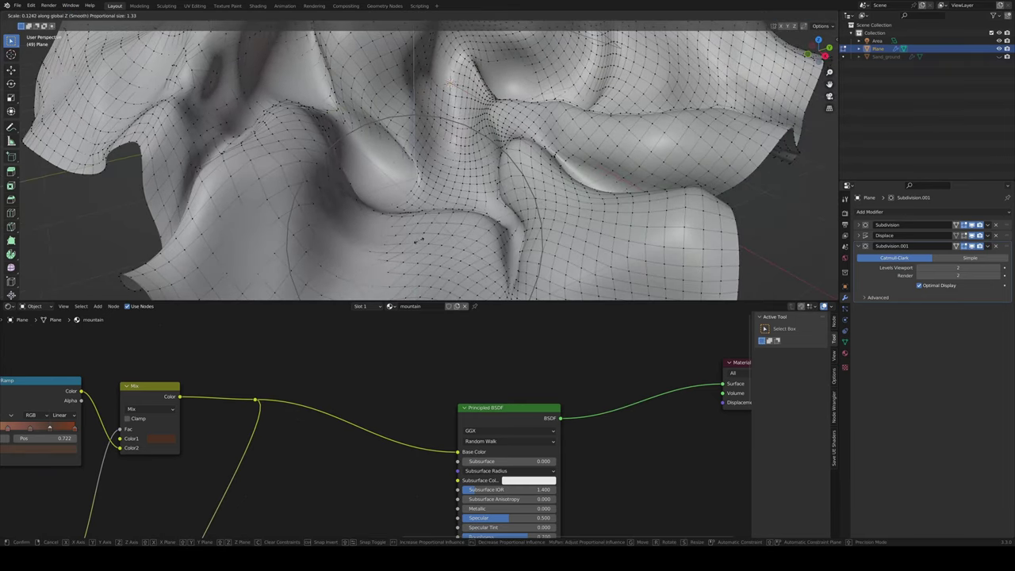
pyautogui.click(421, 238)
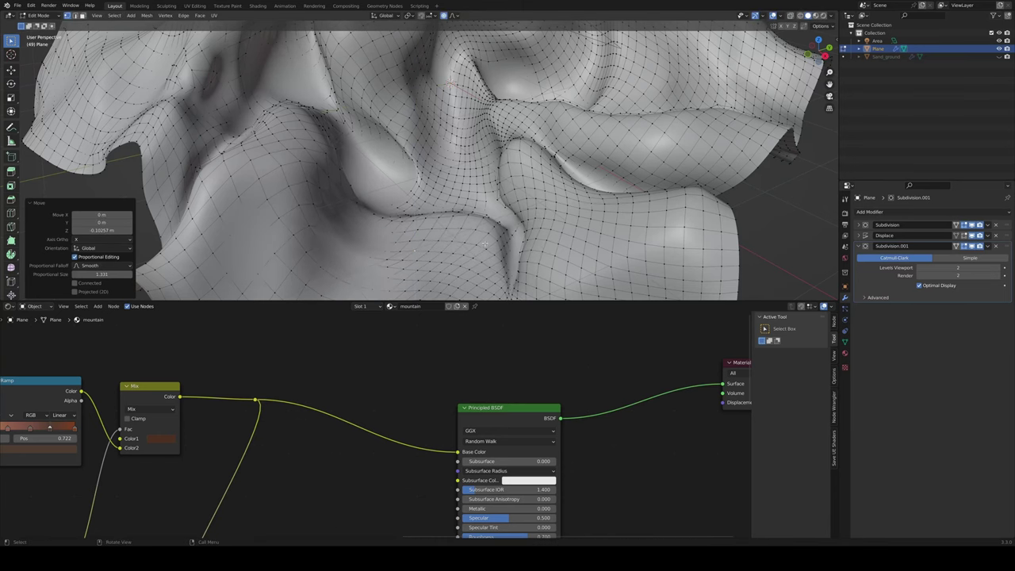
# Lower another vertex beside the narrow valley crease by about 0.1 m along Z with proportional size 0.909, and leave mesh editing
pyautogui.click(487, 230)
pyautogui.press('g')
pyautogui.press('z')
pyautogui.scroll(4, 476, 226)
pyautogui.click(468, 227)
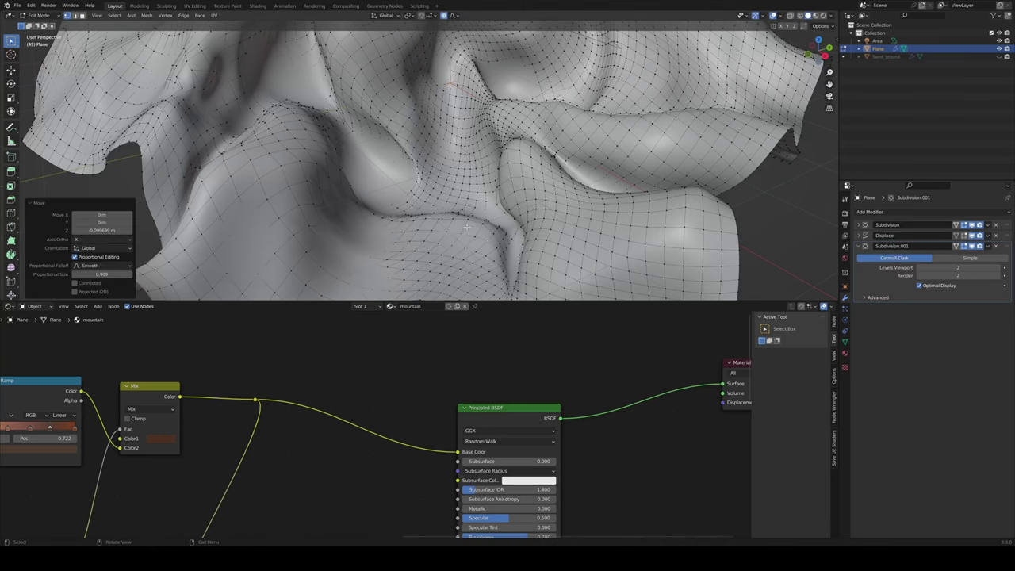
pyautogui.press('Tab')
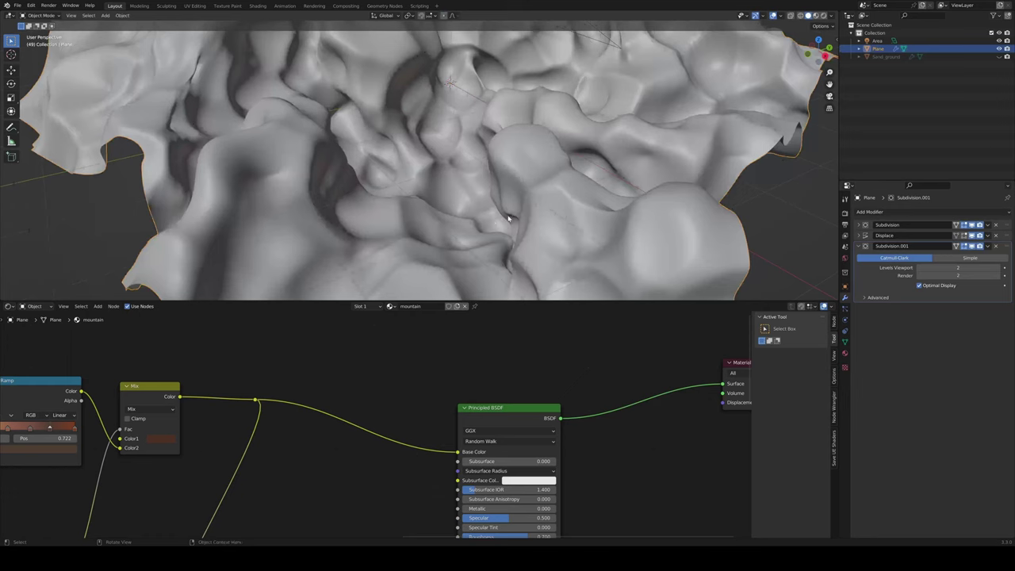
# Show the hidden sand ground again and enable the Screencast Keys display
pyautogui.moveTo(509, 218); pyautogui.dragTo(555, 150, button='middle')
pyautogui.click(833, 38)
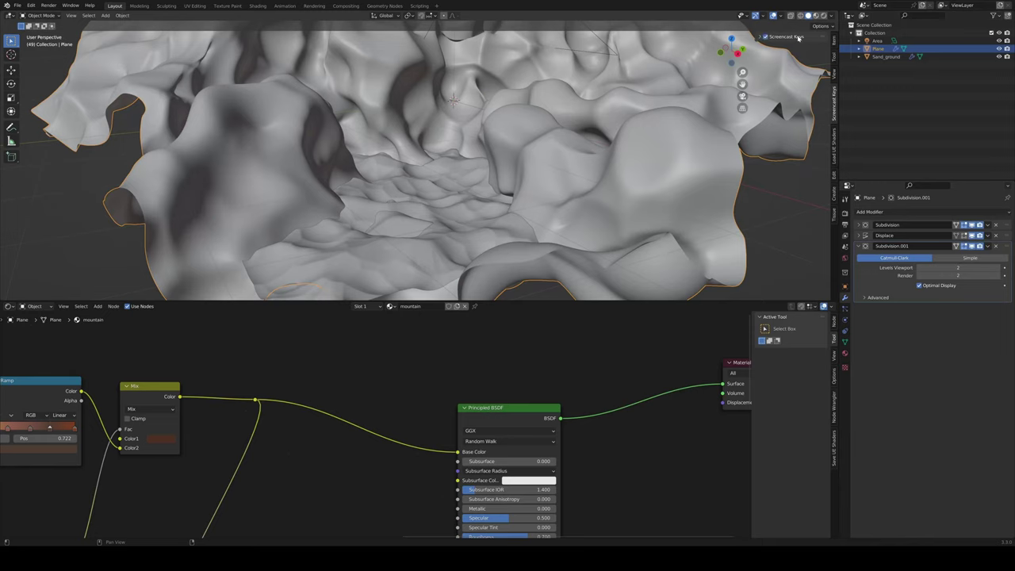
pyautogui.click(760, 37)
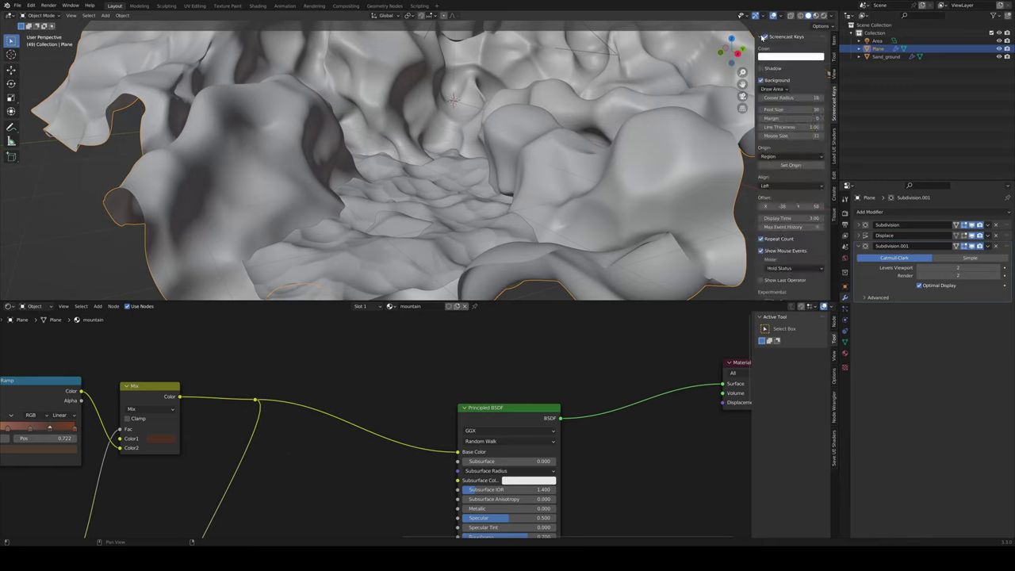
pyautogui.click(763, 37)
pyautogui.press('n')
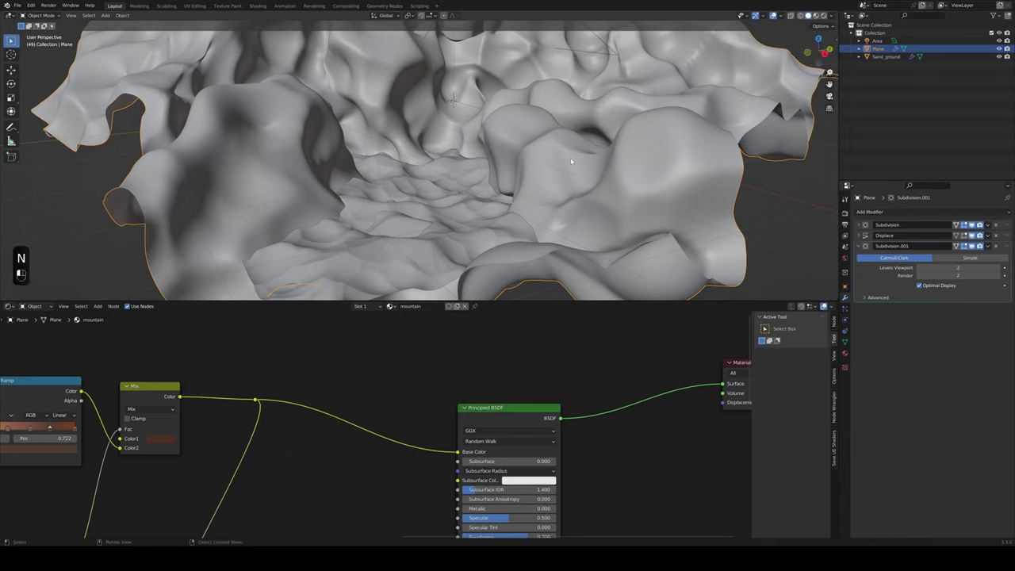
# Save the file and inspect the terrain in rendered shading before returning to solid shading
pyautogui.hotkey('ctrl', 's')
pyautogui.press('z')
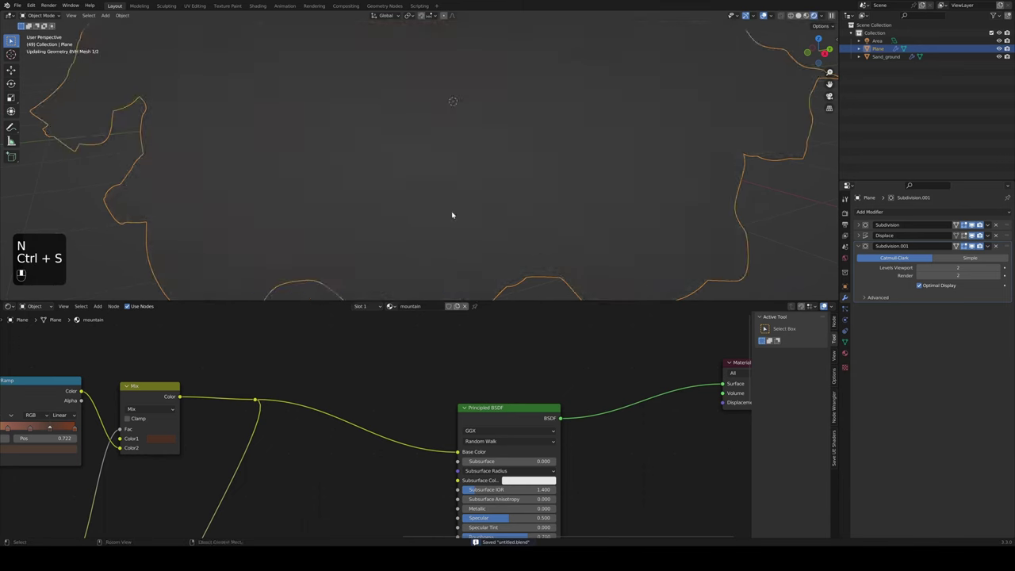
pyautogui.moveTo(452, 215); pyautogui.dragTo(408, 193, button='middle')
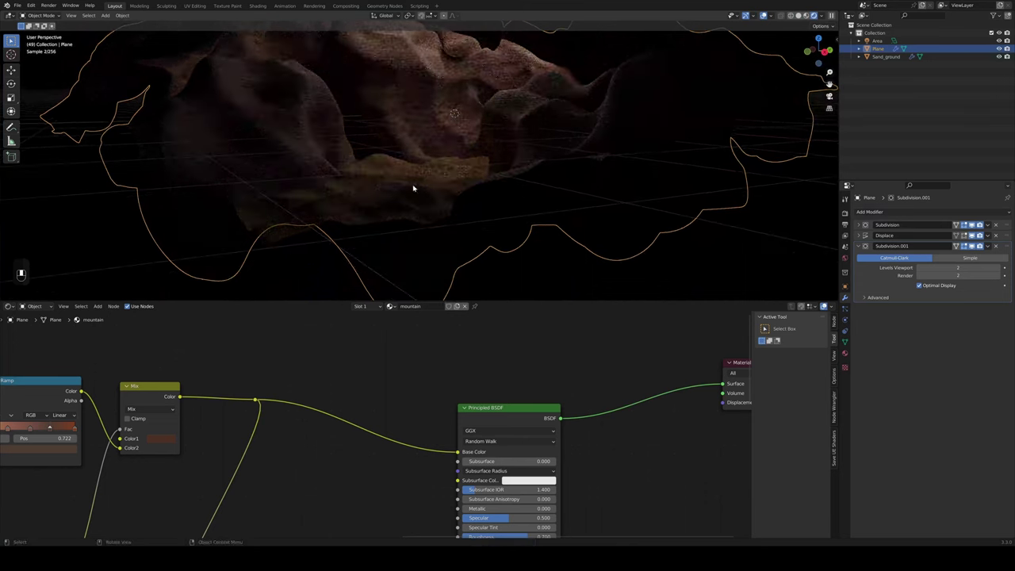
pyautogui.moveTo(446, 147); pyautogui.dragTo(405, 173, button='middle')
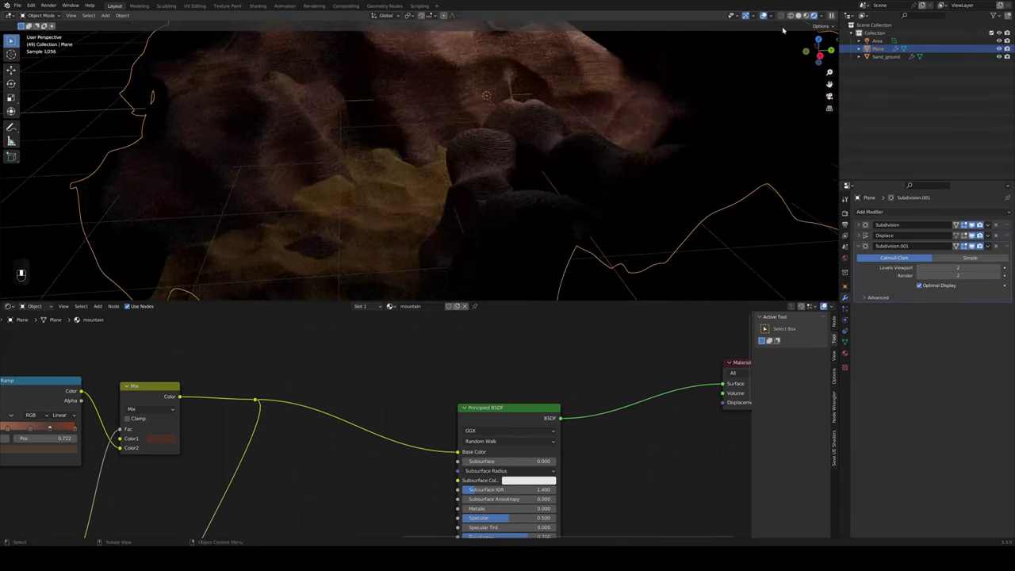
pyautogui.click(799, 16)
# Scale up the vertices at the dip of the narrow mountain ridge using smooth proportional editing
pyautogui.moveTo(829, 83); pyautogui.dragTo(736, 179)
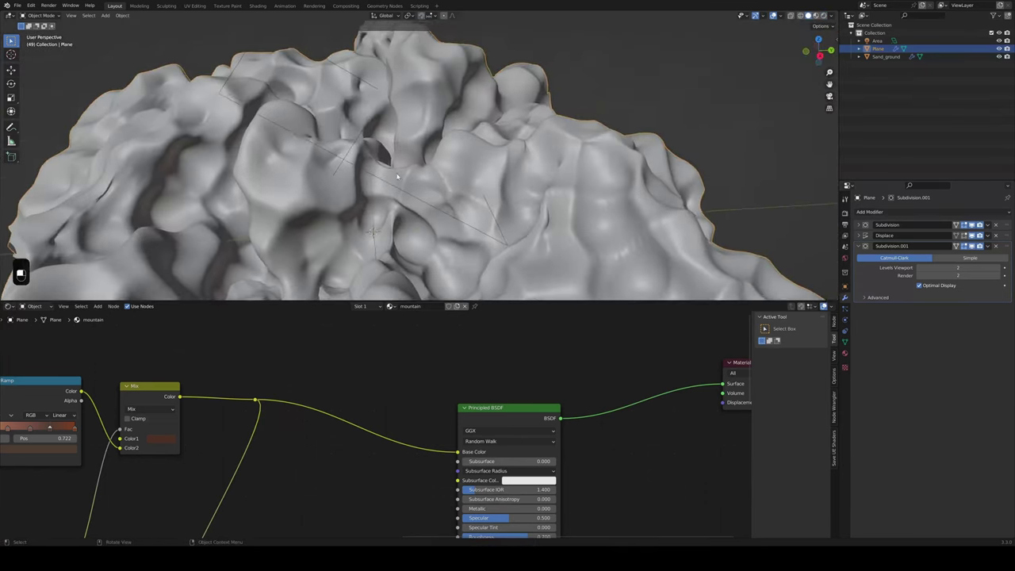
pyautogui.scroll(4, 354, 193)
pyautogui.moveTo(358, 187); pyautogui.dragTo(346, 176, button='middle')
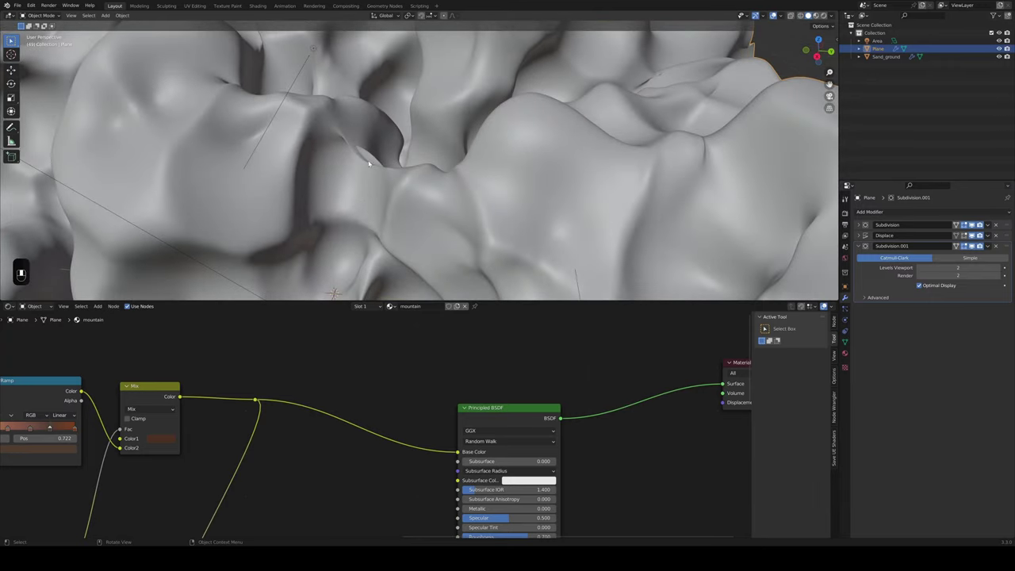
pyautogui.press('Tab')
pyautogui.moveTo(380, 159)
pyautogui.mouseDown(button='middle')
pyautogui.moveTo(433, 159)
pyautogui.moveTo(391, 145)
pyautogui.mouseUp(button='middle')
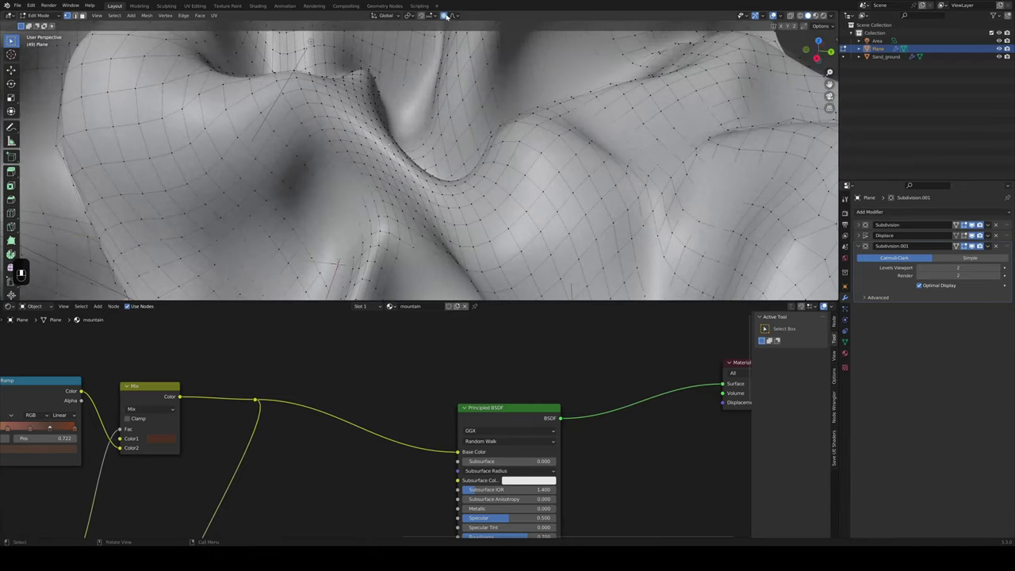
pyautogui.press('s')
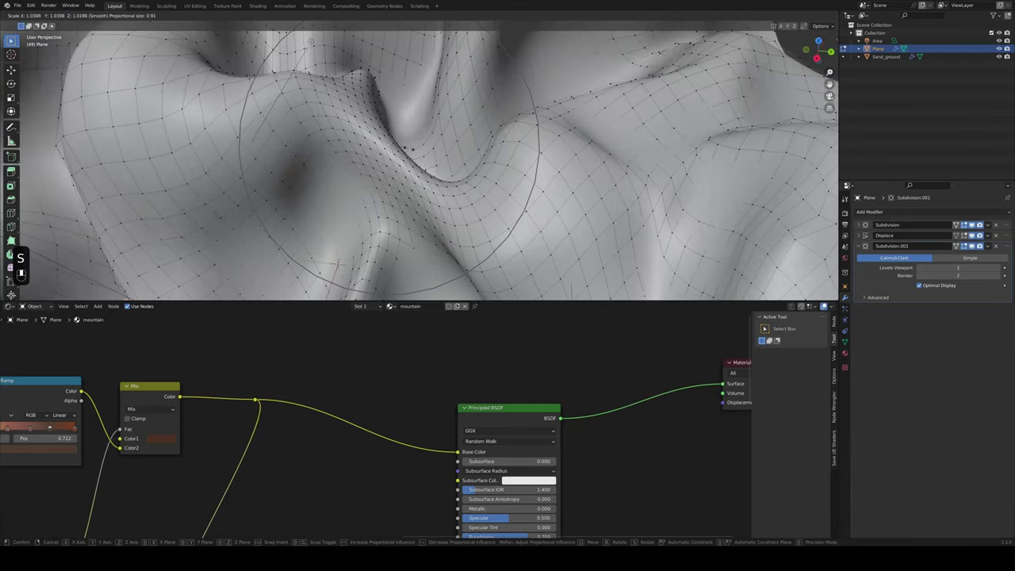
pyautogui.click(416, 148)
pyautogui.press('Tab')
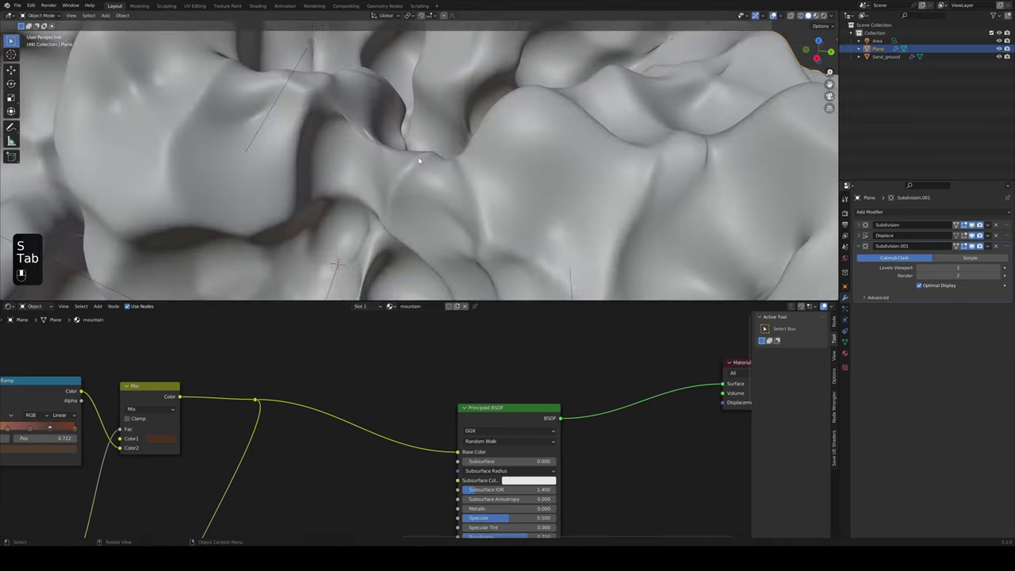
# Scale the crowded ridge vertices beside the dip by 1.46 with a smooth proportional size of about 0.39
pyautogui.press('Tab')
pyautogui.press('s')
pyautogui.click(361, 136)
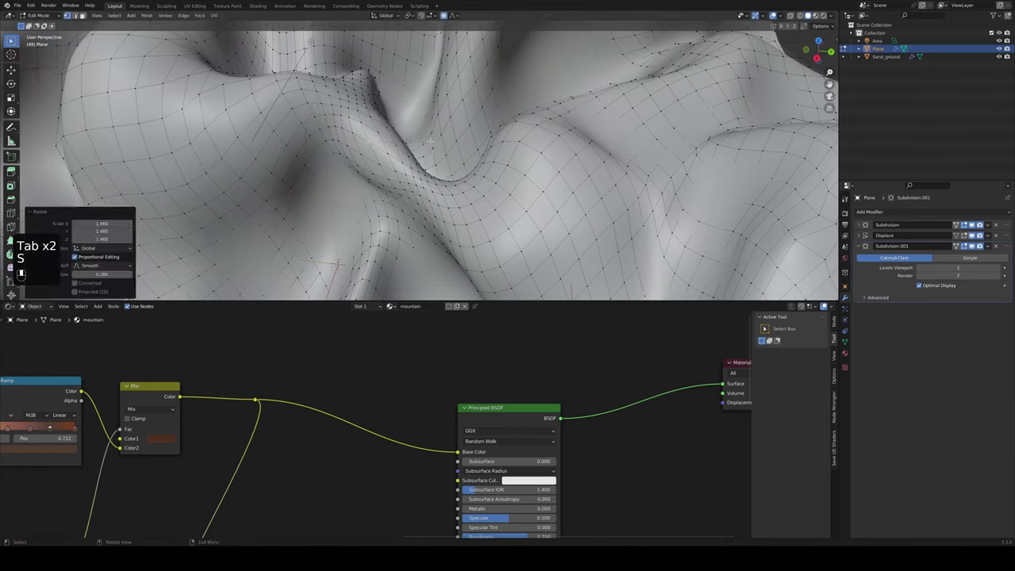
pyautogui.press('Tab')
# Scale up further vertices along the ridge toward its folded peak with proportional editing, and return to object mode
pyautogui.press('Tab')
pyautogui.press('s')
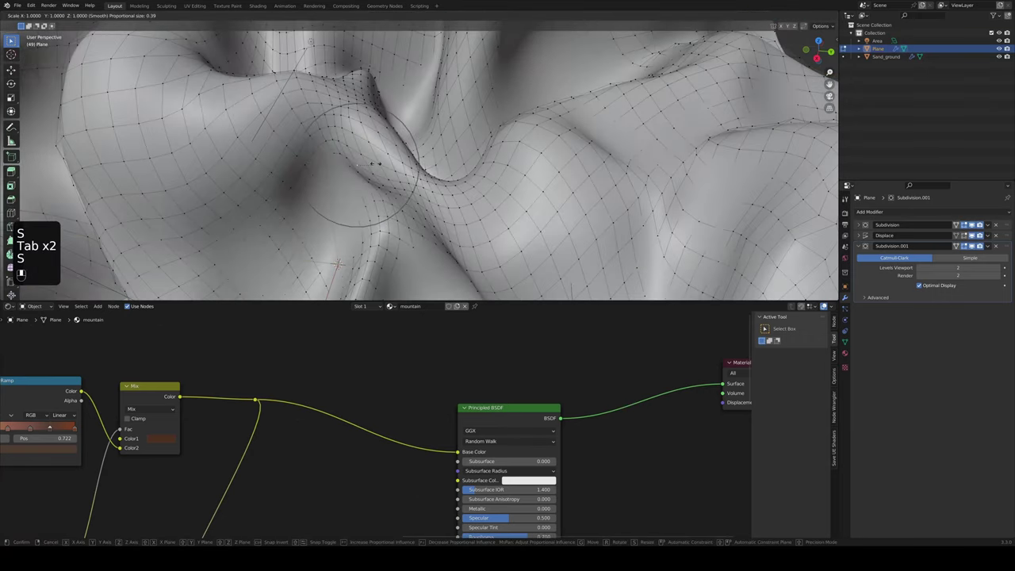
pyautogui.click(318, 141)
pyautogui.press('s')
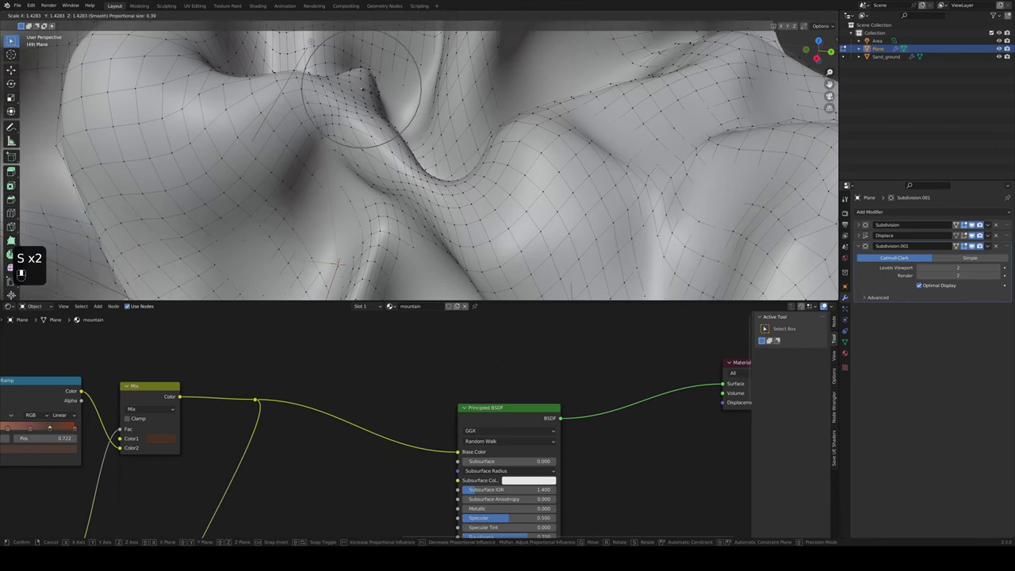
pyautogui.scroll(-1, 361, 91)
pyautogui.click(337, 264)
pyautogui.press('Tab')
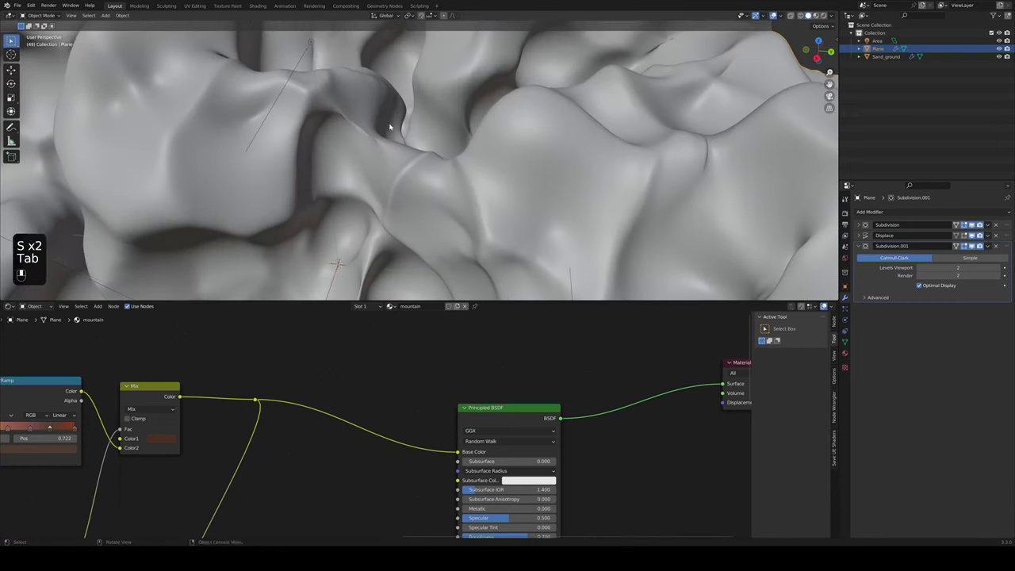
# Undo the last three edits to the mountain ridge mesh and go back into edit mode
pyautogui.press('Tab')
pyautogui.hotkey('ctrl', 'z')
pyautogui.hotkey('ctrl', 'z')
pyautogui.hotkey('ctrl', 'z')
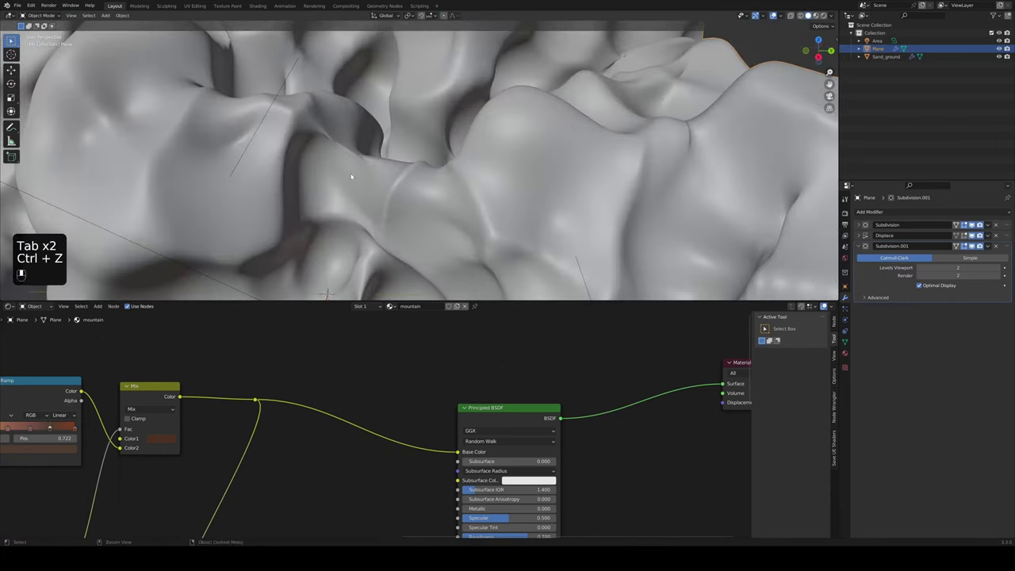
pyautogui.press('Tab')
pyautogui.press('Tab')
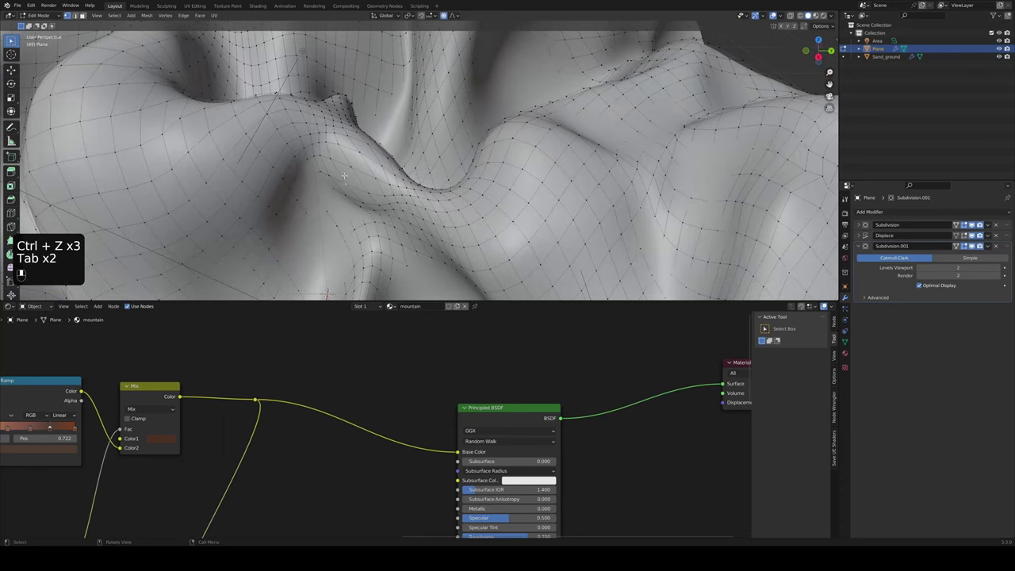
# Try to lower the ridge vertices beside the dip along global Z with a smooth proportional size of about 0.35 m
pyautogui.press('g')
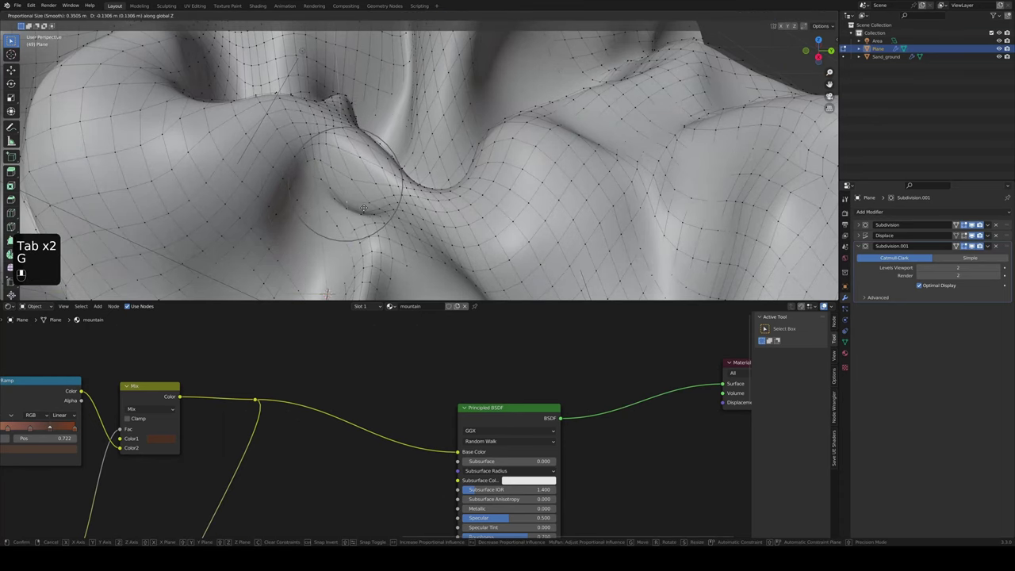
pyautogui.click(384, 193)
pyautogui.press('Tab')
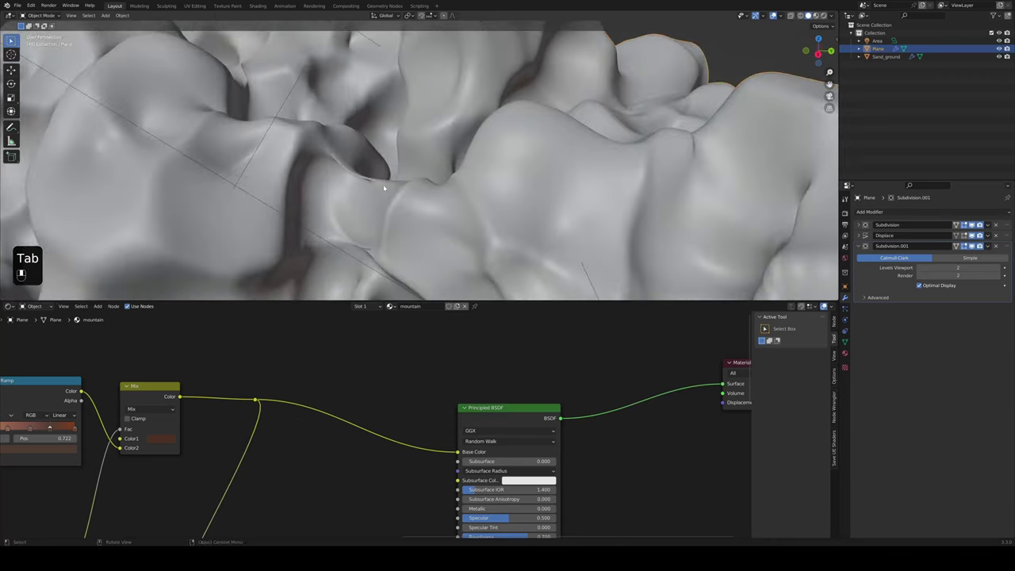
pyautogui.press('Tab')
pyautogui.hotkey('ctrl', 'z')
pyautogui.hotkey('ctrl', 'z')
pyautogui.hotkey('ctrl', 'z')
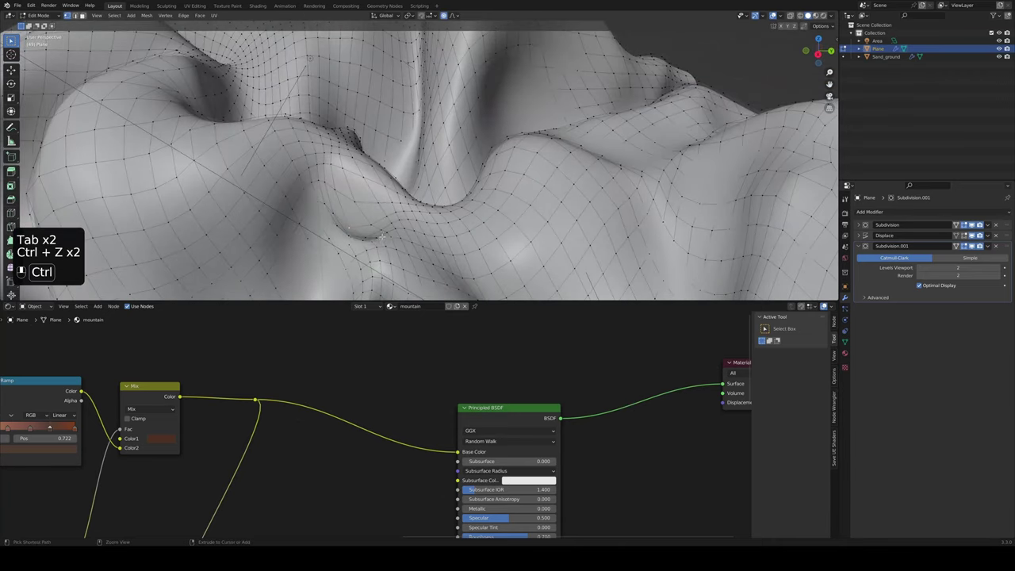
# Lower the vertices below the ridge dip about 0.075 m along global Z with a smooth proportional size of about 0.32 m
pyautogui.moveTo(387, 233)
pyautogui.mouseDown(button='middle')
pyautogui.moveTo(641, 248)
pyautogui.moveTo(386, 220)
pyautogui.mouseUp(button='middle')
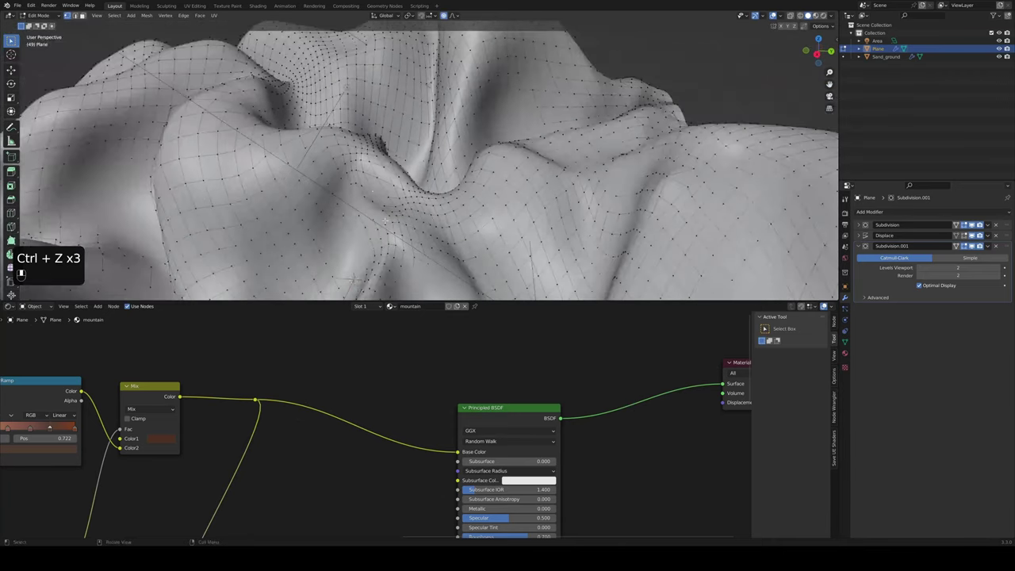
pyautogui.press('g')
pyautogui.press('z')
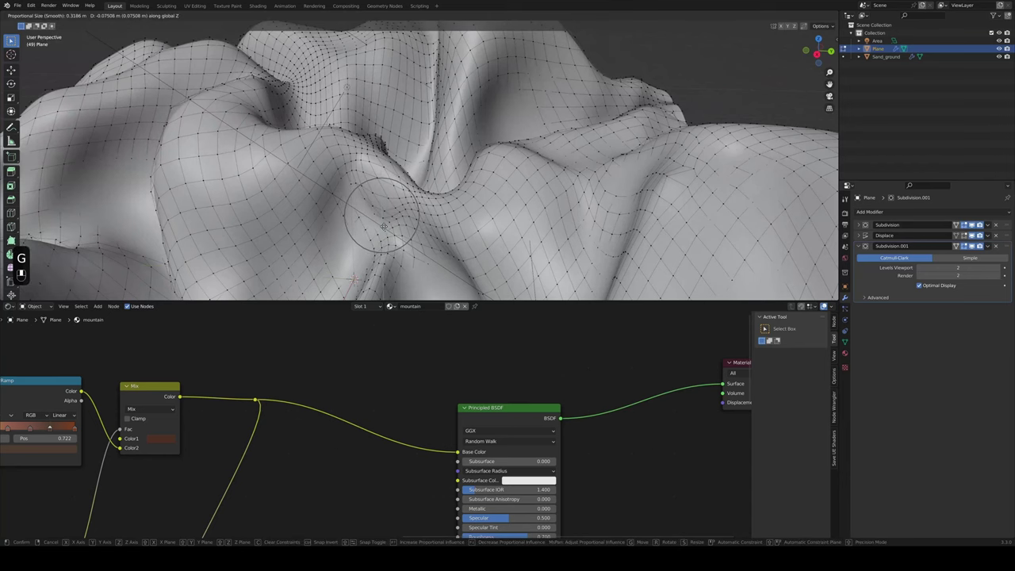
pyautogui.click(383, 226)
pyautogui.press('Tab')
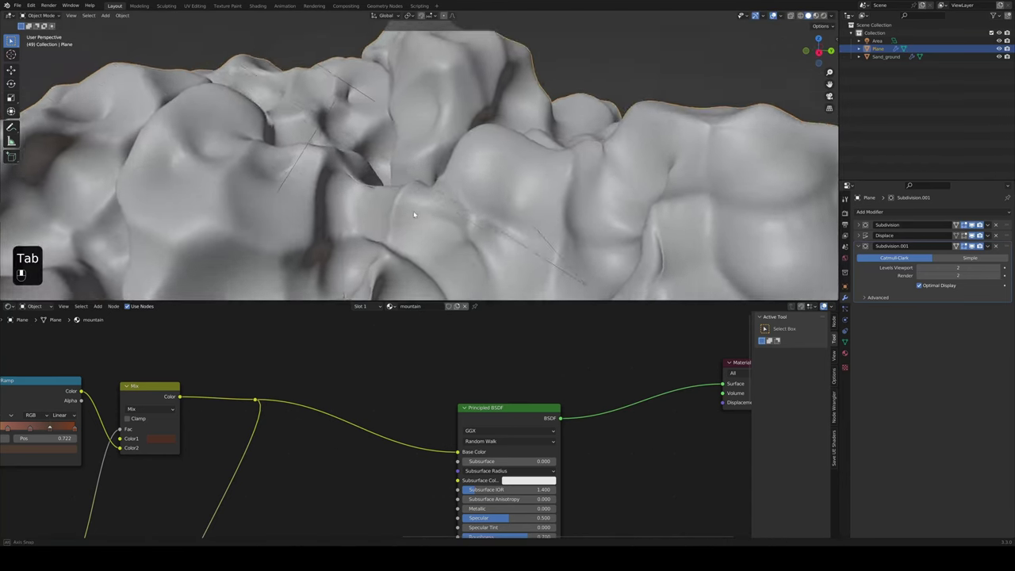
# Reposition the crowded vertices on the opposite side of the ridge in three proportional moves and return to object mode
pyautogui.press('Tab')
pyautogui.moveTo(391, 222); pyautogui.dragTo(314, 265, button='middle')
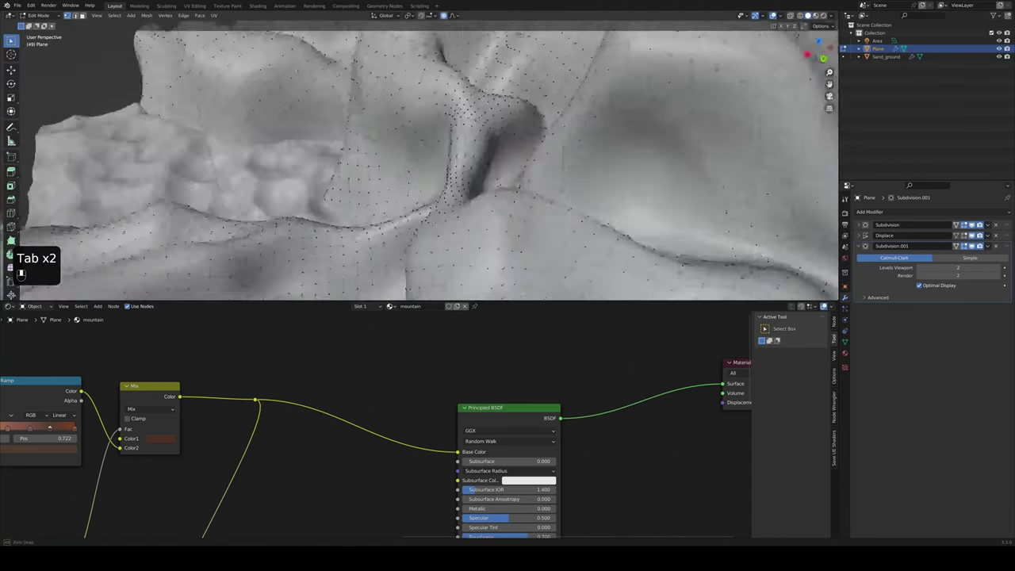
pyautogui.press('g')
pyautogui.click(503, 136)
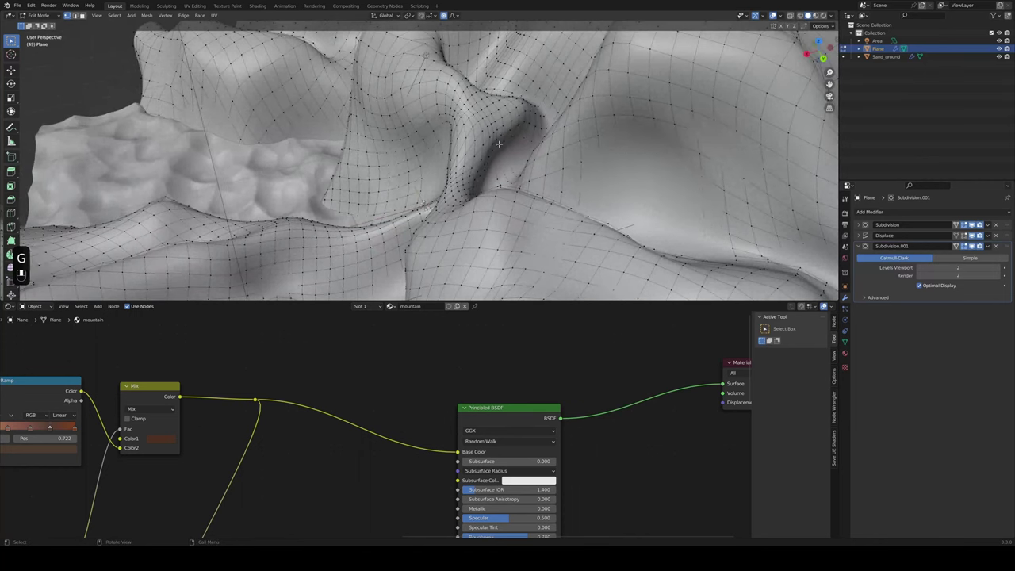
pyautogui.press('g')
pyautogui.click(498, 151)
pyautogui.press('g')
pyautogui.click(503, 151)
pyautogui.press('Tab')
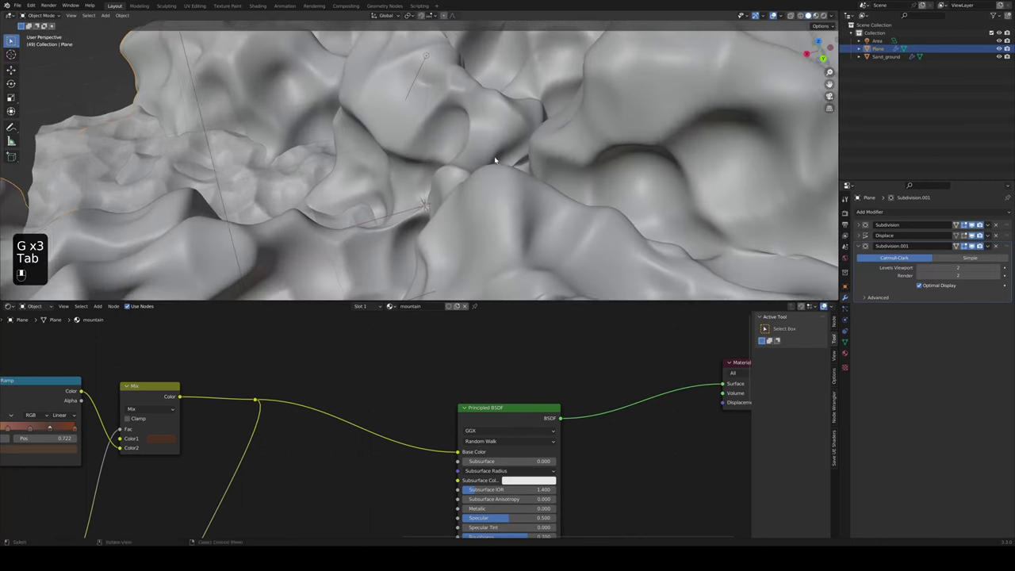
# Shift the vertices on the front slope of the ridge dip in two moves with a smooth proportional size of about 0.39 m
pyautogui.moveTo(496, 161); pyautogui.dragTo(343, 182, button='middle')
pyautogui.press('Tab')
pyautogui.press('g')
pyautogui.click(346, 182)
pyautogui.press('g')
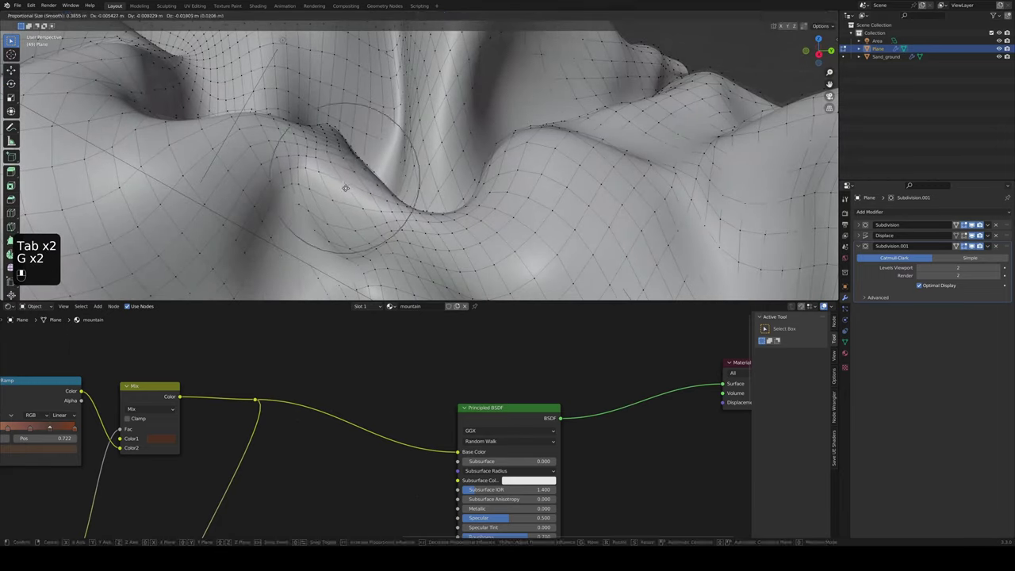
pyautogui.click(344, 190)
pyautogui.press('Tab')
# Move more front-slope vertices beside the ridge dip with smooth proportional editing and check the displaced shape in object mode
pyautogui.press('Tab')
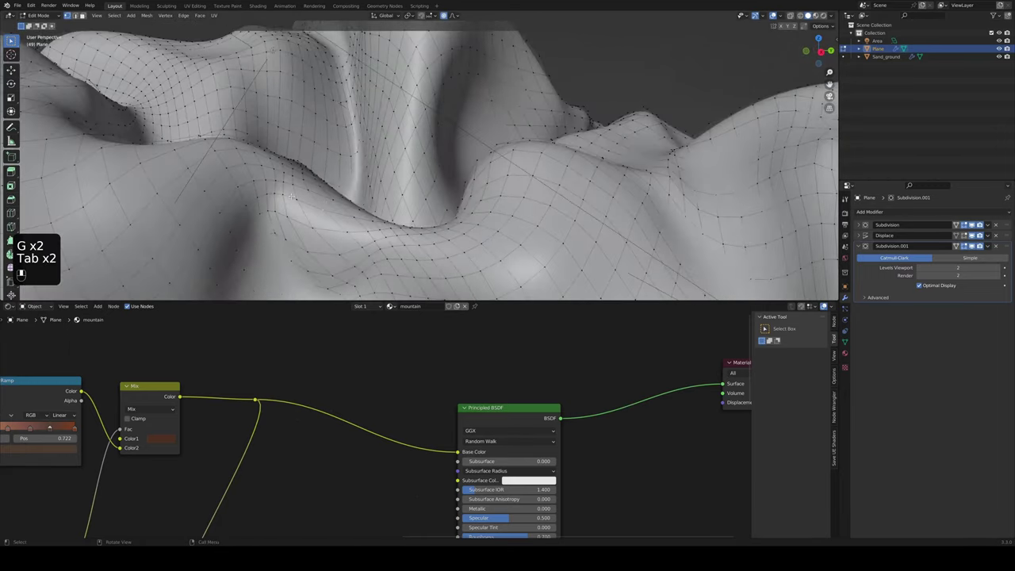
pyautogui.press('g')
pyautogui.click(333, 223)
pyautogui.press('Tab')
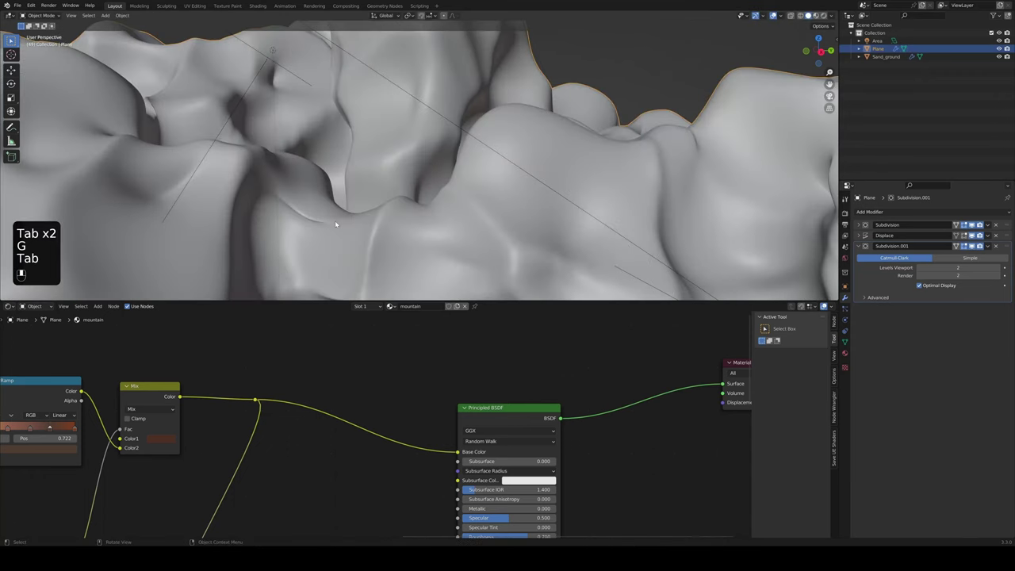
pyautogui.press('Tab')
pyautogui.press('g')
pyautogui.click(315, 243)
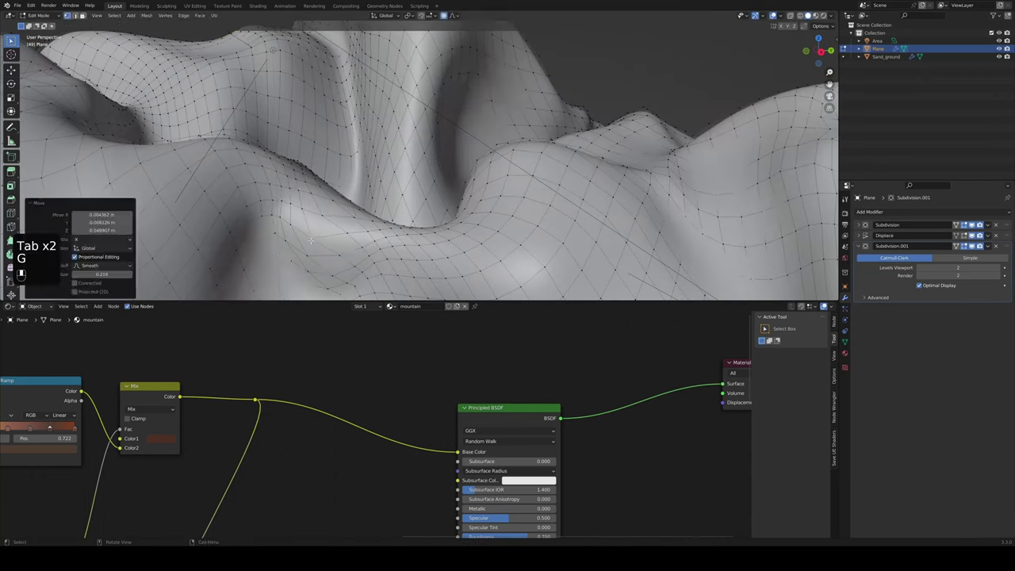
pyautogui.press('Tab')
pyautogui.moveTo(314, 247); pyautogui.dragTo(422, 243, button='middle')
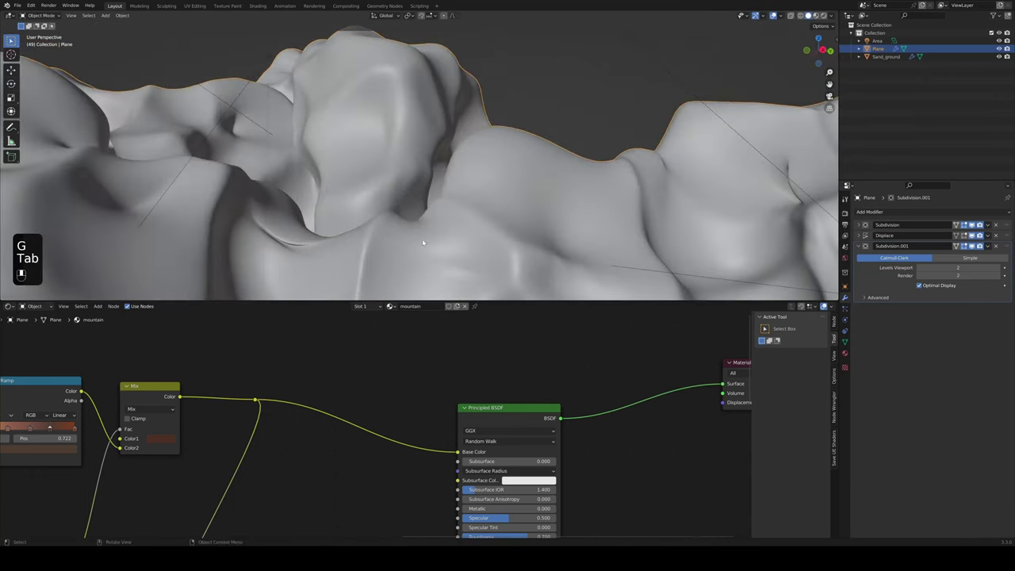
# Scale up the ridge vertices beside the dip by about 1.75 with a smooth proportional size of about 0.68
pyautogui.moveTo(658, 231); pyautogui.dragTo(281, 226, button='middle')
pyautogui.scroll(5, 336, 248)
pyautogui.press('Tab')
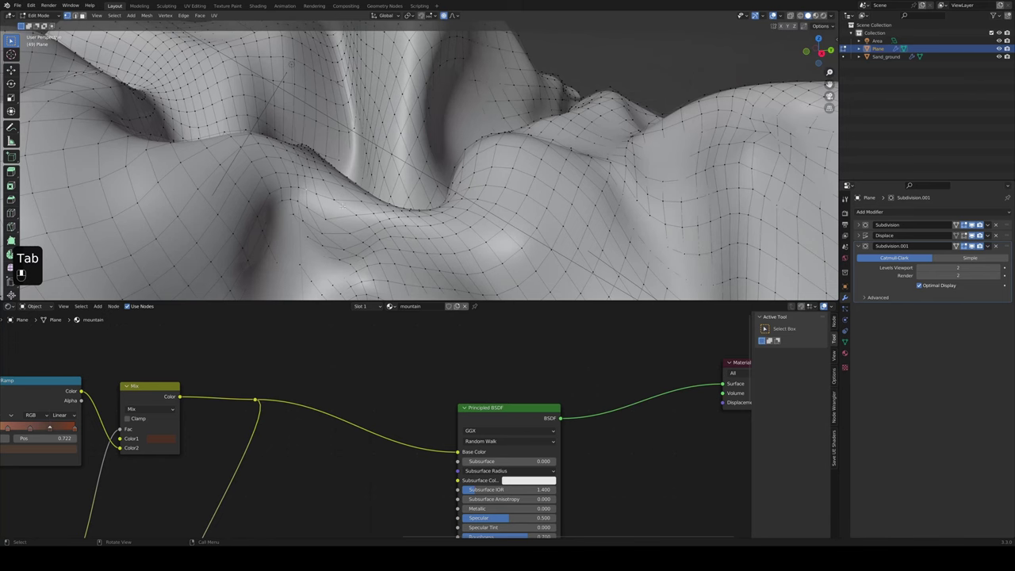
pyautogui.press('s')
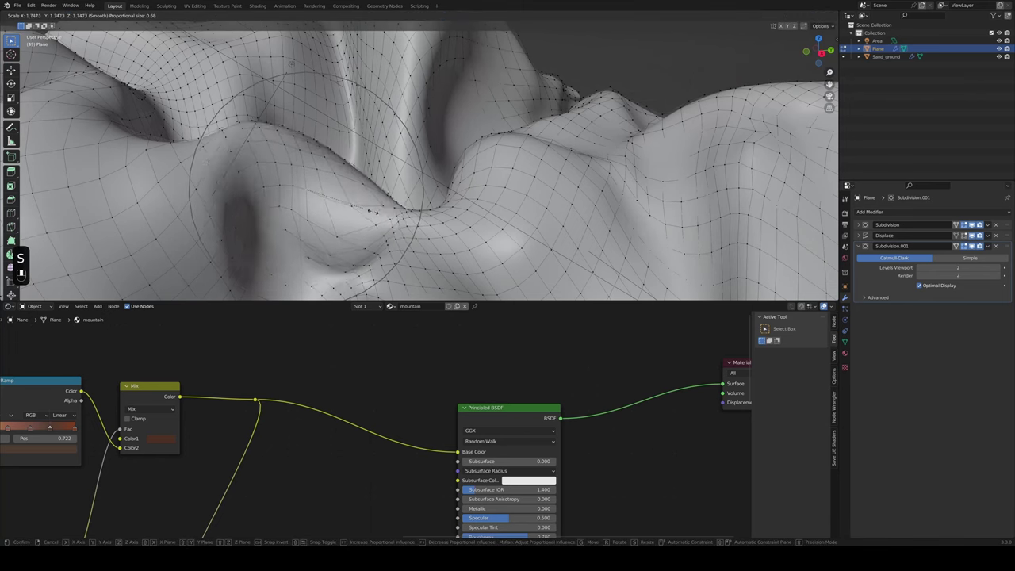
pyautogui.click(364, 211)
pyautogui.press('Tab')
pyautogui.moveTo(360, 222); pyautogui.dragTo(361, 219, button='middle')
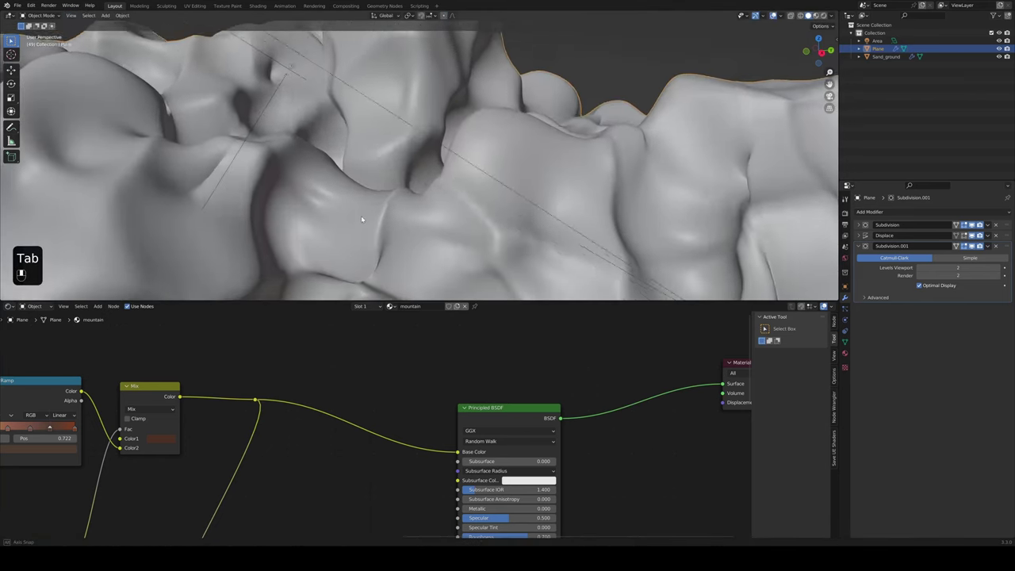
# Try to scale and move the vertices around the hollow below the ridge dip with smooth proportional editing
pyautogui.press('Tab')
pyautogui.moveTo(384, 280); pyautogui.dragTo(395, 22, button='middle')
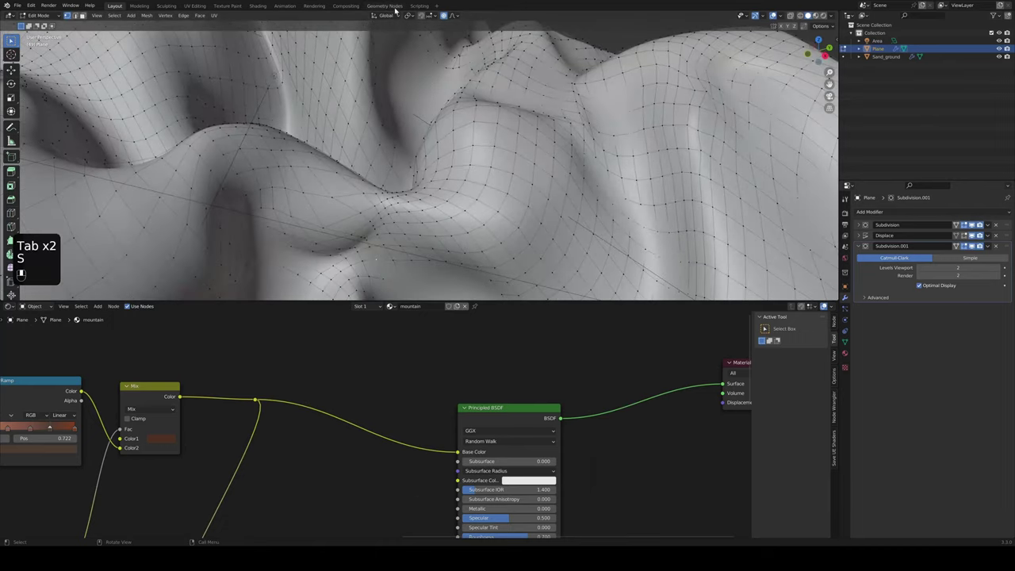
pyautogui.press('s')
pyautogui.click(387, 261)
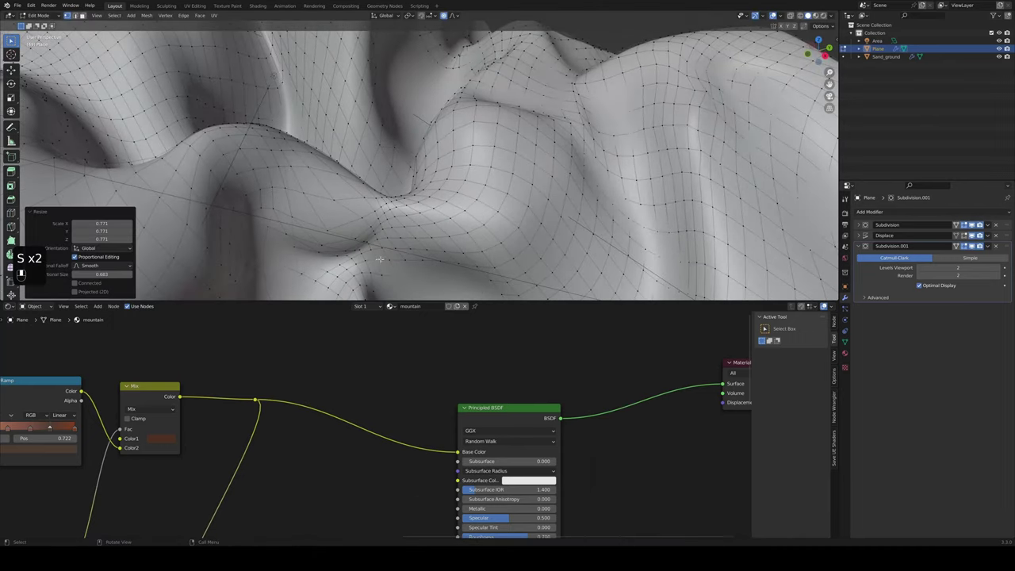
pyautogui.press('s')
pyautogui.click(384, 260)
pyautogui.press('g')
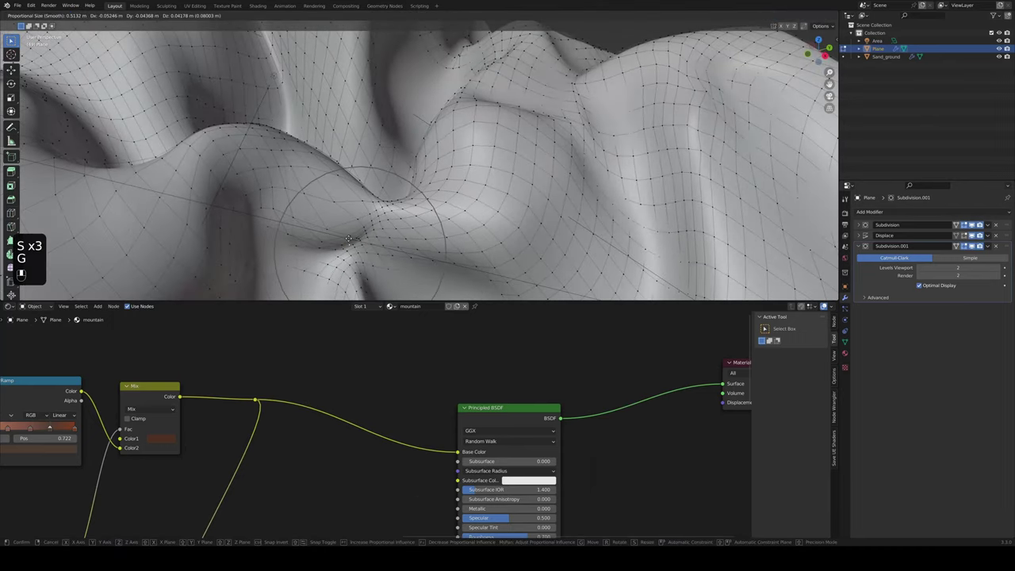
pyautogui.rightClick(360, 246)
# Undo the trial scaling of the vertices around the hollow below the ridge dip
pyautogui.hotkey('ctrl', 'z')
pyautogui.hotkey('ctrl', 'z')
pyautogui.hotkey('ctrl', 'z')
pyautogui.hotkey('ctrl', 'z')
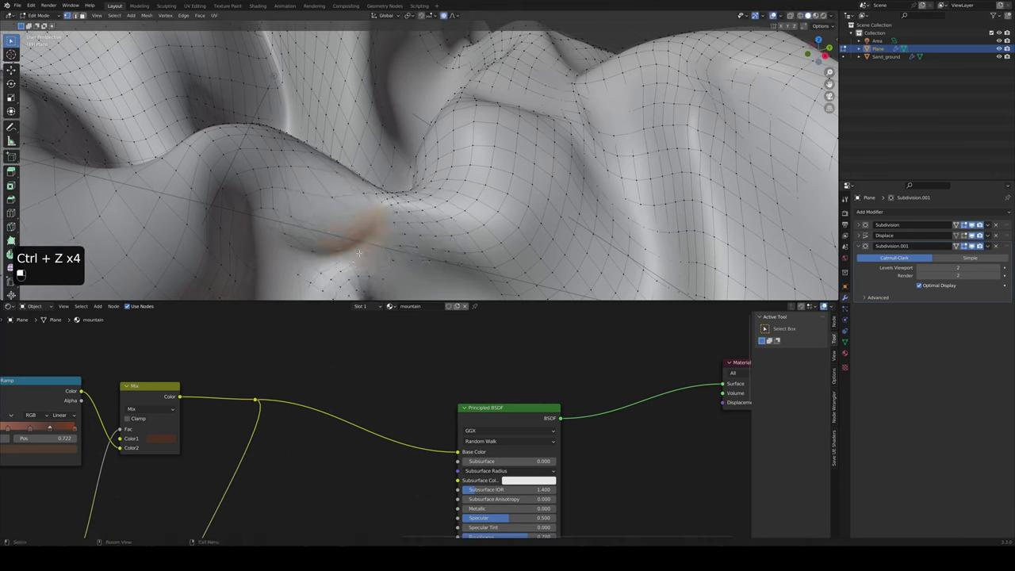
# Apply Smooth Vertices repeatedly to the selected vertices in the hollow below the ridge dip and return to object mode
pyautogui.rightClick(359, 252)
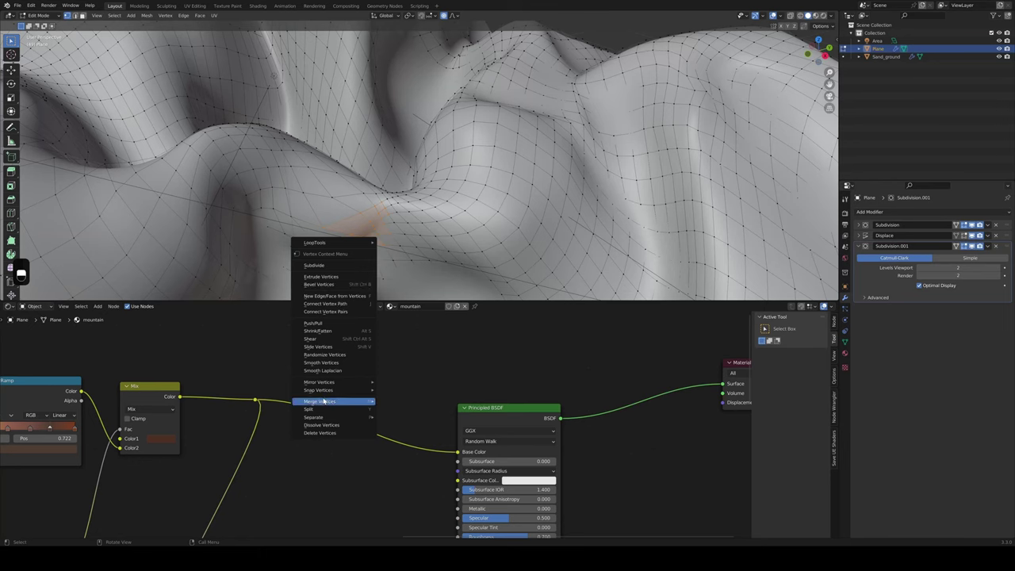
pyautogui.click(323, 362)
pyautogui.rightClick(324, 368)
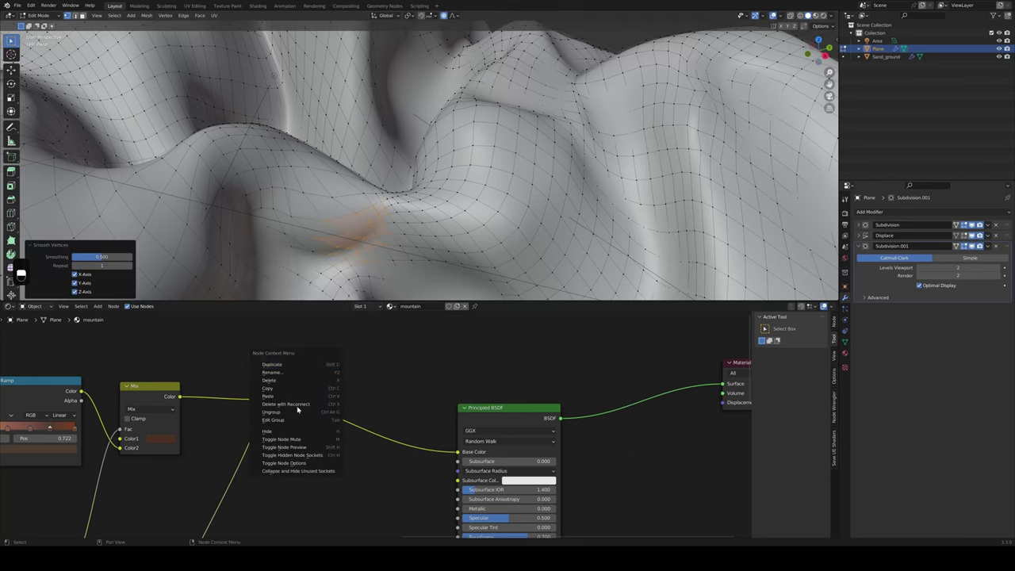
pyautogui.press('Escape')
pyautogui.rightClick(362, 214)
pyautogui.click(359, 214)
pyautogui.press('Tab')
pyautogui.scroll(-3, 421, 235)
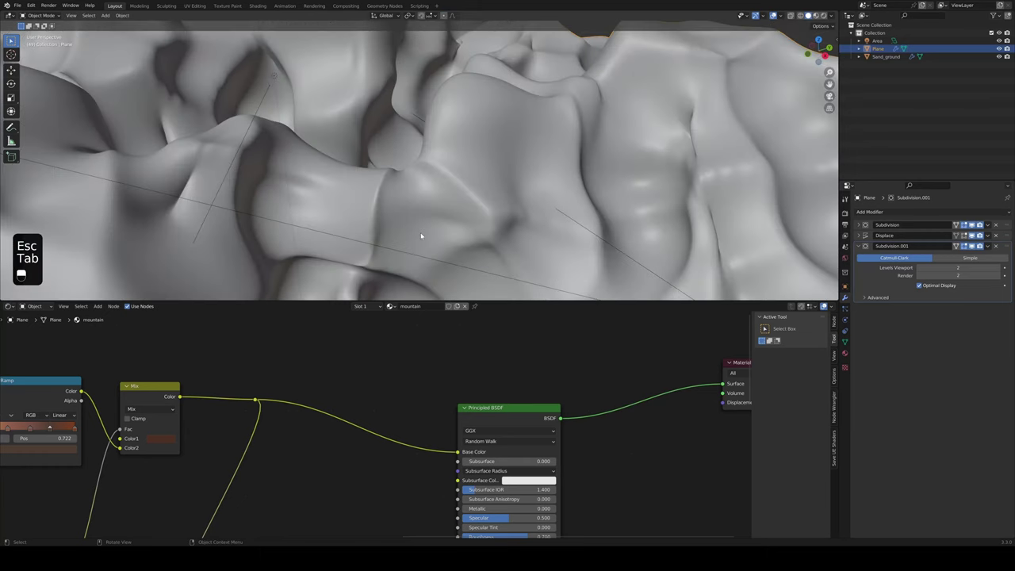
# Smooth additional vertices around the lower edge of the hollow with Smooth Vertices and leave edit mode
pyautogui.moveTo(421, 236)
pyautogui.mouseDown(button='middle')
pyautogui.moveTo(424, 215)
pyautogui.moveTo(425, 231)
pyautogui.mouseUp(button='middle')
pyautogui.press('Tab')
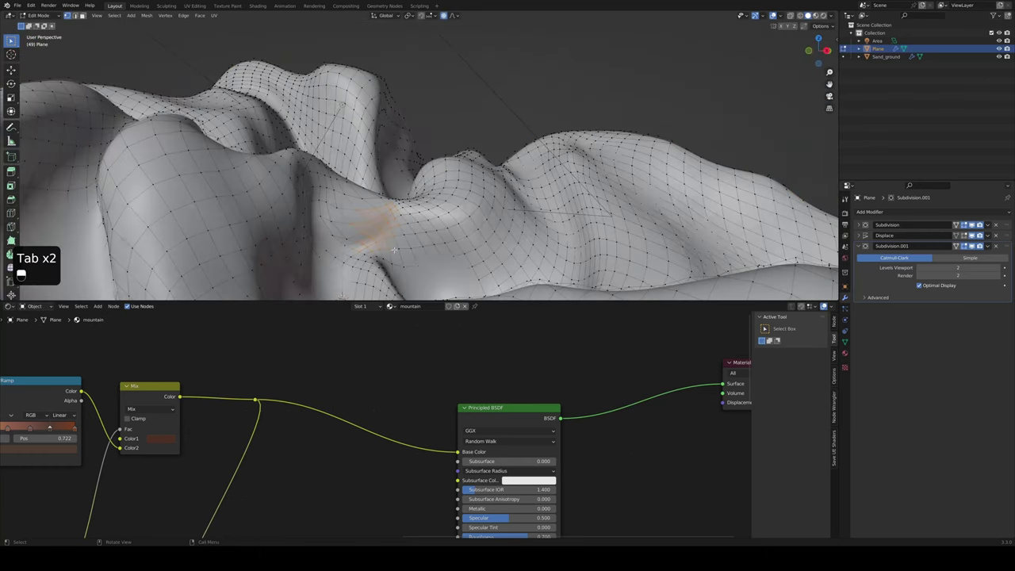
pyautogui.rightClick(373, 253)
pyautogui.click(375, 254)
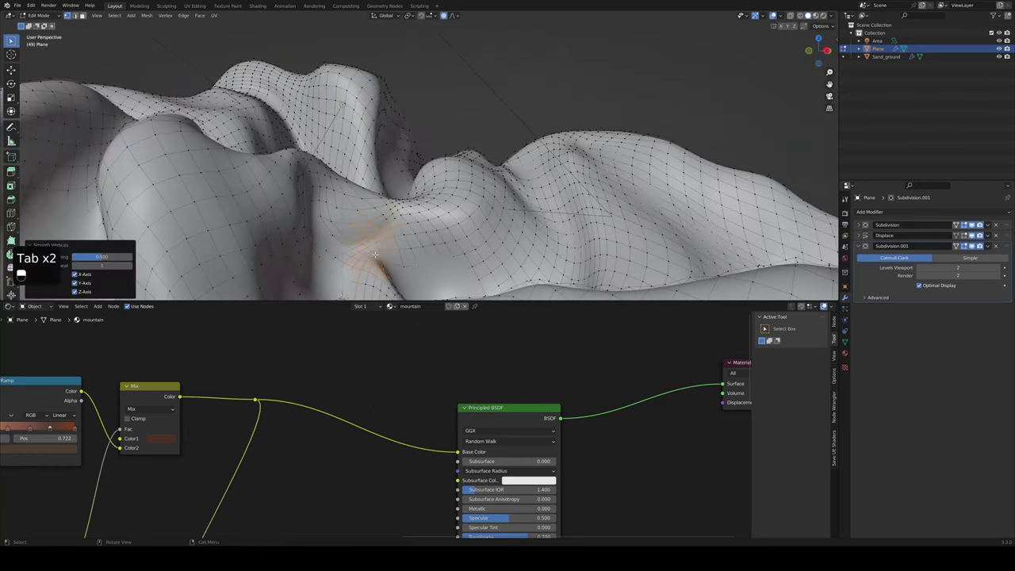
pyautogui.rightClick(379, 255)
pyautogui.click(388, 254)
pyautogui.press('Tab')
# Save the file and inspect the whole canyon terrain from several angles
pyautogui.moveTo(395, 263); pyautogui.dragTo(423, 177, button='middle')
pyautogui.hotkey('ctrl', 's')
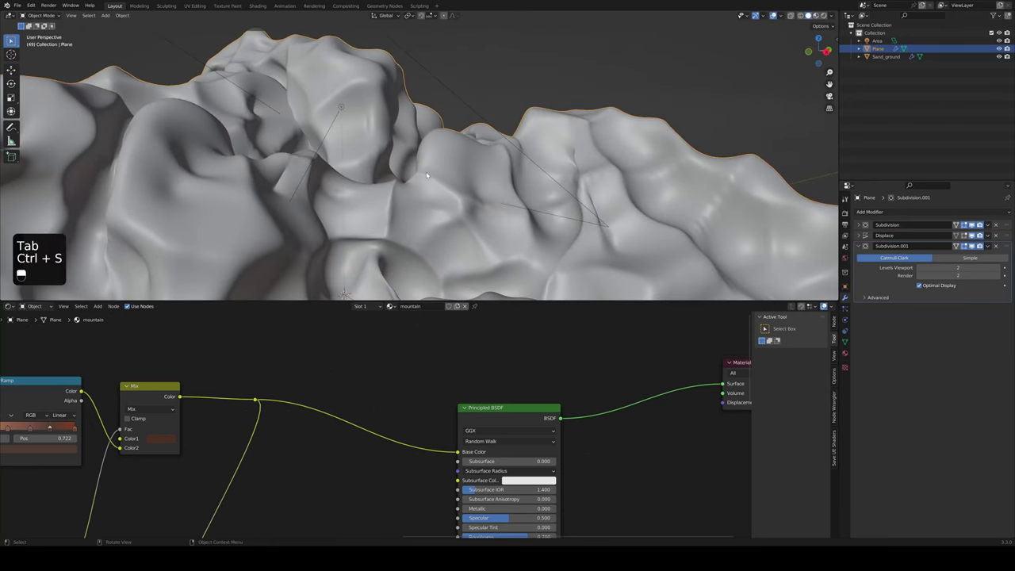
pyautogui.press('KP_0')
pyautogui.scroll(-5, 422, 182)
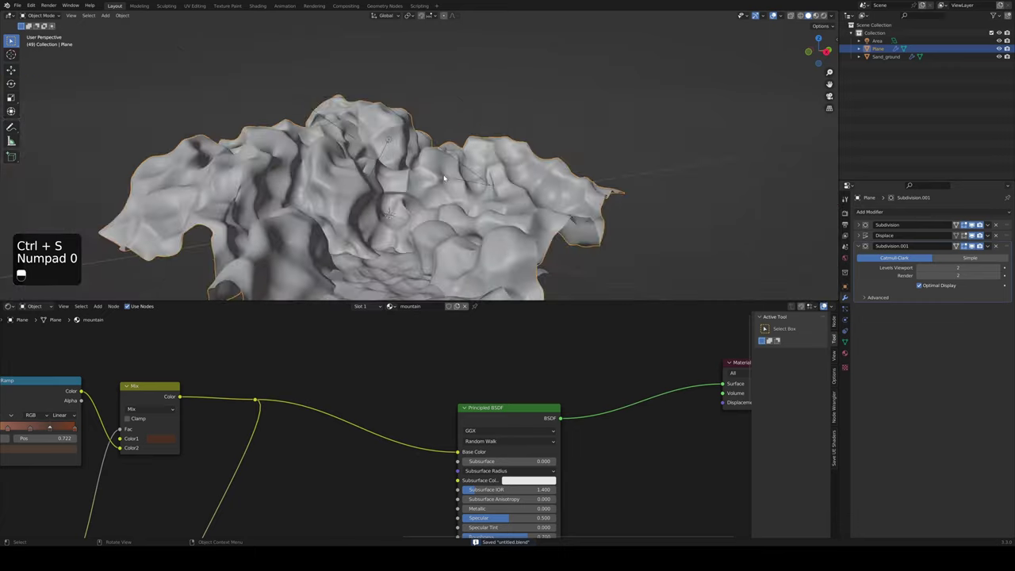
pyautogui.moveTo(438, 173); pyautogui.dragTo(445, 165, button='middle')
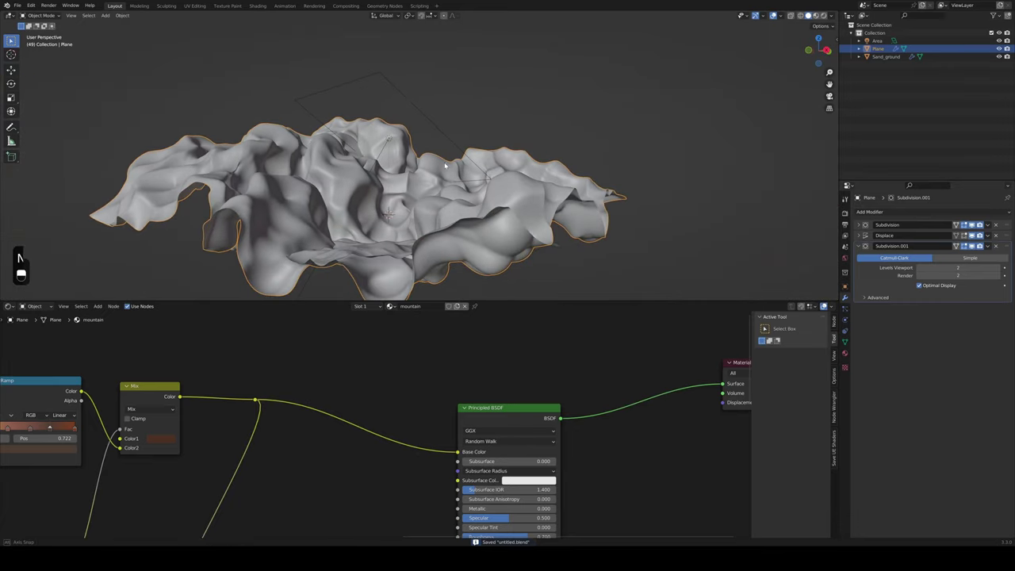
pyautogui.moveTo(829, 83); pyautogui.dragTo(782, 103, button='middle')
pyautogui.moveTo(468, 111); pyautogui.dragTo(522, 169, button='middle')
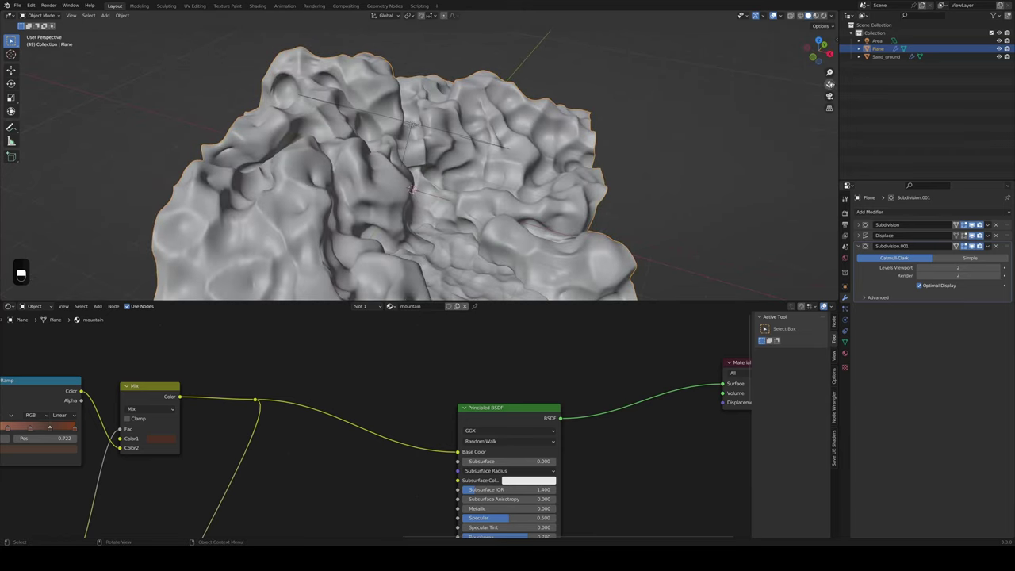
pyautogui.moveTo(428, 238); pyautogui.dragTo(412, 159, button='middle')
pyautogui.moveTo(397, 246); pyautogui.dragTo(387, 182, button='middle')
# Open the mountain plane's mesh for editing and hide Sand_ground in the viewport
pyautogui.press('Tab')
pyautogui.press('Tab')
pyautogui.press('Tab')
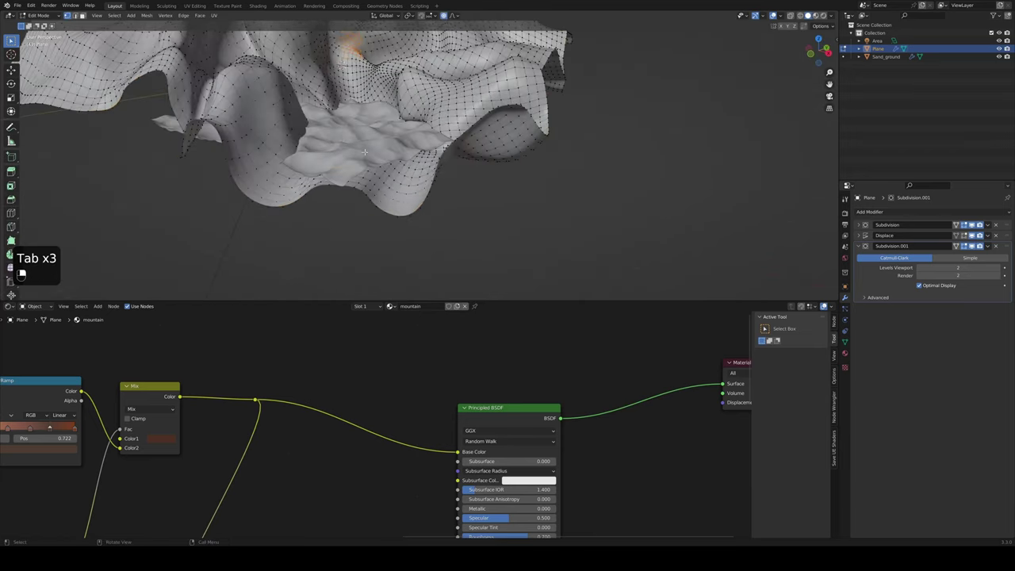
pyautogui.click(1000, 57)
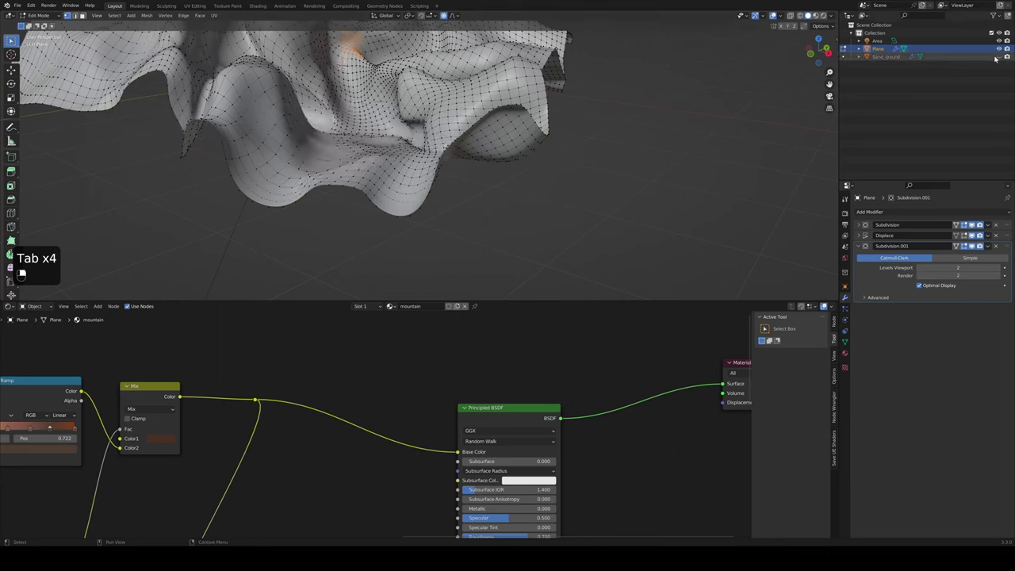
# Lower the mountain vertices beneath the valley mouth about 0.5 m along Z with proportional editing, leave edit mode and save the file
pyautogui.press('g')
pyautogui.press('z')
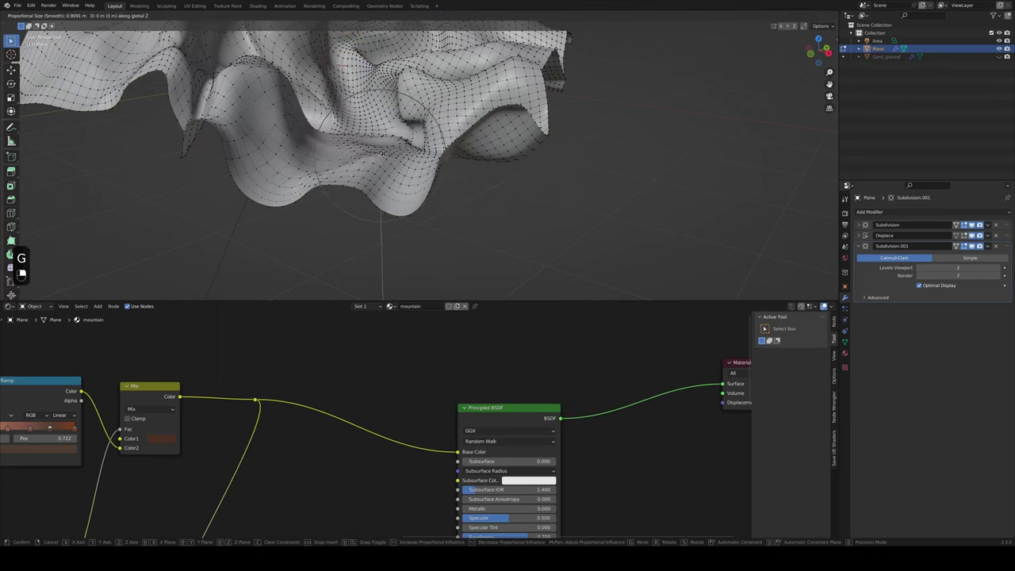
pyautogui.click(386, 189)
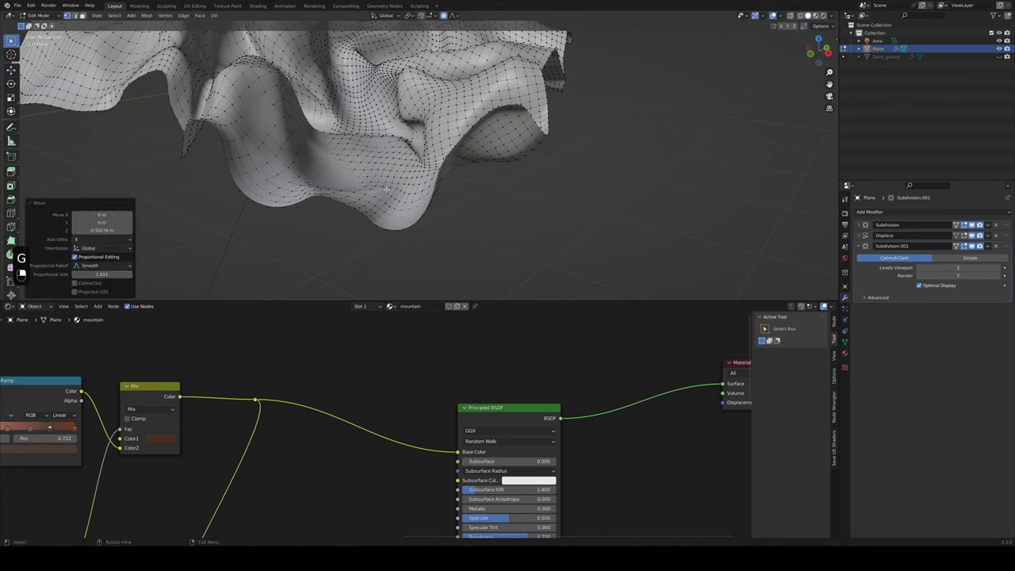
pyautogui.press('Tab')
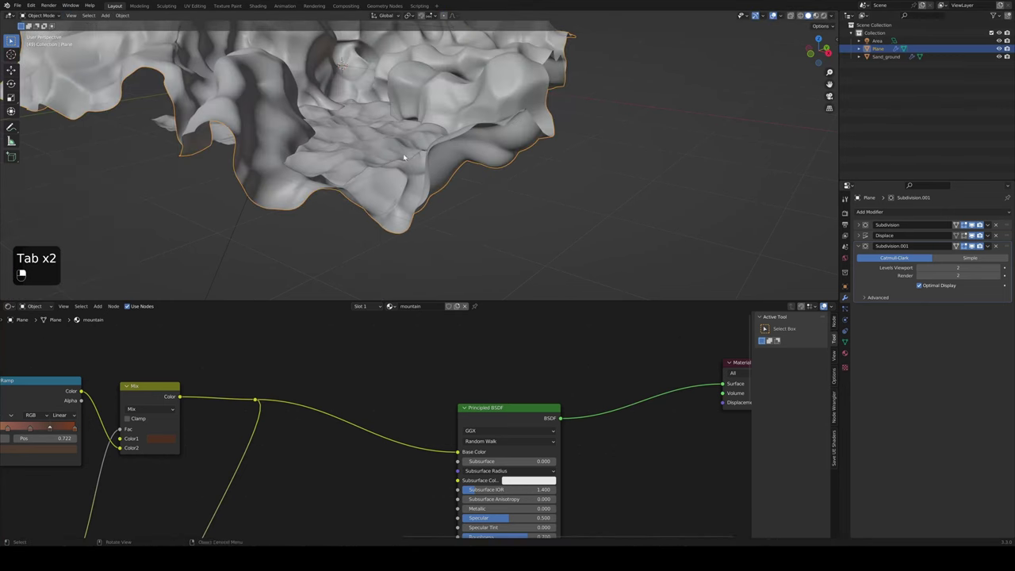
pyautogui.hotkey('ctrl', 's')
# Select the sand ground and lower it about 0.01 m along the Z axis
pyautogui.moveTo(406, 155); pyautogui.dragTo(369, 168, button='middle')
pyautogui.click(314, 155)
pyautogui.press('g')
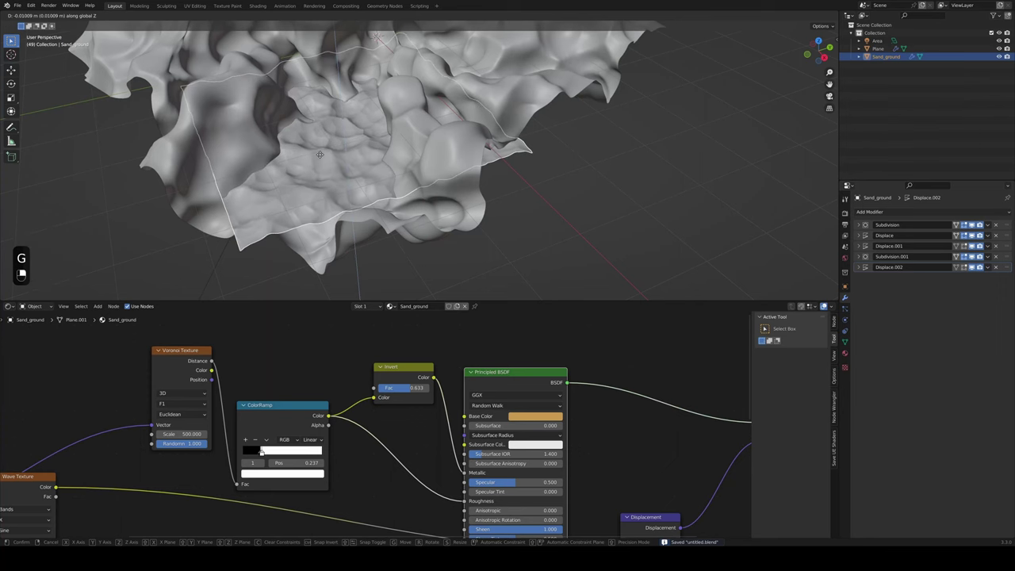
pyautogui.click(314, 153)
# Reposition the sand ground from the top view and rotate it about 18° so it fills the canyon's valley floor
pyautogui.click(821, 53)
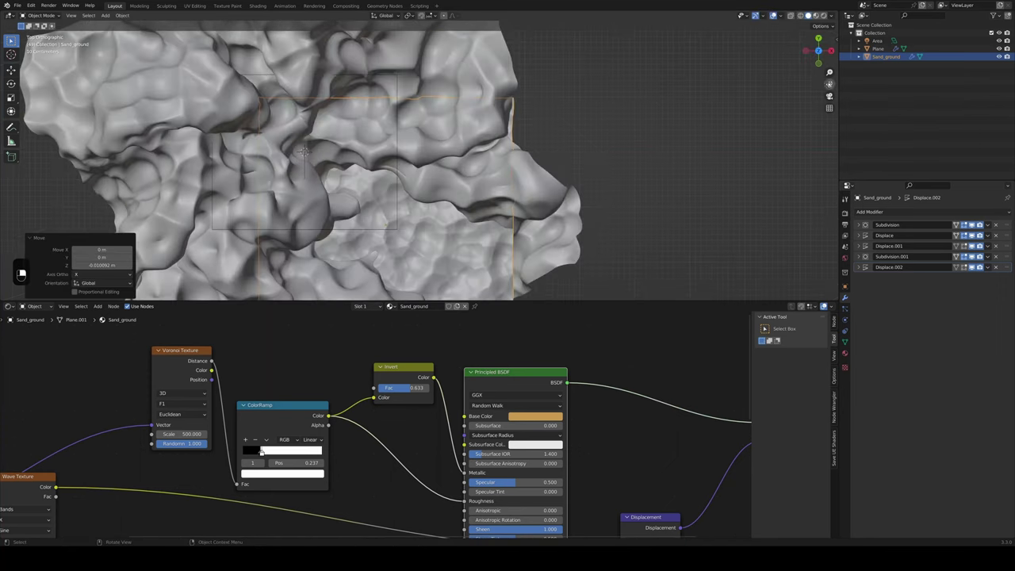
pyautogui.keyDown('shift'); pyautogui.moveTo(616, 222); pyautogui.dragTo(572, 152, button='middle'); pyautogui.keyUp('shift')
pyautogui.press('g')
pyautogui.click(544, 163)
pyautogui.press('r')
pyautogui.click(540, 215)
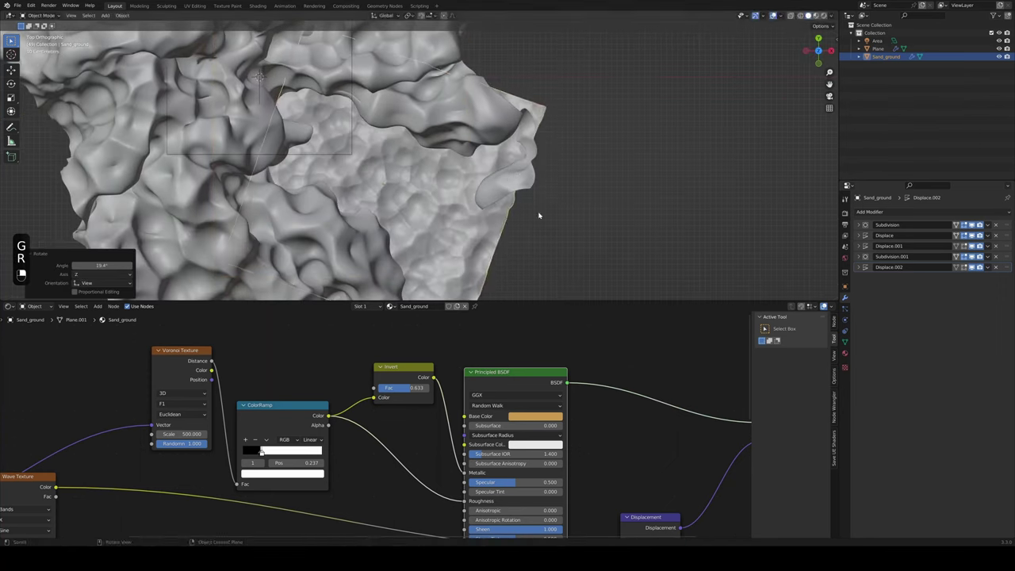
pyautogui.press('g')
pyautogui.click(541, 202)
# Rotate the mountain mesh's vertices at the ridge end overlapping the sand's outer edge, using proportional editing from the top view
pyautogui.moveTo(623, 269); pyautogui.dragTo(550, 174, button='middle')
pyautogui.press('Tab')
pyautogui.press('Tab')
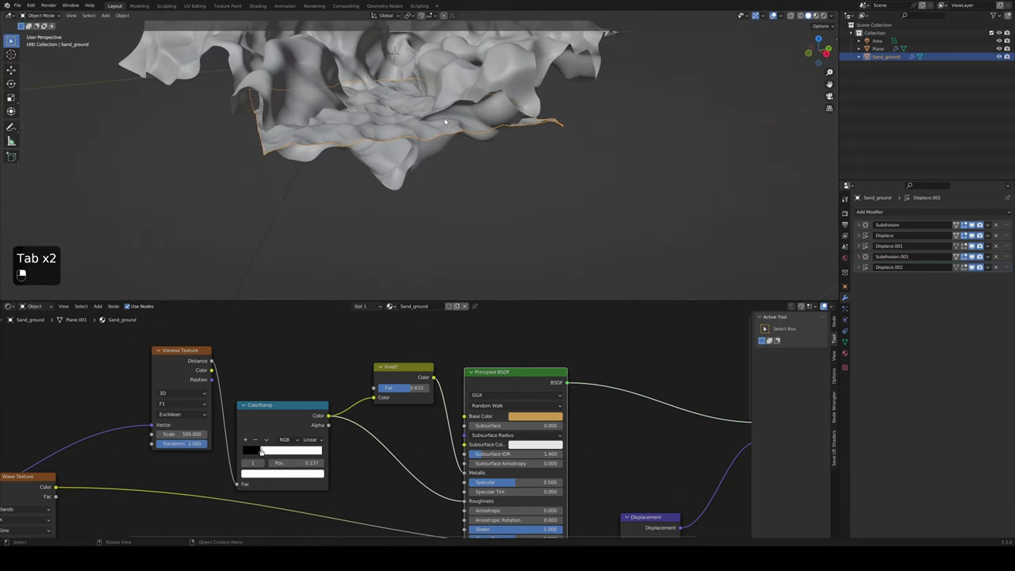
pyautogui.click(441, 124)
pyautogui.press('Tab')
pyautogui.moveTo(441, 119); pyautogui.dragTo(448, 150, button='middle')
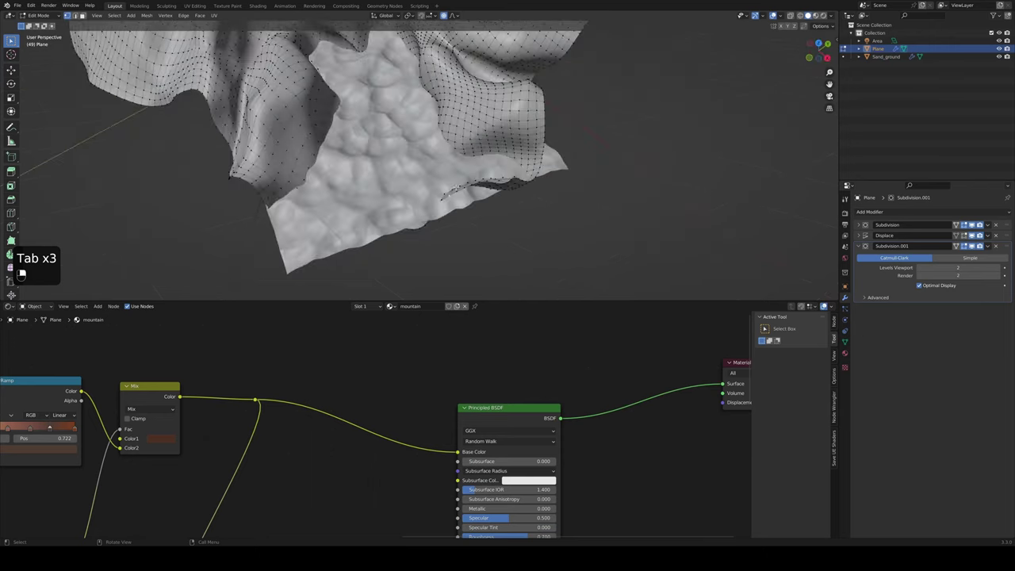
pyautogui.click(820, 44)
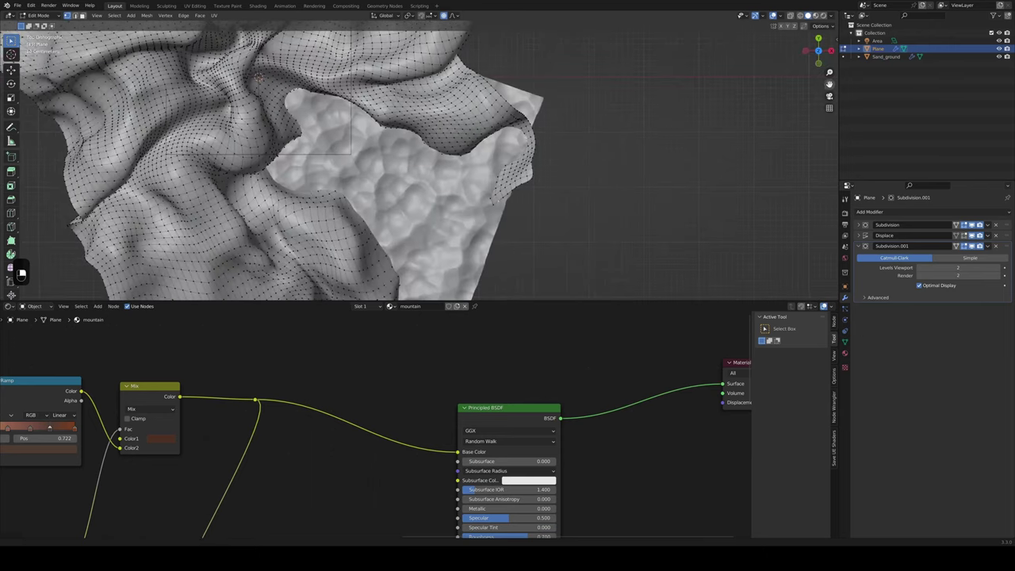
pyautogui.keyDown('shift'); pyautogui.moveTo(503, 227); pyautogui.dragTo(450, 256, button='middle'); pyautogui.keyUp('shift')
pyautogui.press('r')
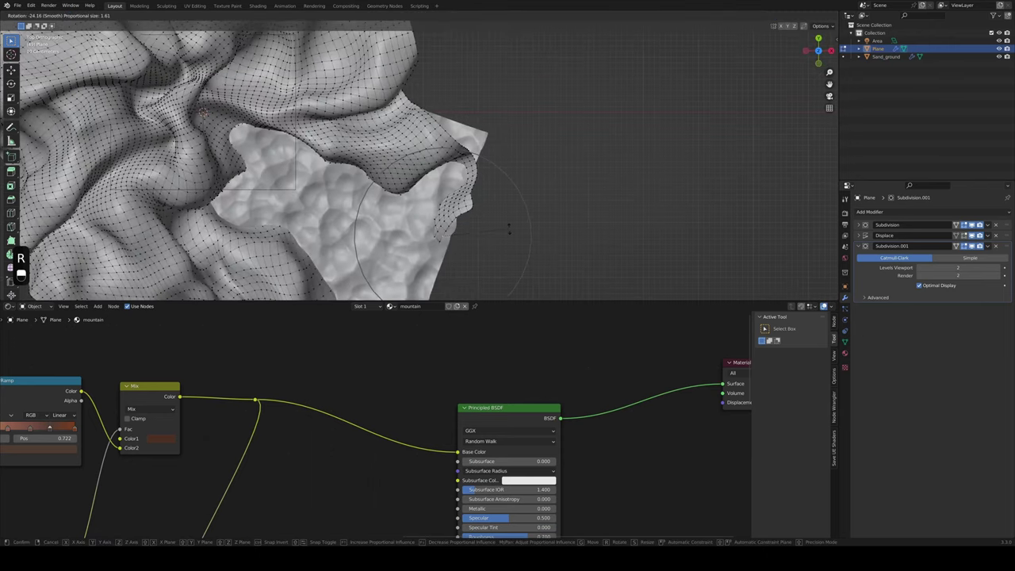
pyautogui.press('r')
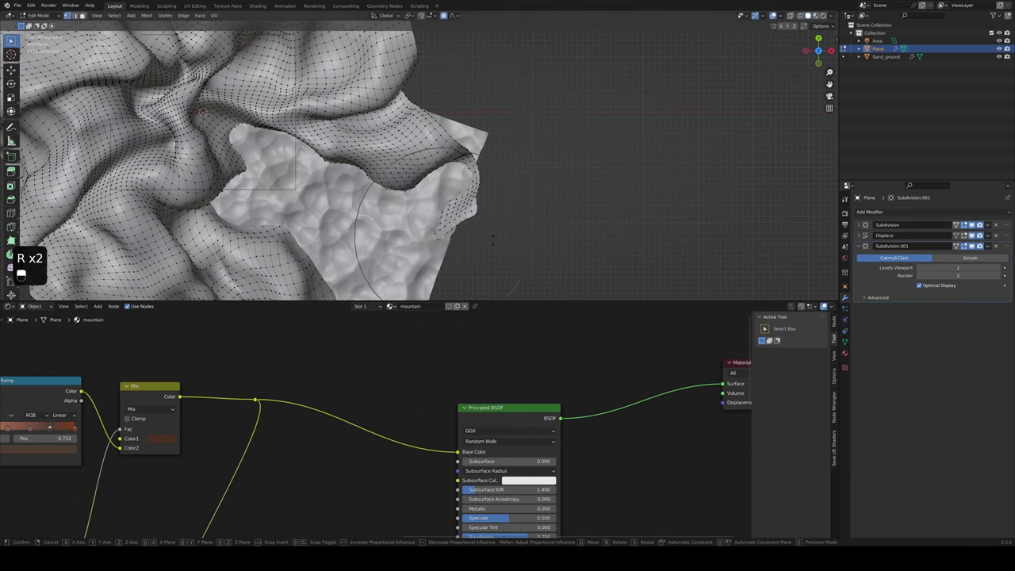
pyautogui.click(472, 254)
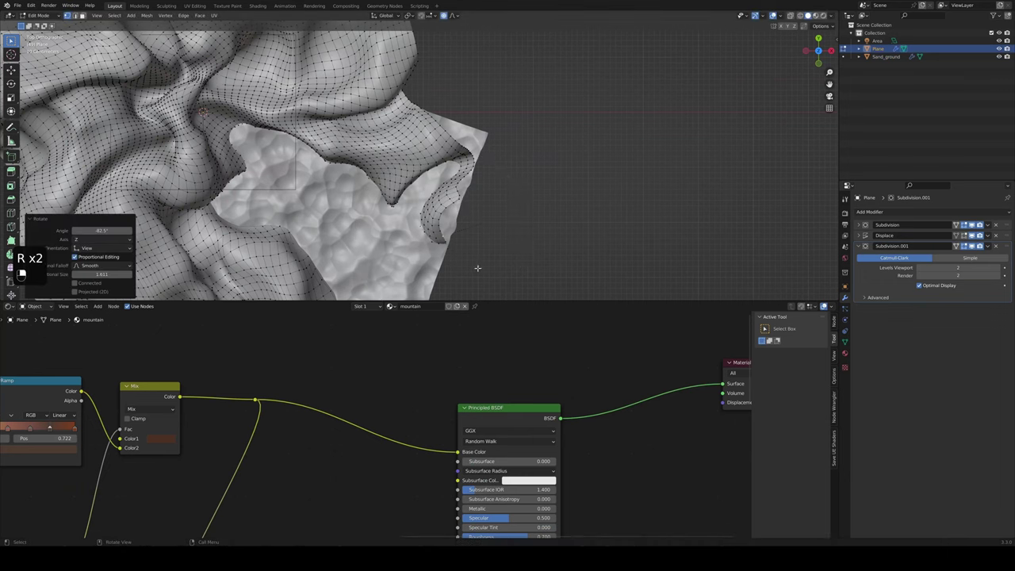
# Move the ridge-end vertices about 0.95 m in X and 0.82 m in Y, and nudge the nearby ridge vertices
pyautogui.press('g')
pyautogui.click(495, 226)
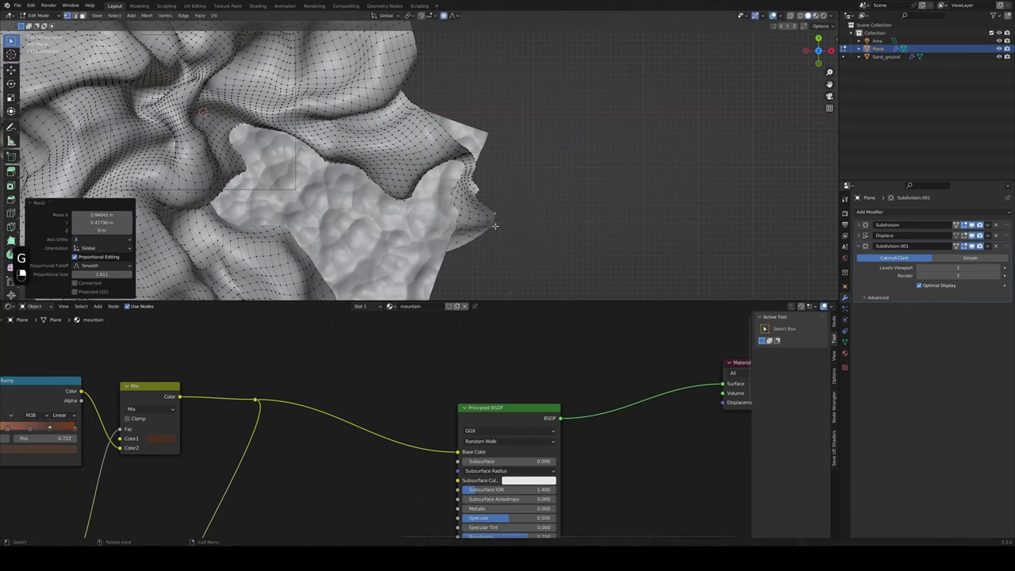
pyautogui.click(399, 205)
pyautogui.press('g')
pyautogui.click(403, 198)
pyautogui.click(405, 197)
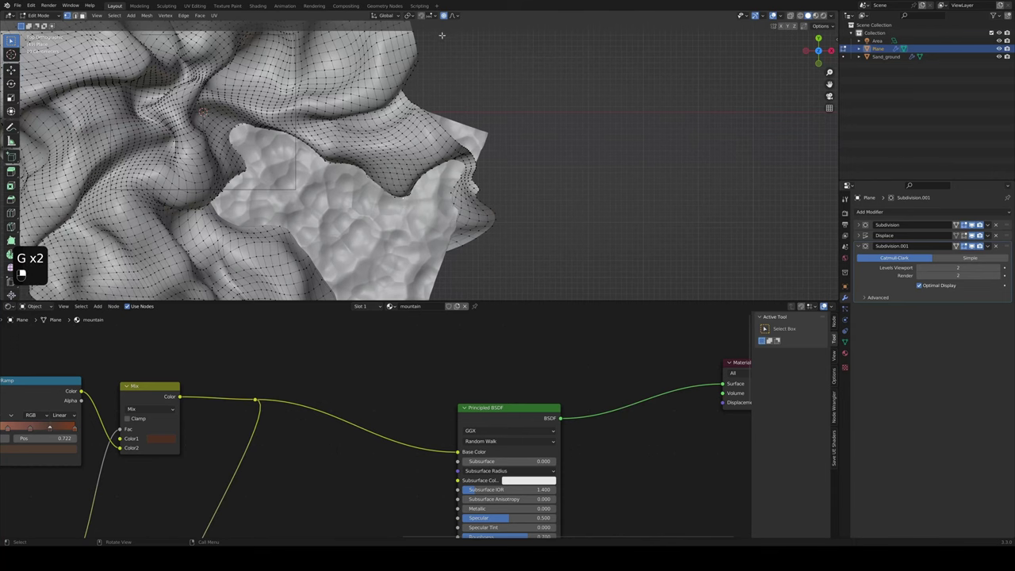
pyautogui.press('g')
pyautogui.click(460, 178)
# Pull the mountain's lower outer edge outward and upward beside the sand in perspective view, and return to object mode
pyautogui.press('Tab')
pyautogui.moveTo(461, 179); pyautogui.dragTo(482, 149, button='middle')
pyautogui.press('Tab')
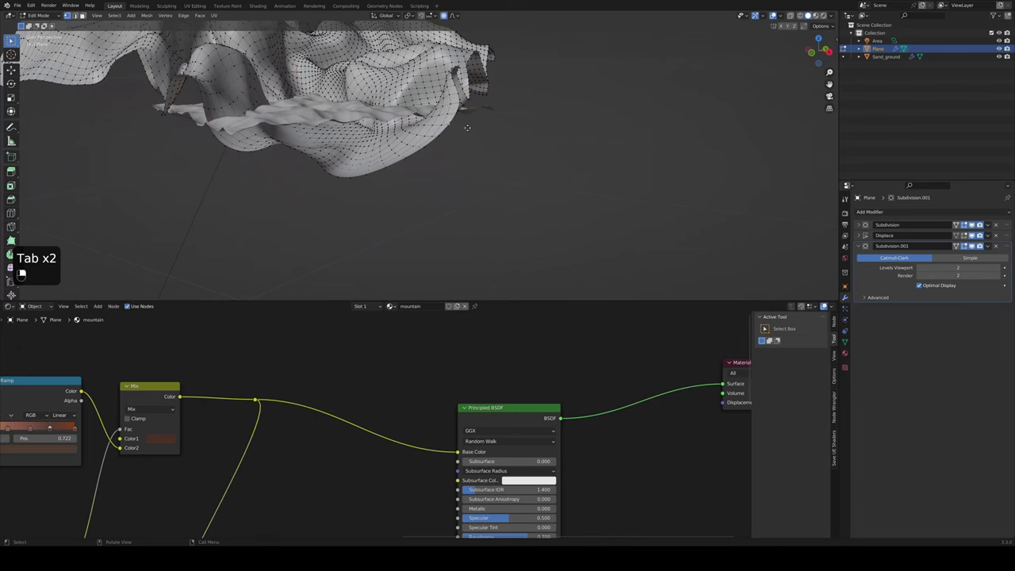
pyautogui.press('g')
pyautogui.click(473, 131)
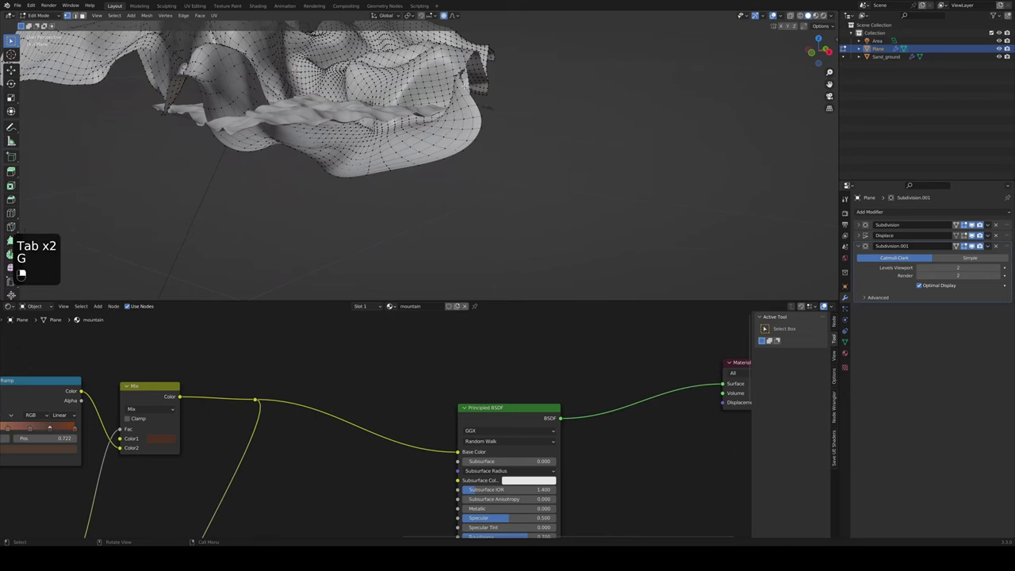
pyautogui.press('g')
pyautogui.click(477, 101)
pyautogui.press('Tab')
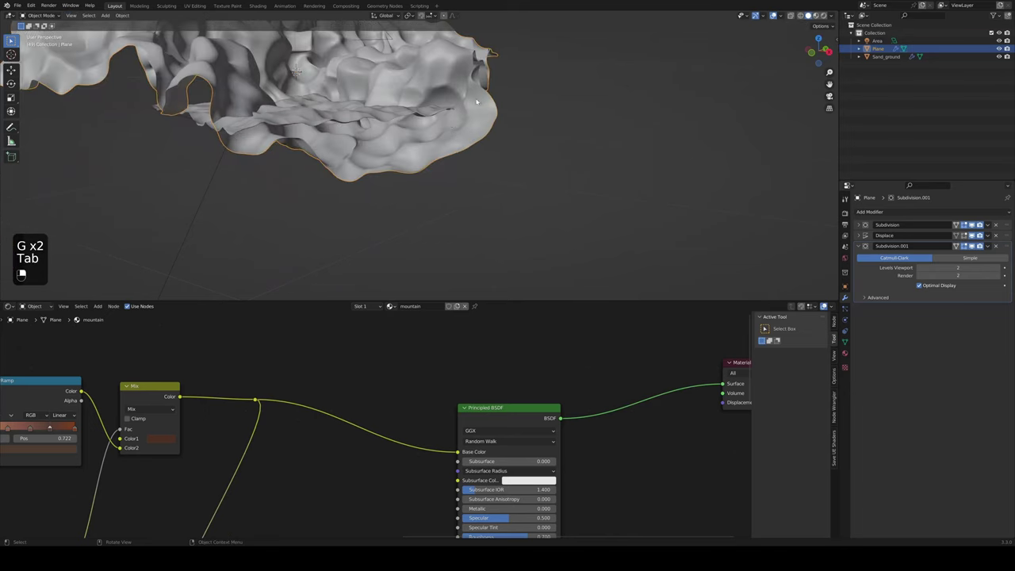
# Select the sand ground and move it about 0.25 m in X and -0.12 m in Y from the top view
pyautogui.moveTo(425, 123); pyautogui.dragTo(433, 133, button='middle')
pyautogui.click(383, 131)
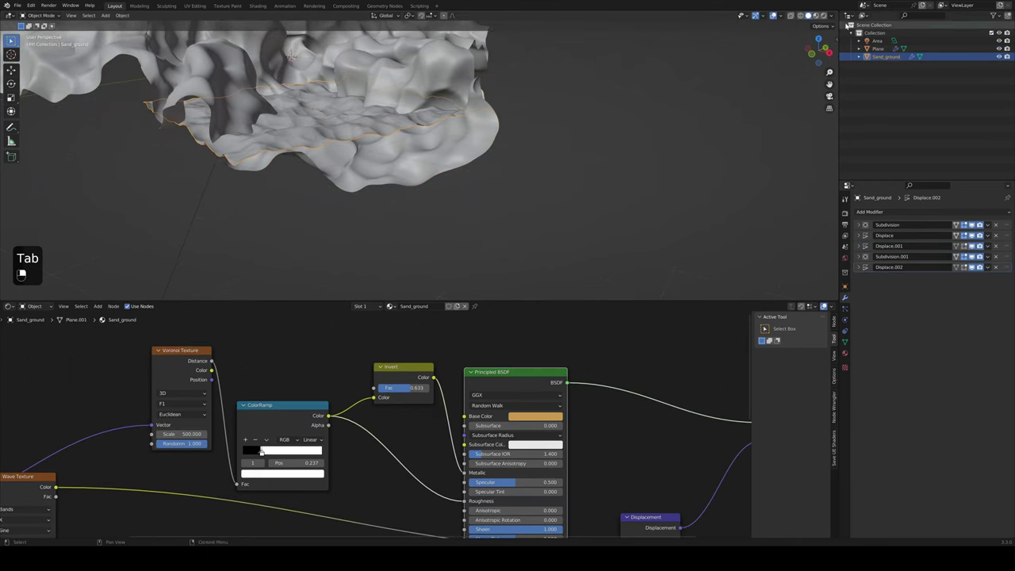
pyautogui.click(819, 38)
pyautogui.press('g')
pyautogui.click(534, 215)
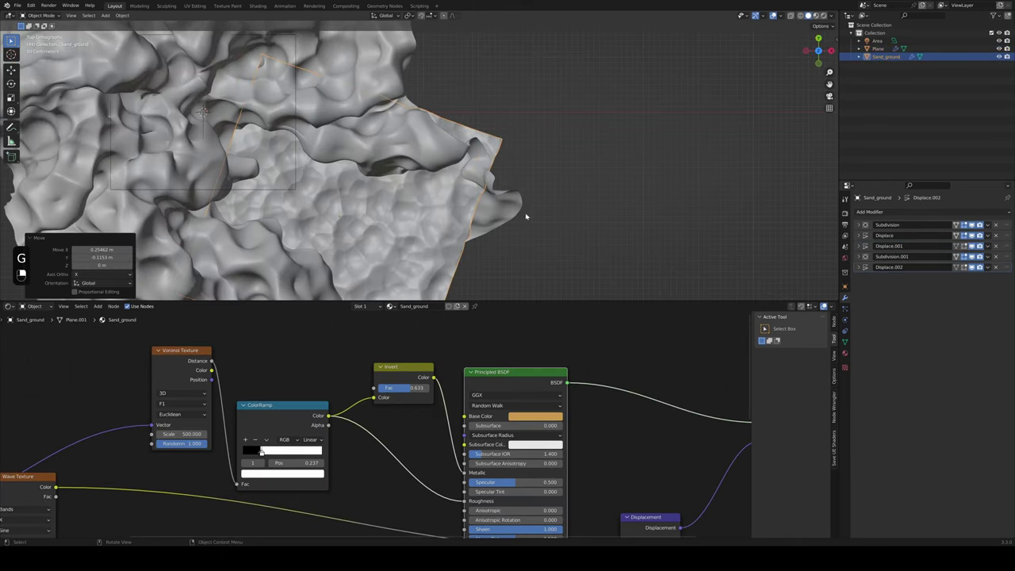
# Fine-tune the sand ground's position against the mountain's outer edge, deselect it and save the file
pyautogui.moveTo(526, 215); pyautogui.dragTo(534, 128, button='middle')
pyautogui.press('g')
pyautogui.click(512, 209)
pyautogui.press('g')
pyautogui.click(489, 173)
pyautogui.click(534, 163)
pyautogui.hotkey('ctrl', 's')
# Inspect the canyon walls and sand floor in rendered shading from several angles, saving the file along the way
pyautogui.scroll(2, 437, 140)
pyautogui.moveTo(436, 139); pyautogui.dragTo(421, 121, button='middle')
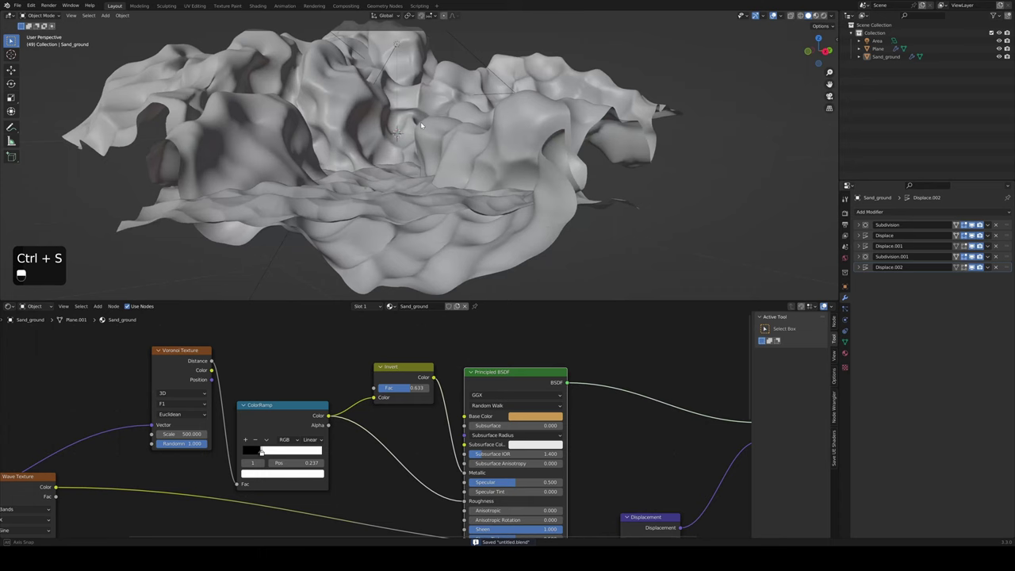
pyautogui.click(822, 15)
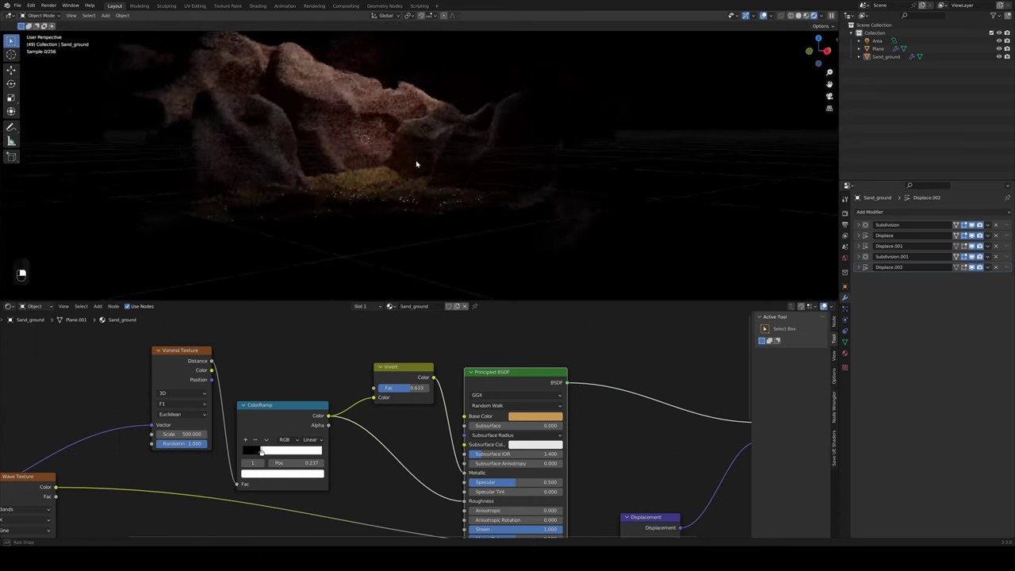
pyautogui.moveTo(417, 164); pyautogui.dragTo(433, 164, button='middle')
pyautogui.scroll(2, 354, 151)
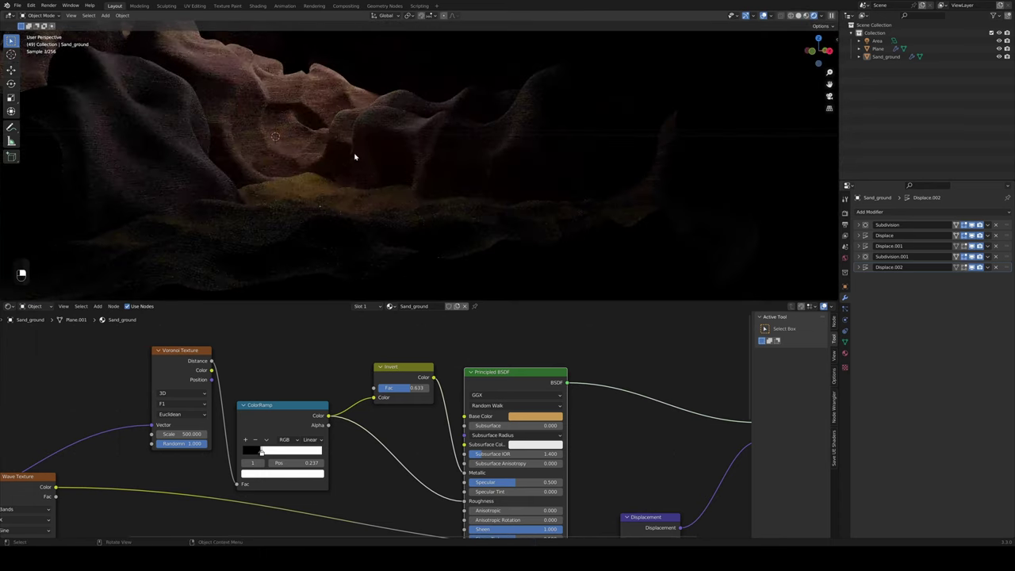
pyautogui.moveTo(354, 156); pyautogui.dragTo(340, 165, button='middle')
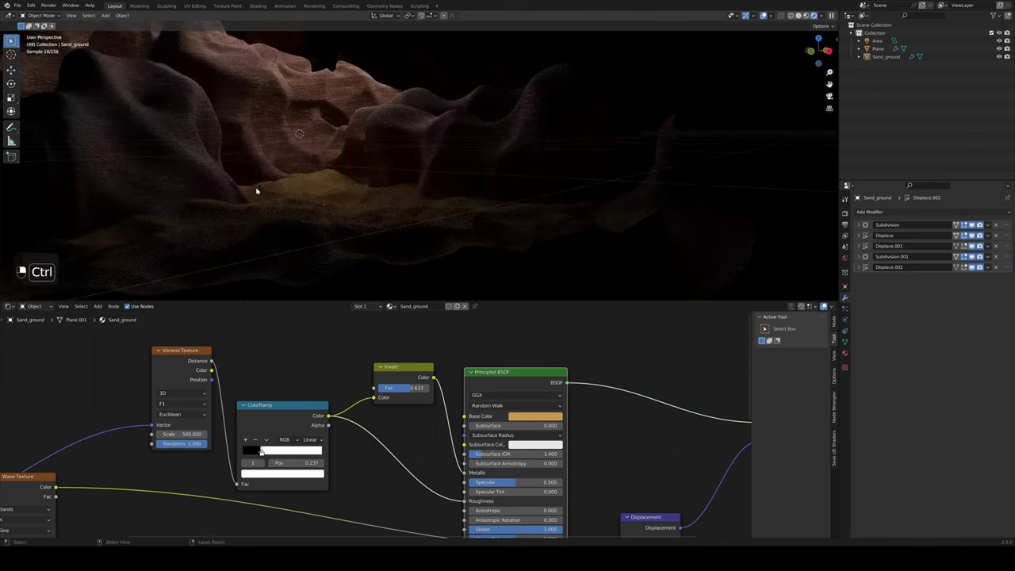
pyautogui.hotkey('ctrl', 's')
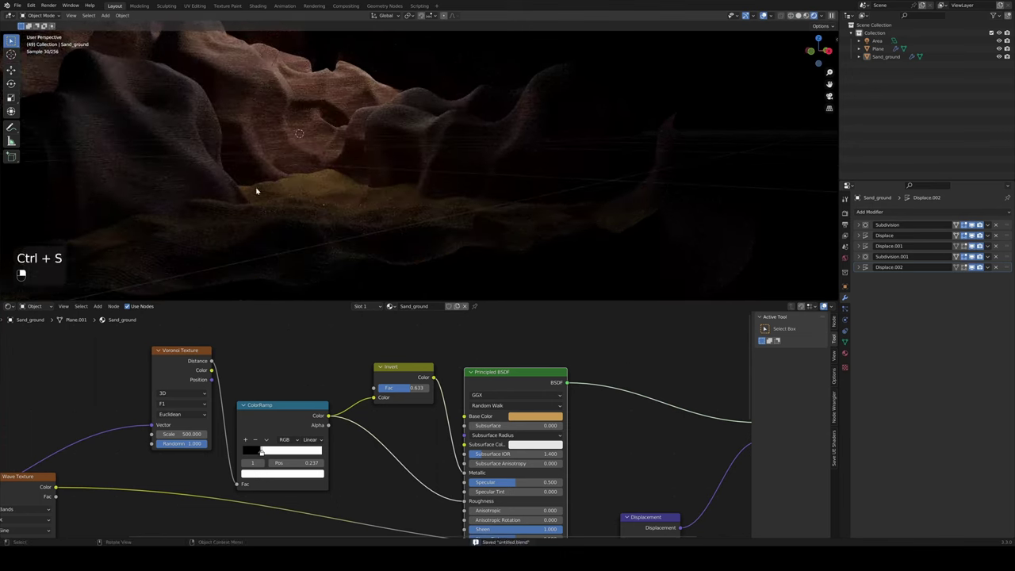
pyautogui.moveTo(202, 194); pyautogui.dragTo(220, 188, button='middle')
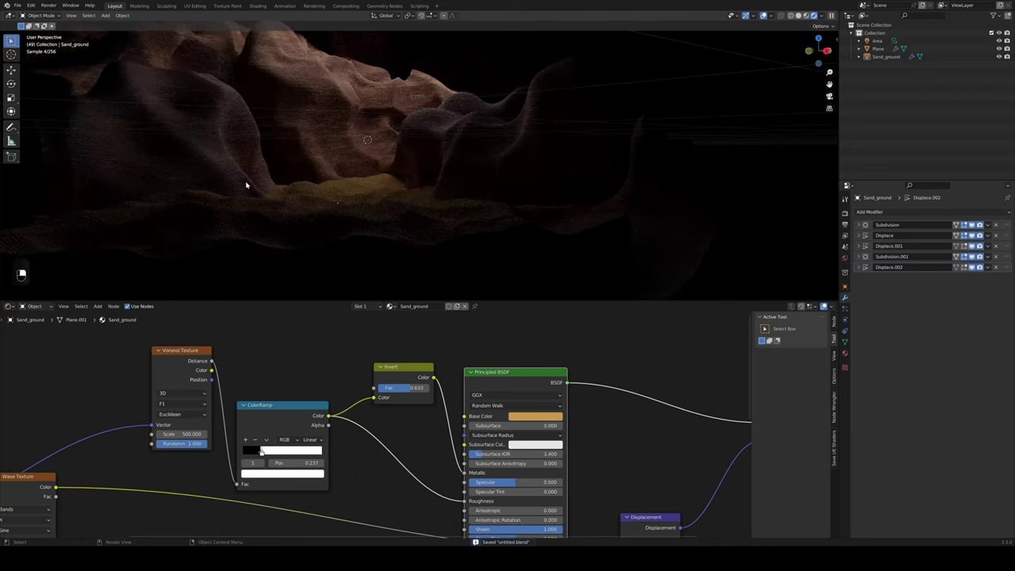
pyautogui.click(382, 204)
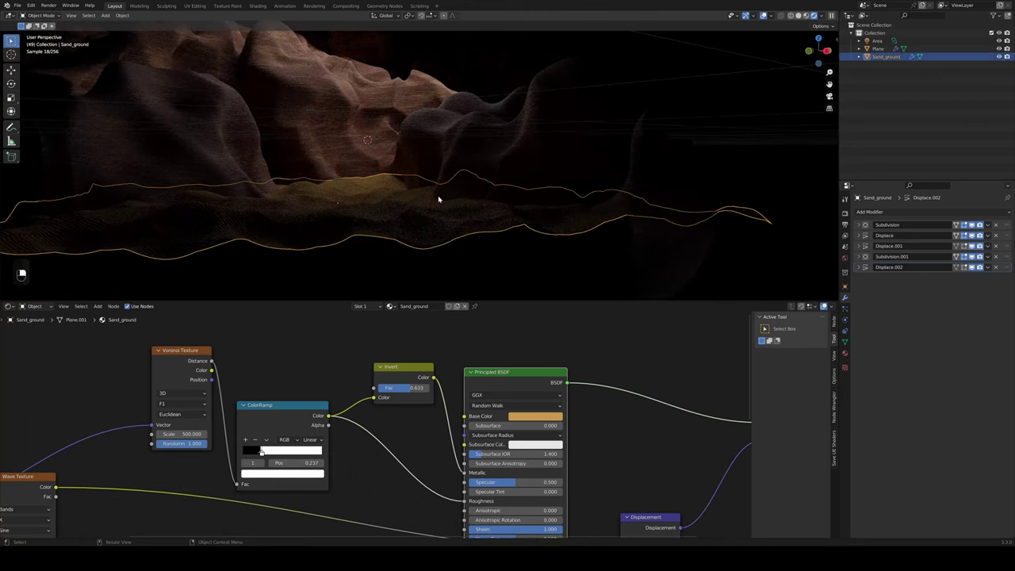
pyautogui.moveTo(440, 199); pyautogui.dragTo(445, 201, button='middle')
pyautogui.scroll(-3, 455, 186)
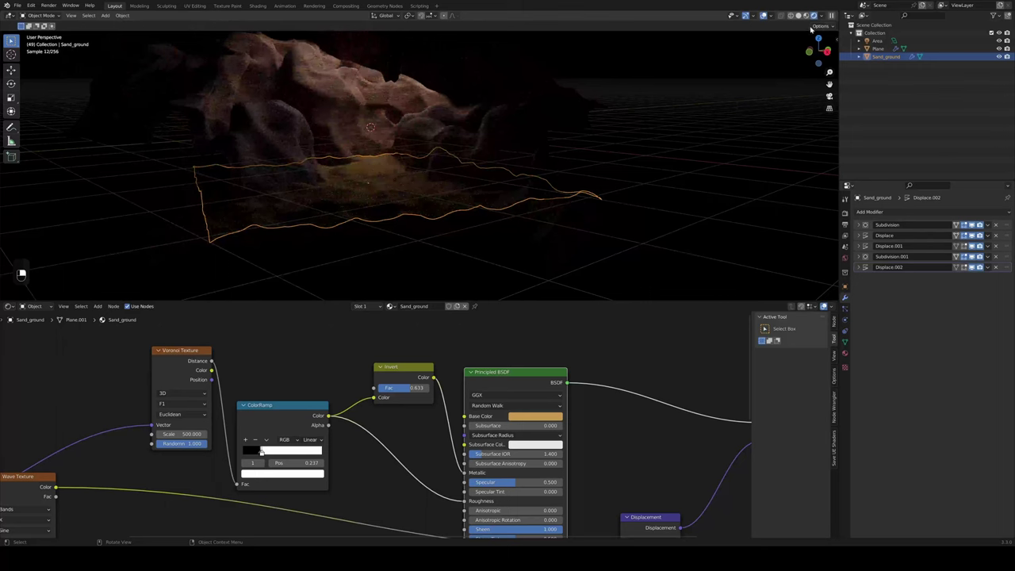
# Return the viewport to solid shading, save the file and deselect the sand ground
pyautogui.click(798, 15)
pyautogui.hotkey('ctrl', 's')
pyautogui.scroll(5, 557, 213)
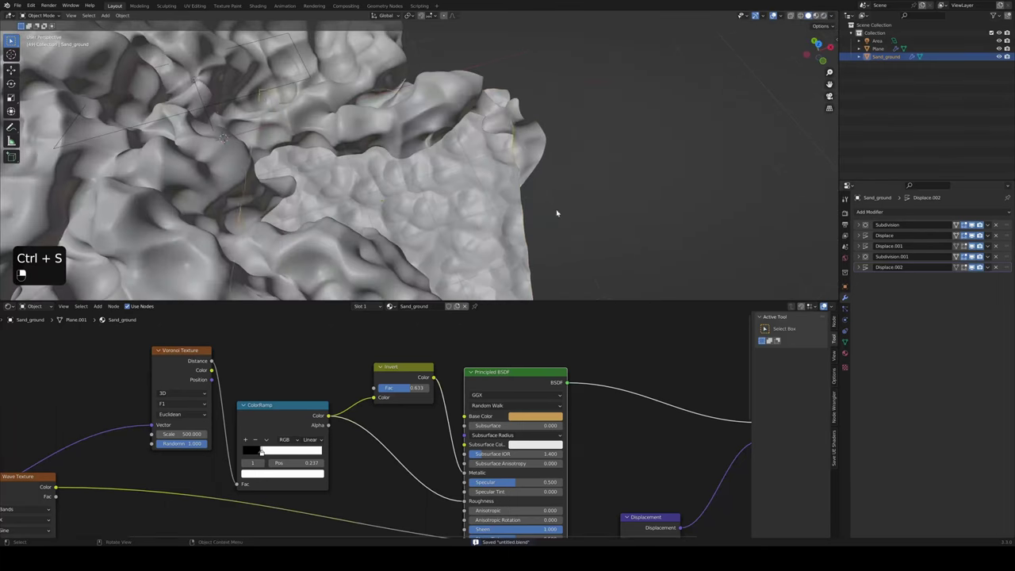
pyautogui.click(557, 213)
# Add a camera and place it from the top view outside the valley mouth at about X 6.02 m, Y -2.46 m
pyautogui.click(818, 46)
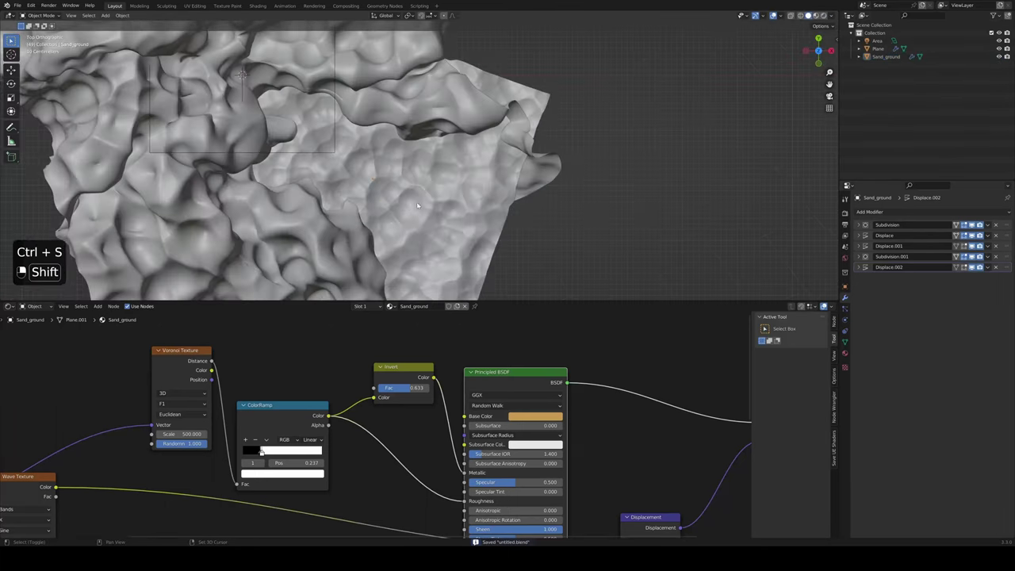
pyautogui.hotkey('shift', 'a')
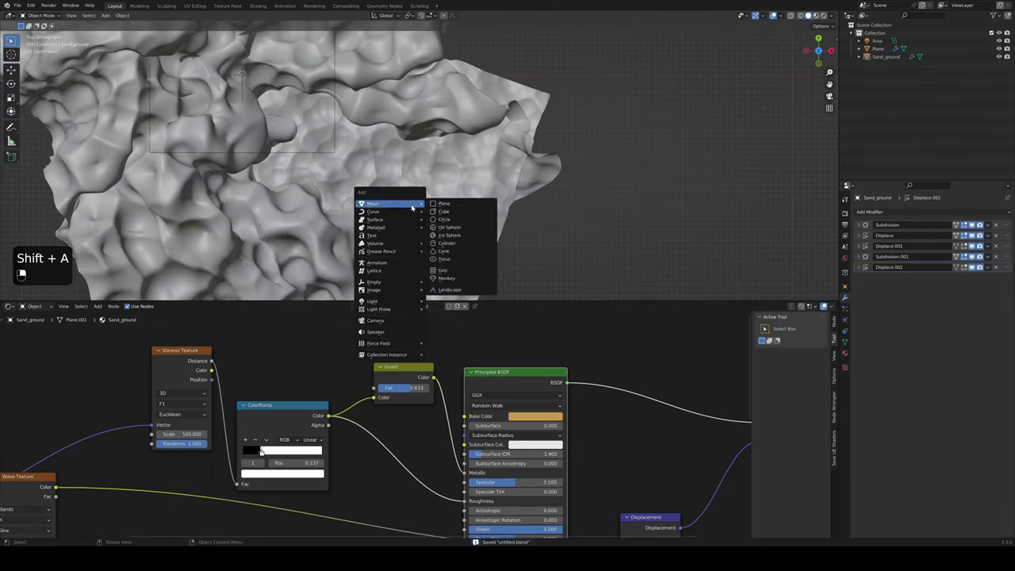
pyautogui.click(393, 324)
pyautogui.press('g')
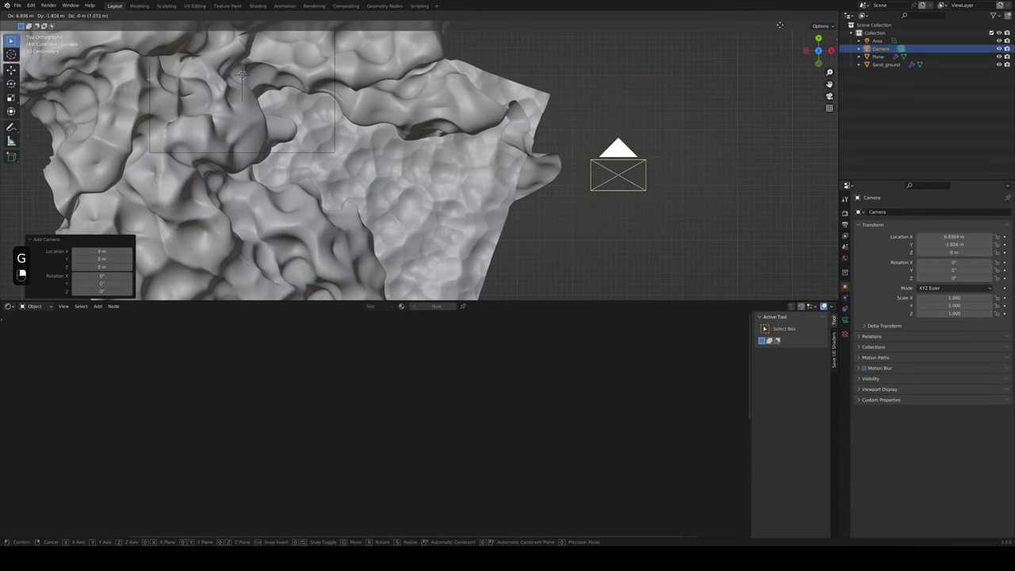
pyautogui.click(736, 63)
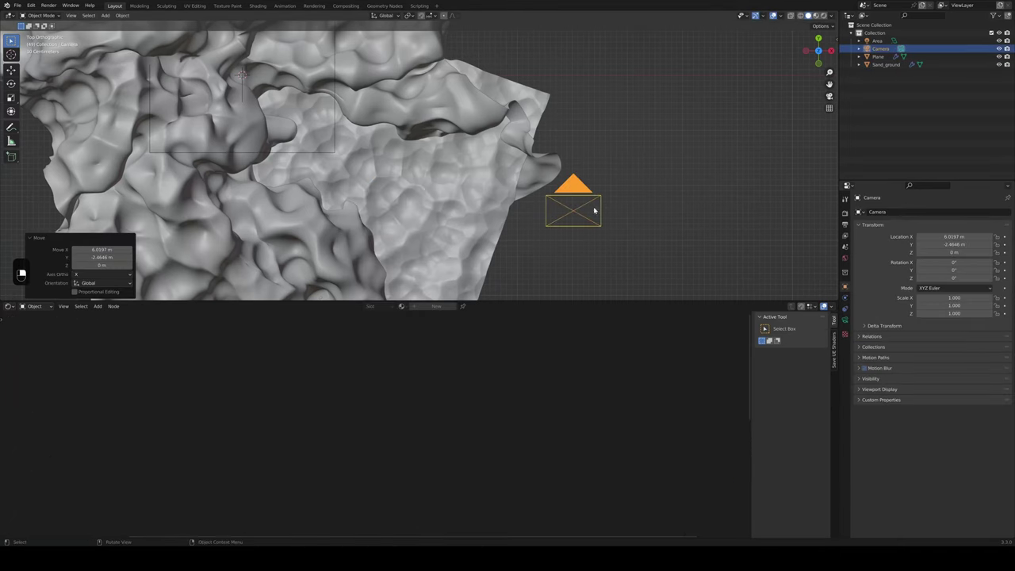
pyautogui.press('g')
pyautogui.rightClick(635, 217)
pyautogui.press('r')
pyautogui.press('x')
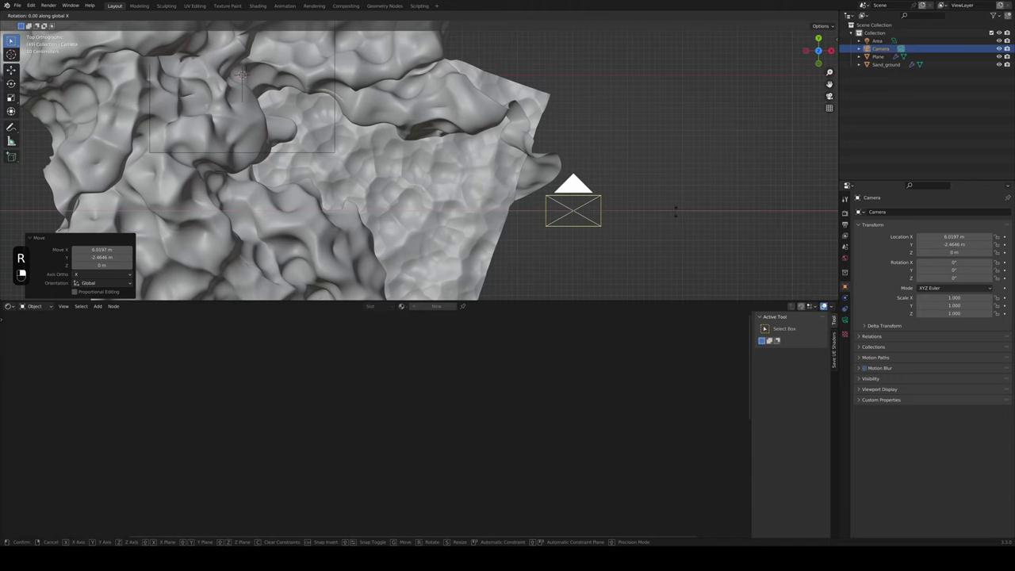
pyautogui.write('90')
pyautogui.press('Escape')
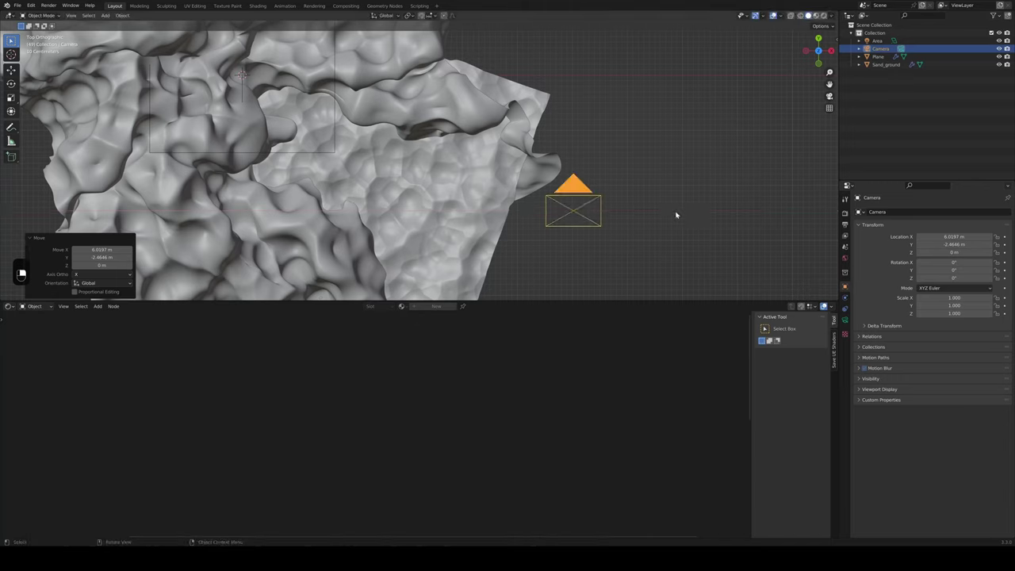
pyautogui.write('rx')
pyautogui.write('-90')
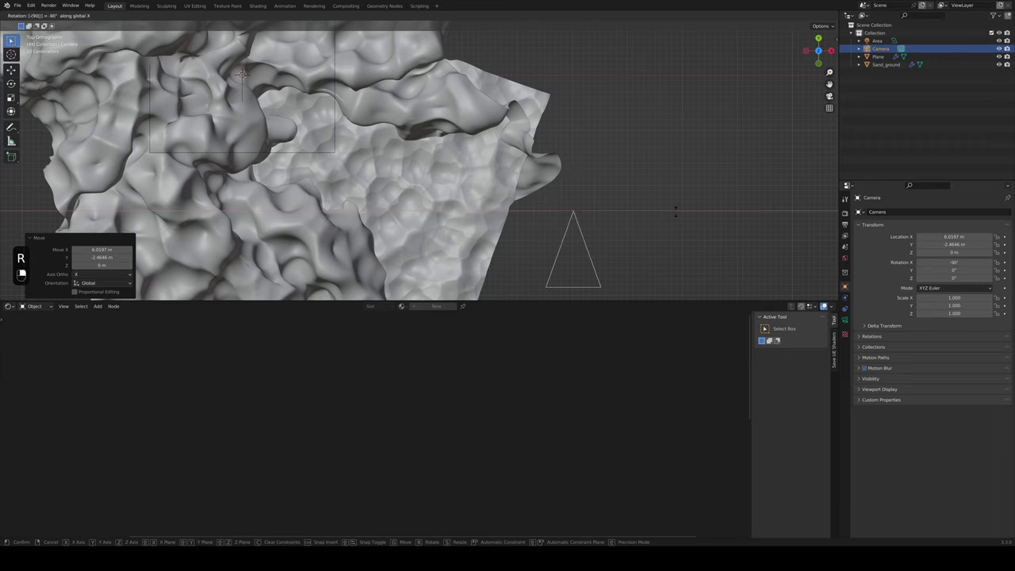
pyautogui.press('Escape')
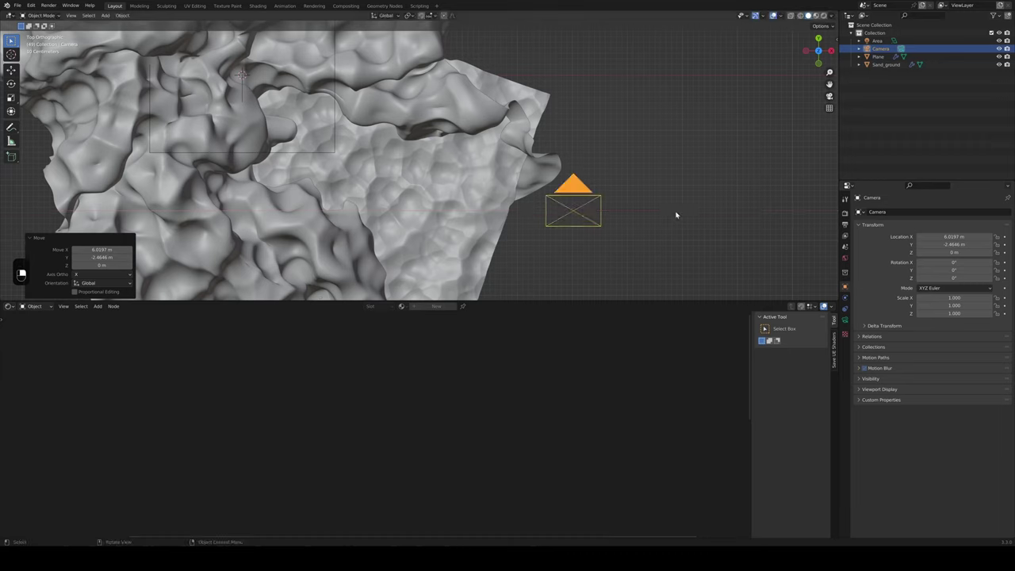
# Rotate the camera 90° around the global X axis so it looks horizontally
pyautogui.write('rx')
pyautogui.write('90')
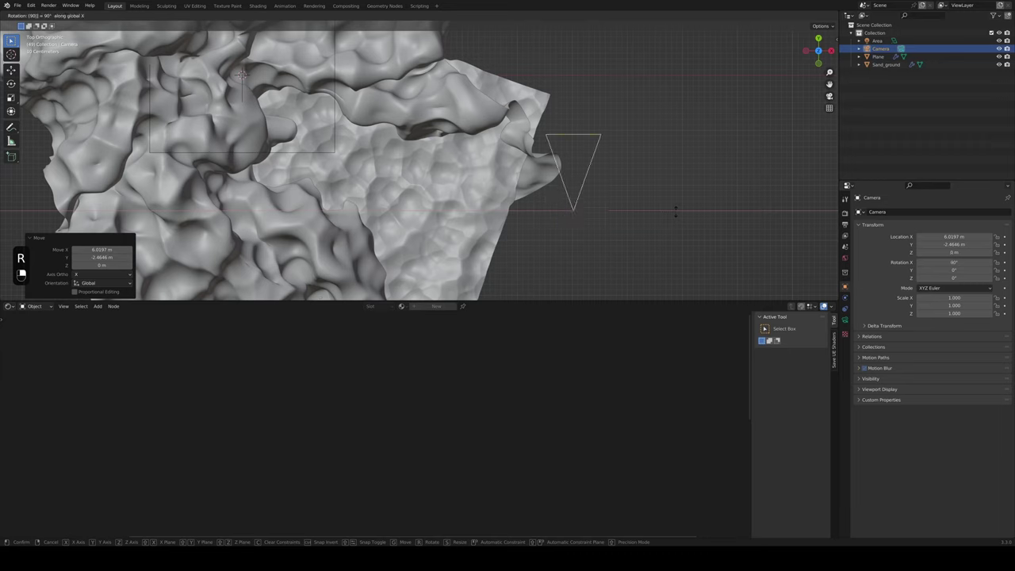
pyautogui.press('Return')
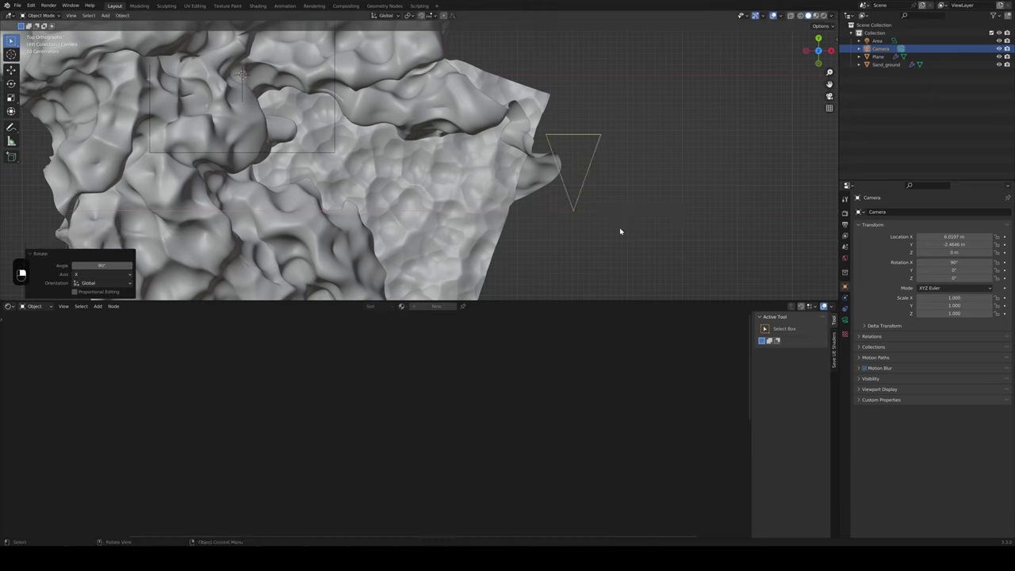
# Turn the camera to about 70.6° around Z, move it to about X 6.77 m, Y -3.44 m, and save the file in camera view
pyautogui.press('r')
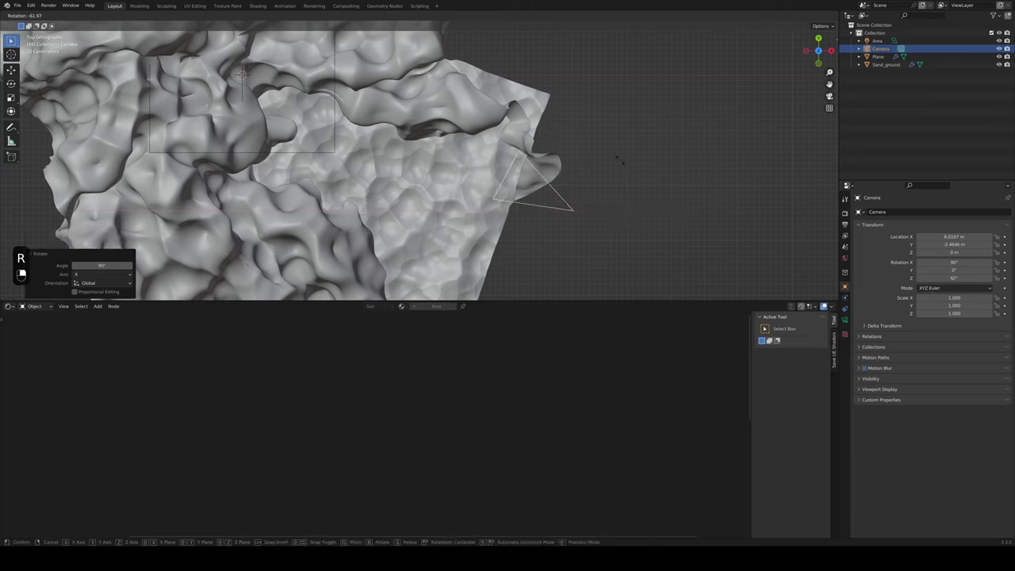
pyautogui.click(613, 149)
pyautogui.press('g')
pyautogui.click(655, 261)
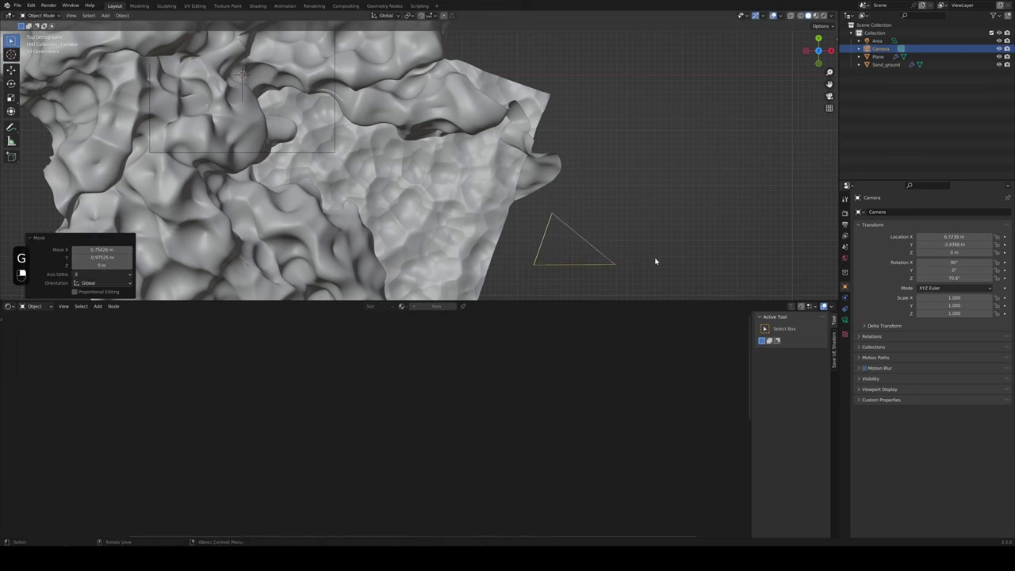
pyautogui.press('KP_0')
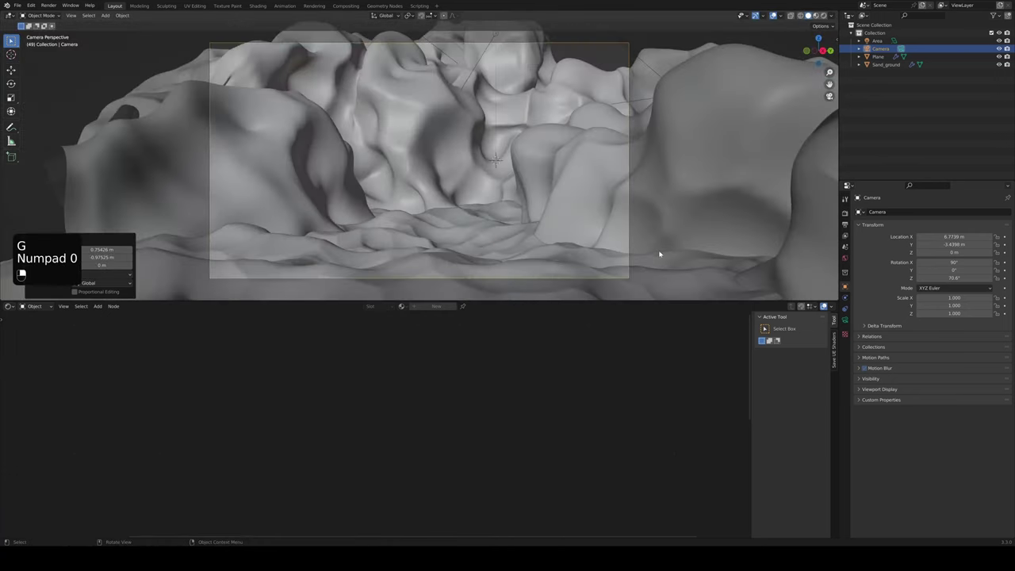
pyautogui.hotkey('ctrl', 's')
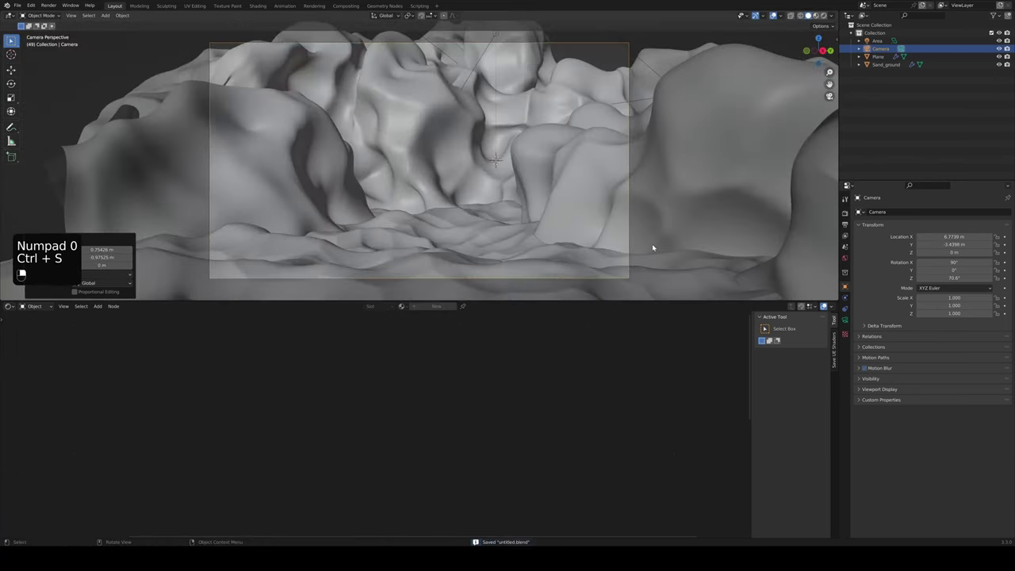
# Split the 3D viewport into two side-by-side camera views and enlarge them by shrinking the node editor below
pyautogui.scroll(-4, 469, 227)
pyautogui.scroll(2, 457, 222)
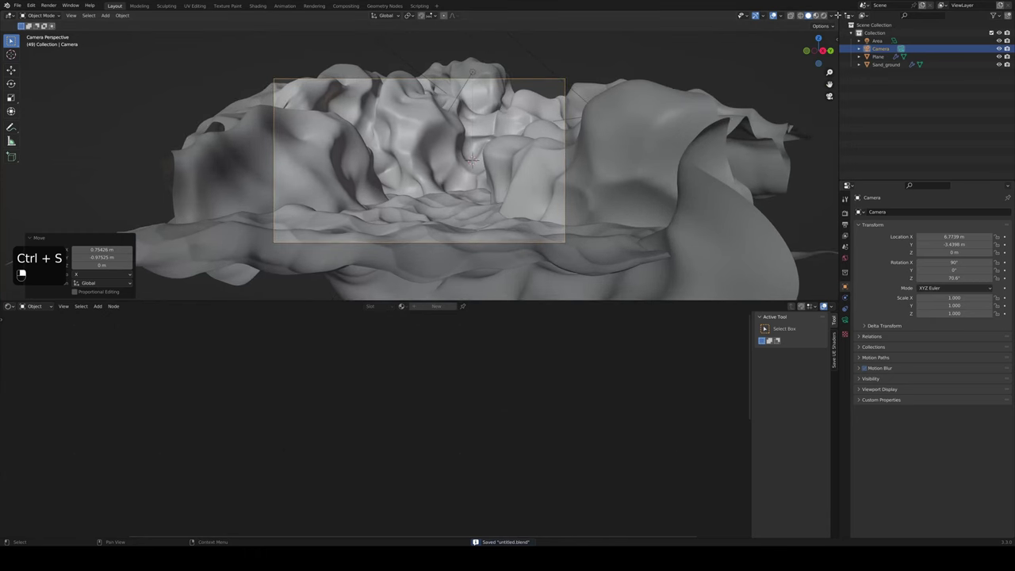
pyautogui.moveTo(838, 14); pyautogui.dragTo(409, 72)
pyautogui.scroll(3, 680, 227)
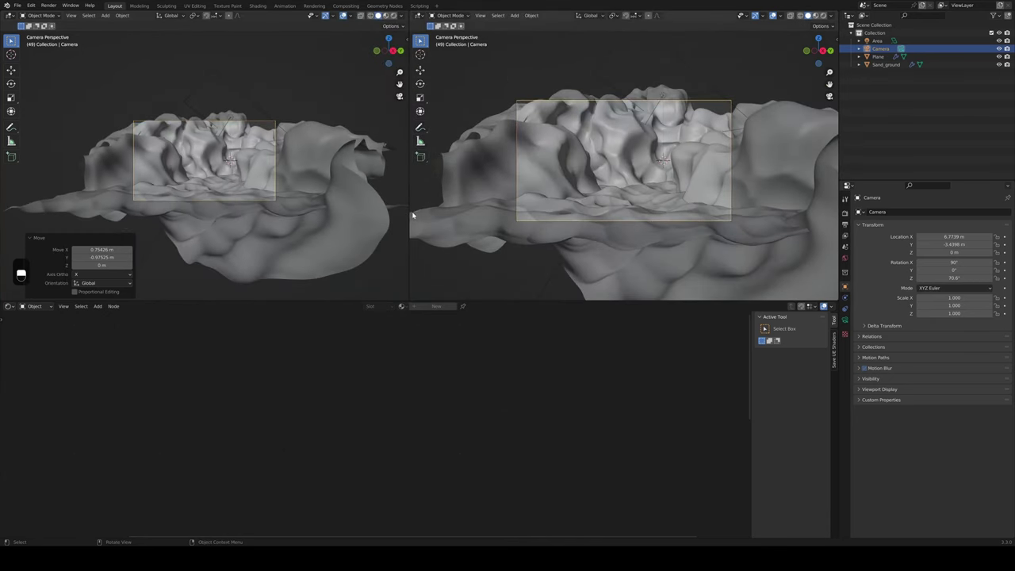
pyautogui.moveTo(412, 215); pyautogui.dragTo(453, 202)
pyautogui.moveTo(523, 301); pyautogui.dragTo(522, 392)
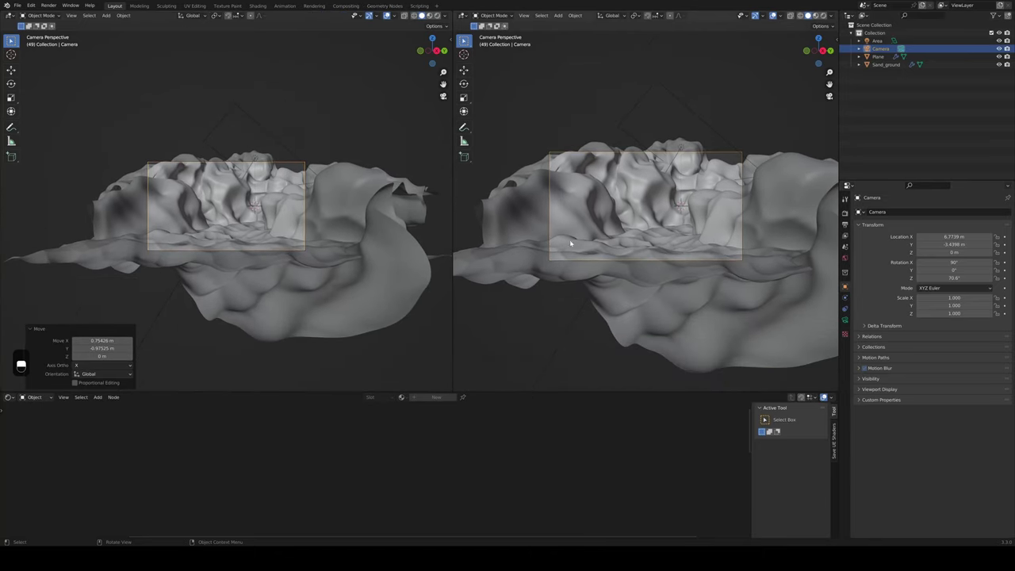
# Set a render region around the camera frame in the second viewport and switch that viewport to rendered shading
pyautogui.hotkey('ctrl', 'b')
pyautogui.moveTo(531, 151); pyautogui.dragTo(797, 139)
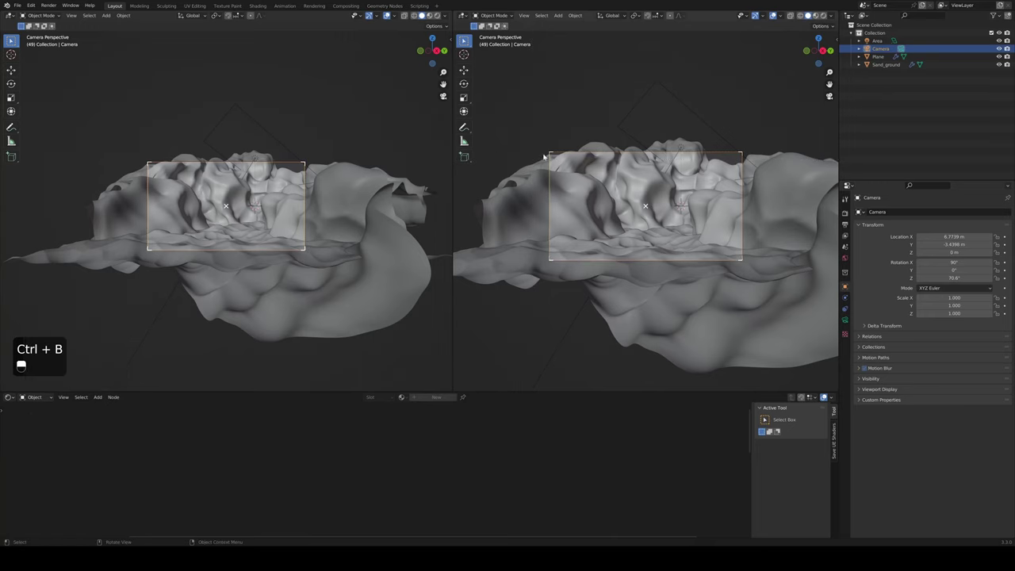
pyautogui.hotkey('ctrl', 'b')
pyautogui.moveTo(526, 124); pyautogui.dragTo(781, 288)
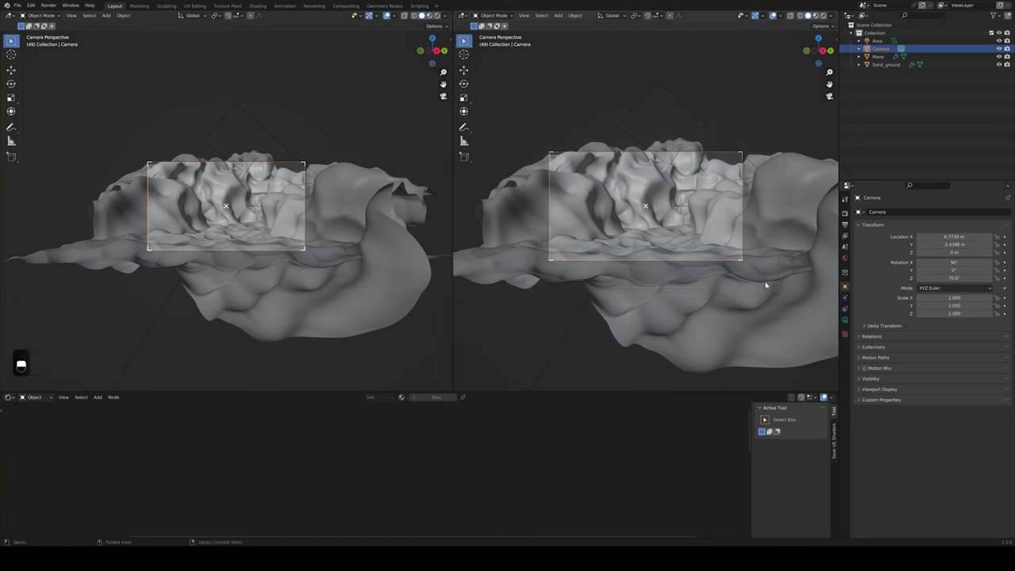
pyautogui.click(823, 15)
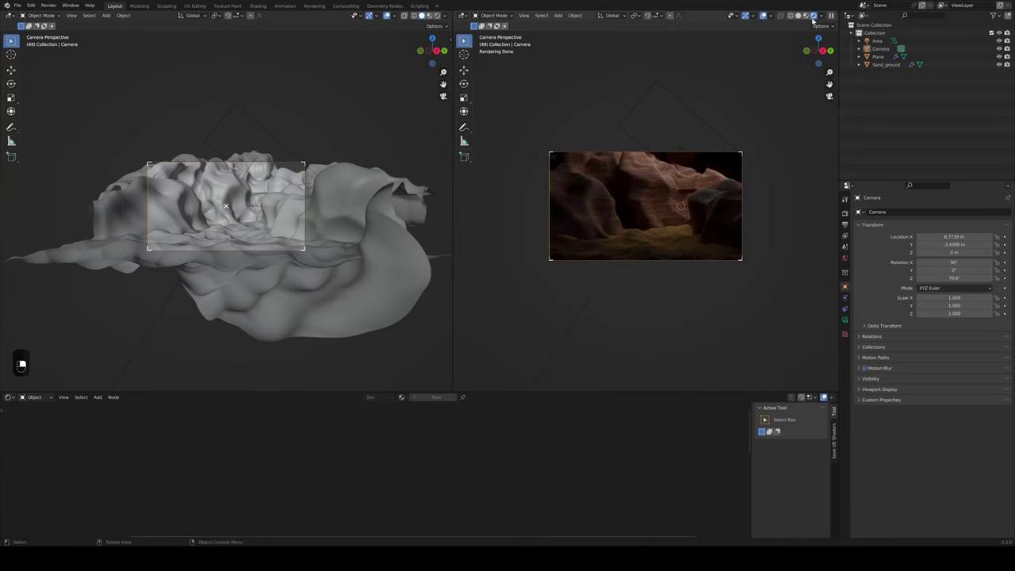
pyautogui.scroll(2, 711, 128)
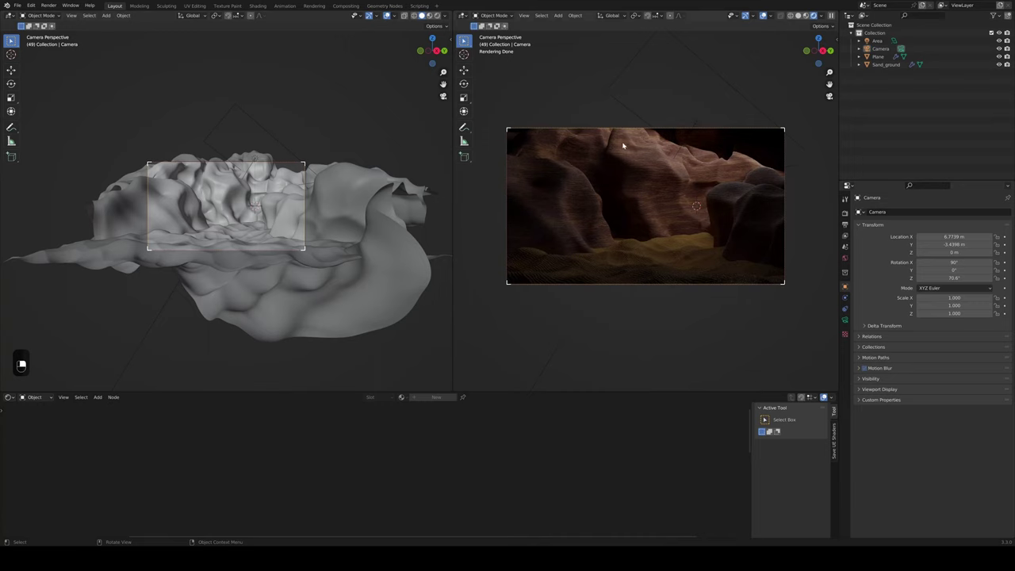
# Clear the render region, redraw it around the camera frame in the rendered viewport, and save the file
pyautogui.hotkey('shift', 'ctrl')
pyautogui.hotkey('ctrl', 'shift', 'b')
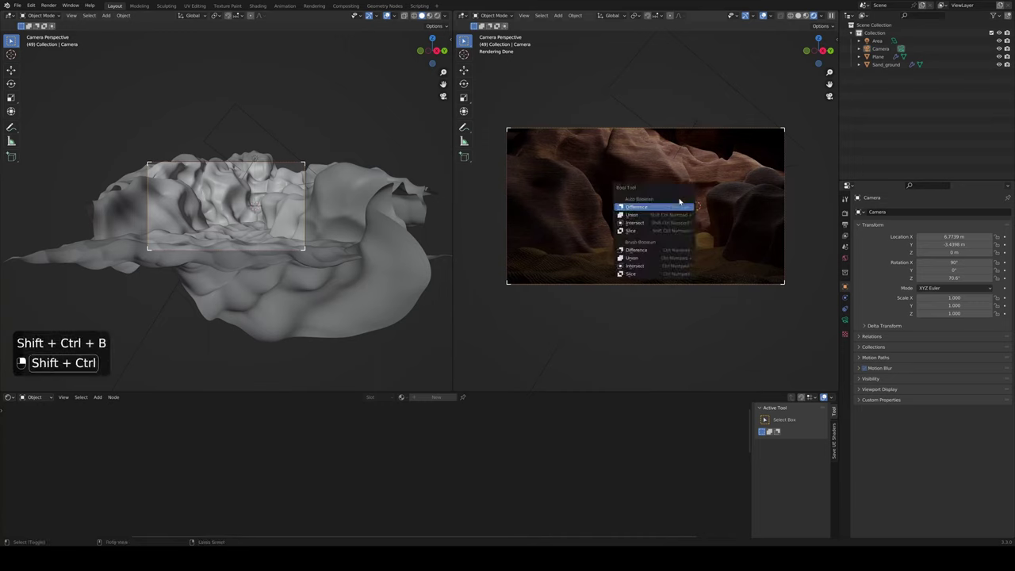
pyautogui.click(623, 112)
pyautogui.hotkey('ctrl', 'alt', 'b')
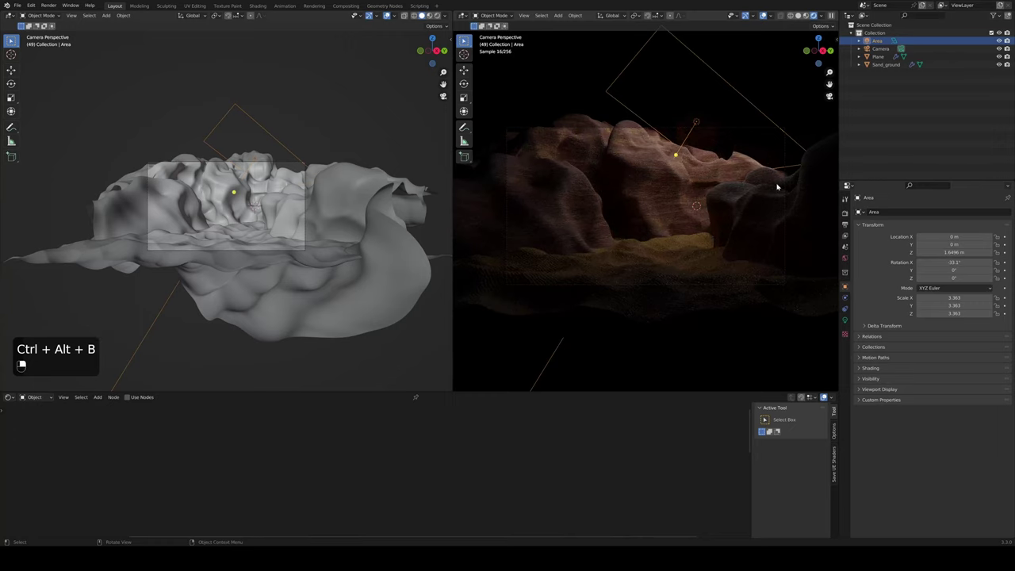
pyautogui.hotkey('ctrl', 'b')
pyautogui.moveTo(499, 121); pyautogui.dragTo(808, 310)
pyautogui.hotkey('ctrl', 's')
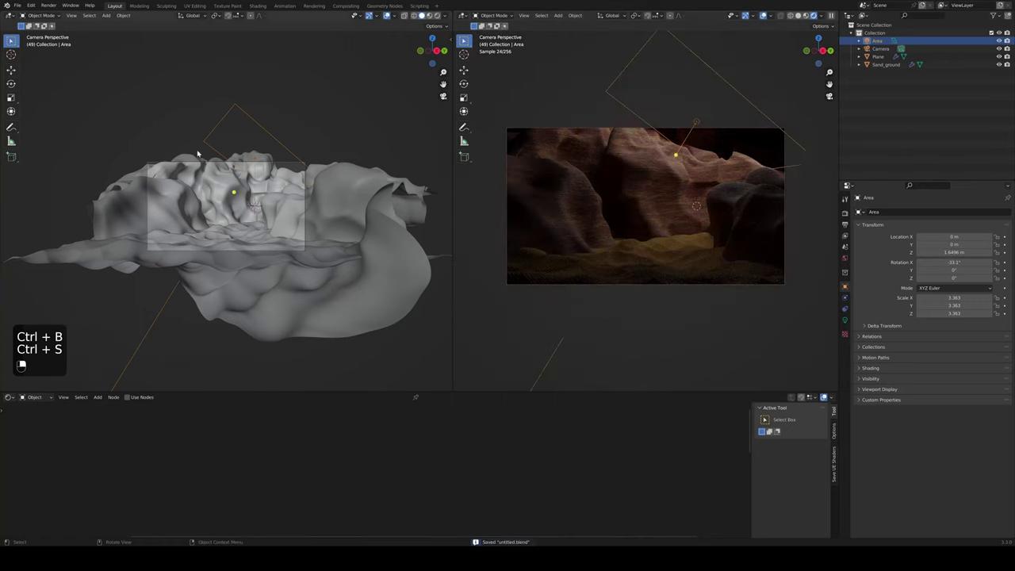
# Select the camera and, from the top view, move it to about X 6.65 m, Y -5.07 m
pyautogui.click(183, 164)
pyautogui.click(183, 165)
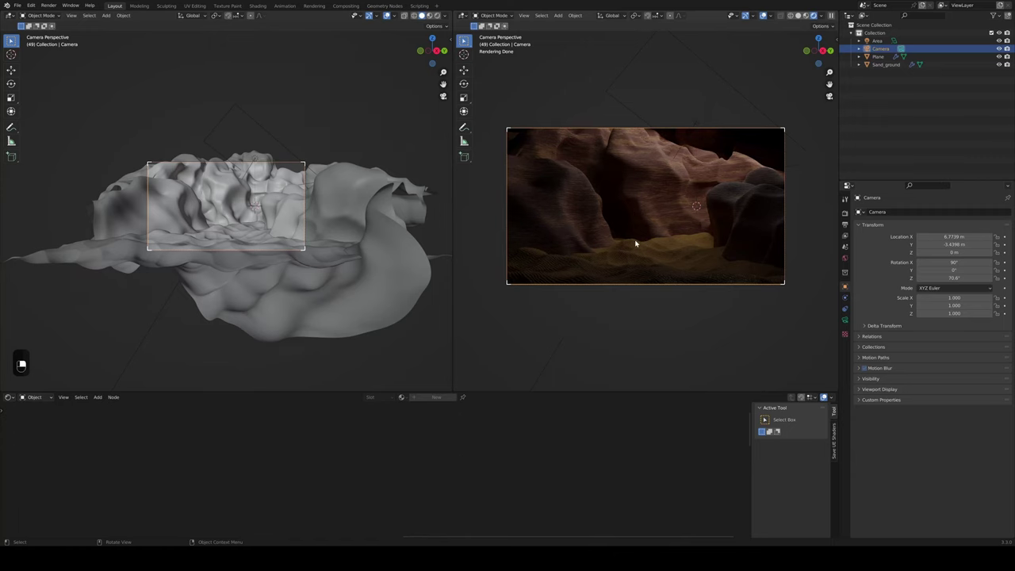
pyautogui.click(432, 39)
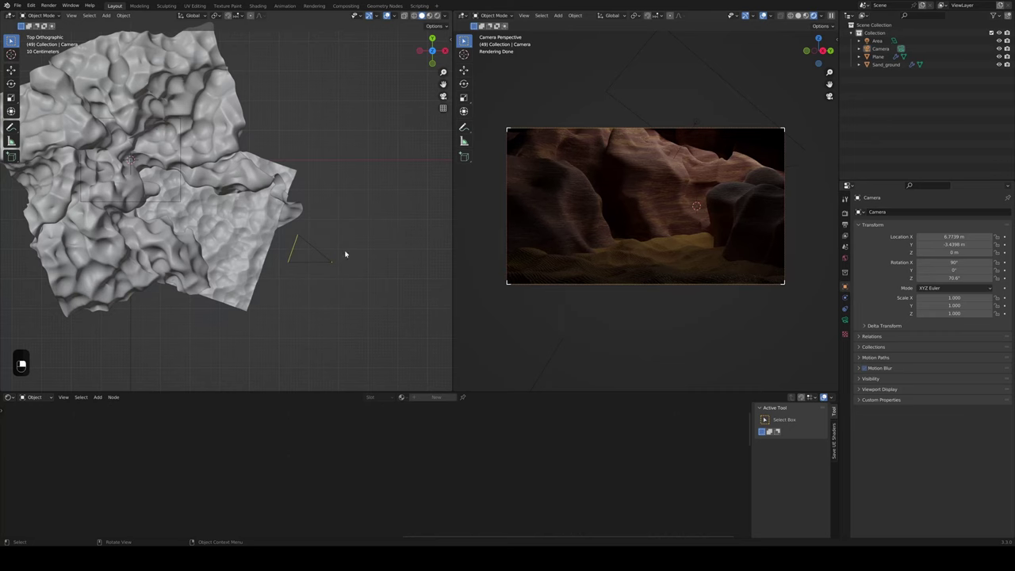
pyautogui.keyDown('shift'); pyautogui.moveTo(345, 256); pyautogui.dragTo(396, 267, button='middle'); pyautogui.keyUp('shift')
pyautogui.click(385, 278)
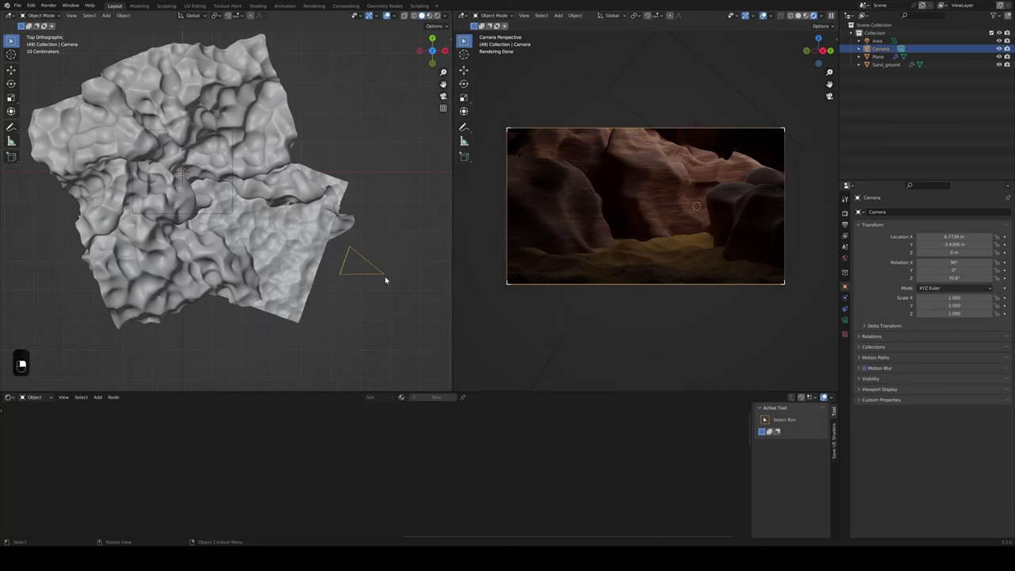
pyautogui.press('g')
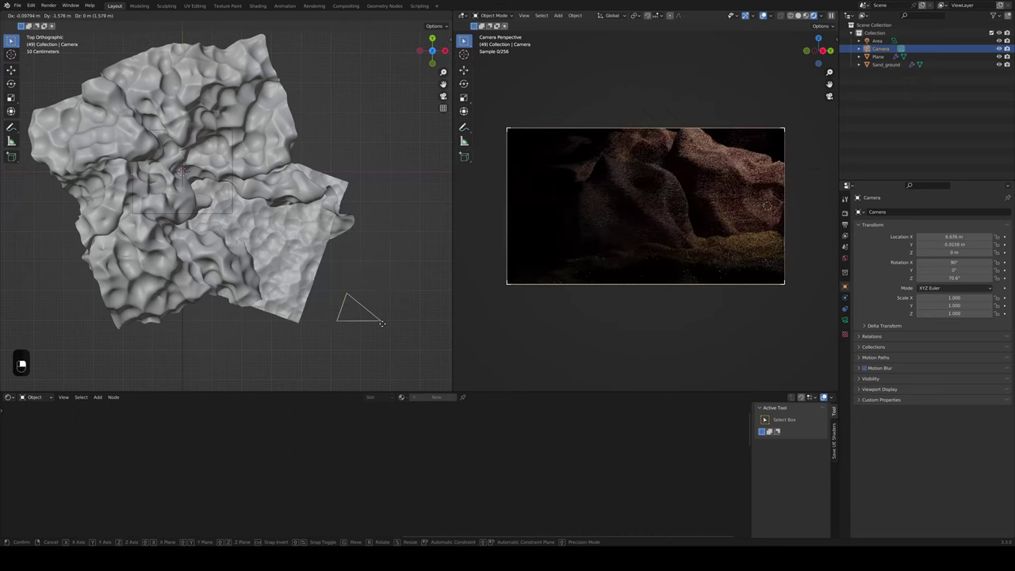
pyautogui.click(383, 322)
# Turn the camera to about 45.4° around Z and shift it to about X 6.29 m, Y -5.50 m
pyautogui.press('r')
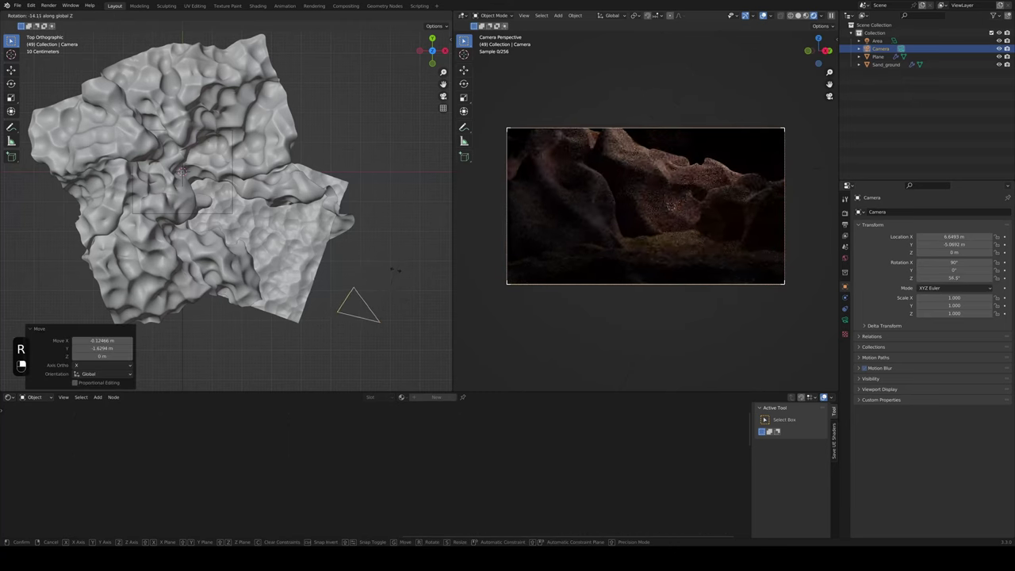
pyautogui.click(404, 274)
pyautogui.press('g')
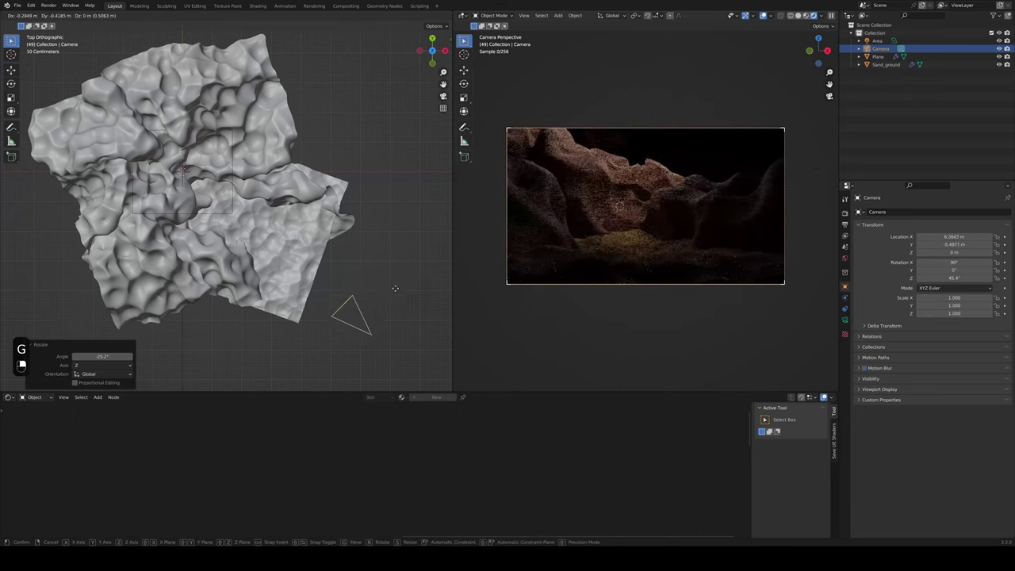
pyautogui.click(394, 292)
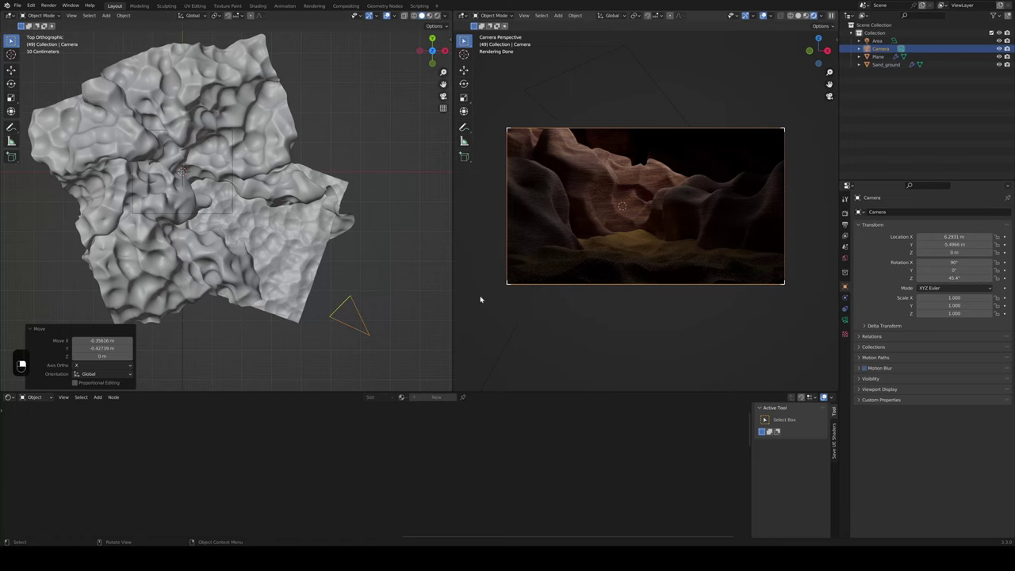
# Lower the camera along the Z axis by about 0.025 m
pyautogui.moveTo(383, 337); pyautogui.dragTo(317, 253, button='middle')
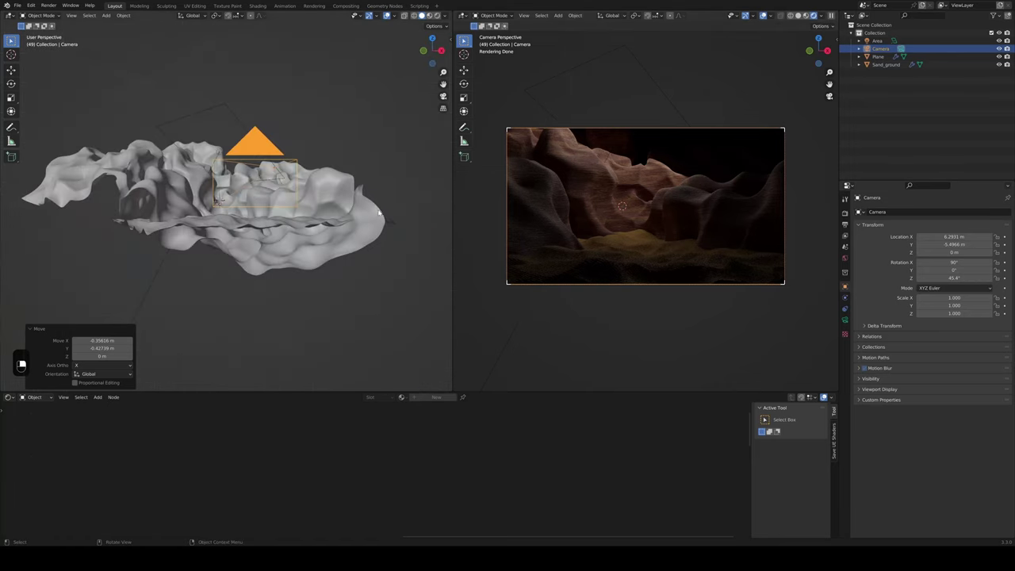
pyautogui.moveTo(379, 210); pyautogui.dragTo(353, 219, button='middle')
pyautogui.press('g')
pyautogui.press('z')
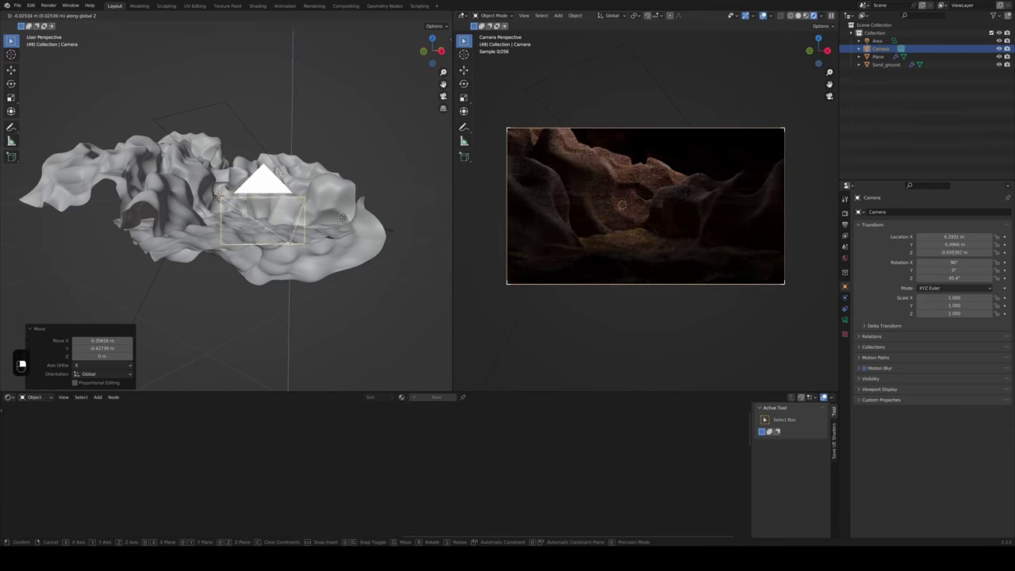
pyautogui.click(344, 217)
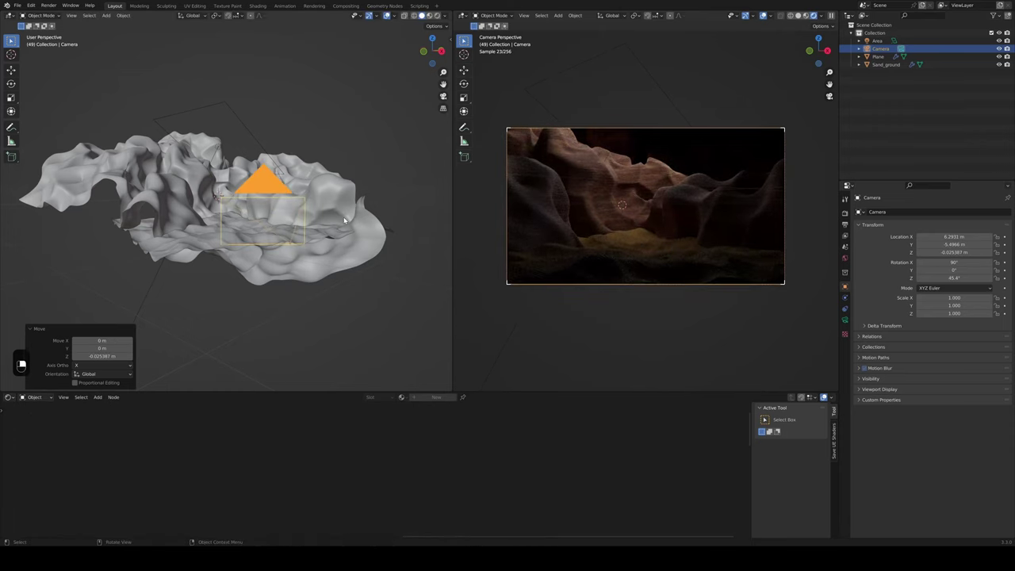
pyautogui.press('r')
pyautogui.rightClick(338, 261)
pyautogui.press('r')
pyautogui.rightClick(334, 258)
# Tilt the camera down by about 11.7° on its local X axis and raise it about 0.46 m along Z
pyautogui.moveTo(380, 254); pyautogui.dragTo(291, 330, button='middle')
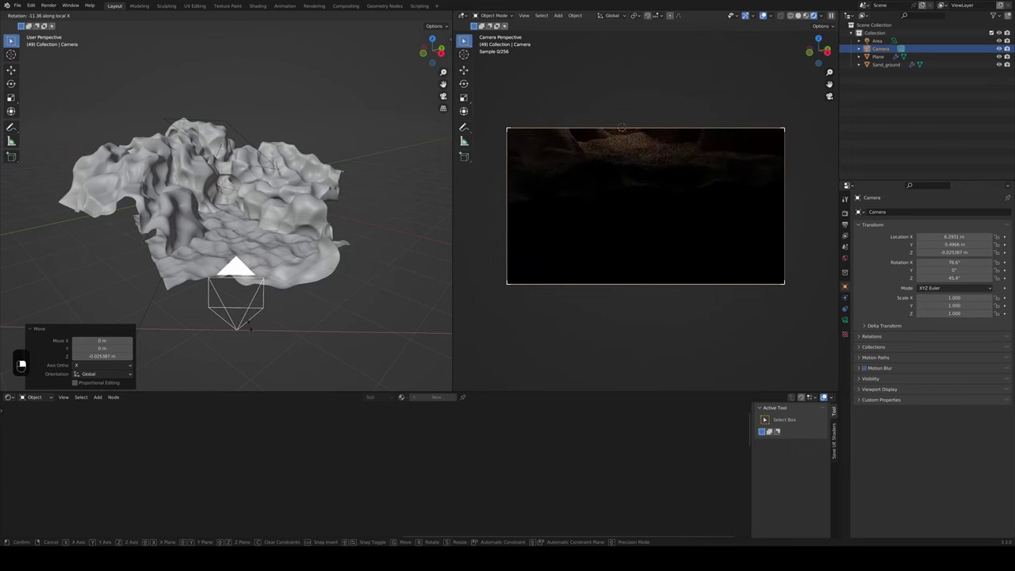
pyautogui.click(250, 328)
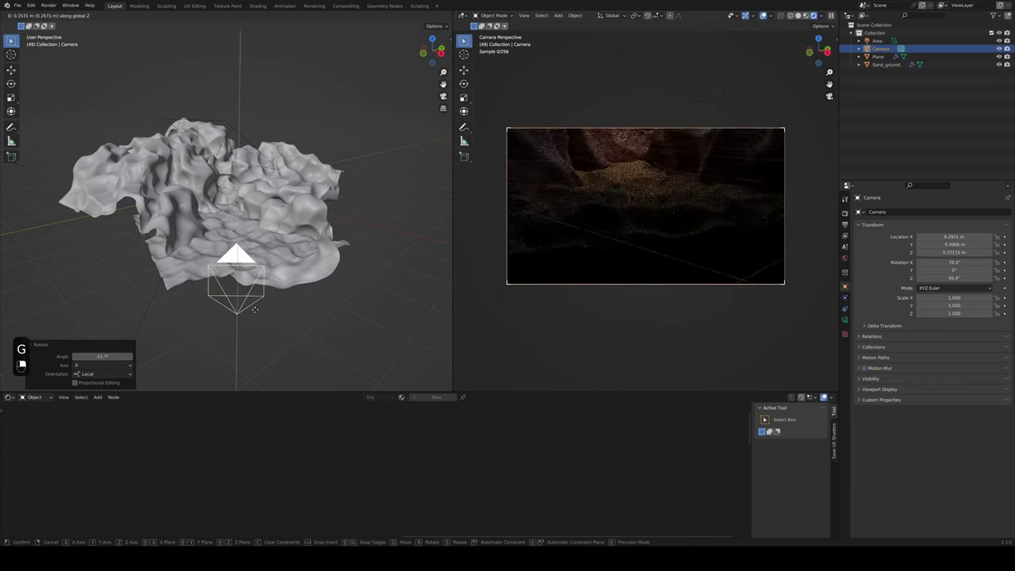
pyautogui.click(267, 295)
# Reposition the camera at about X 5.09 m, Y -6.56 m, Z 1.11 m, turned to about 36° around Z
pyautogui.press('g')
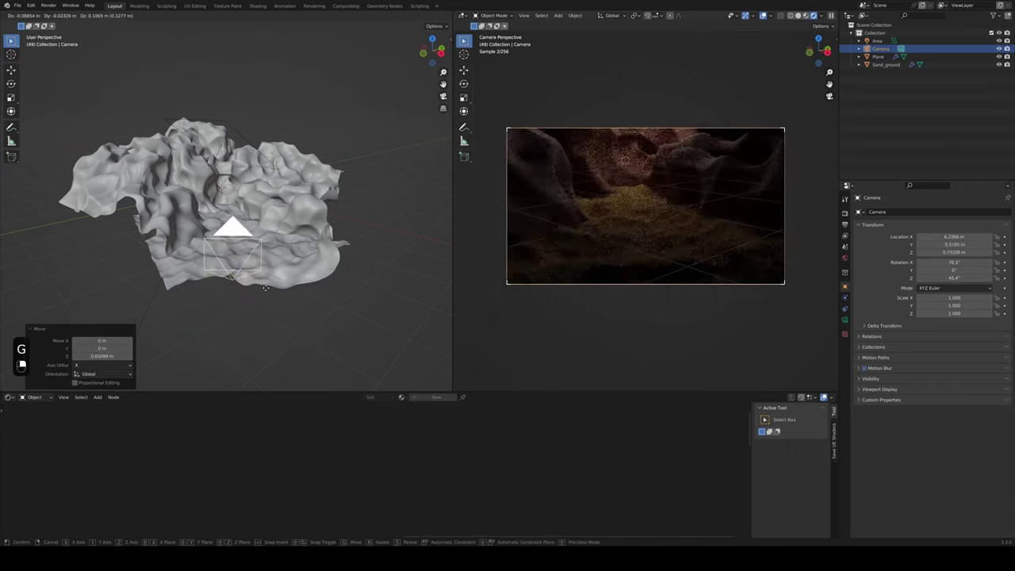
pyautogui.click(258, 268)
pyautogui.press('g')
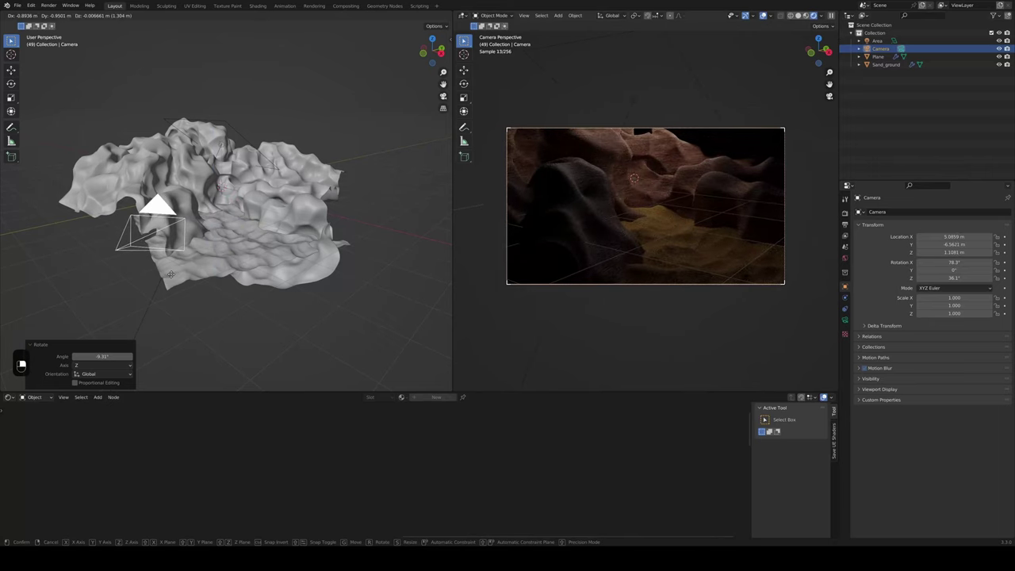
pyautogui.click(171, 275)
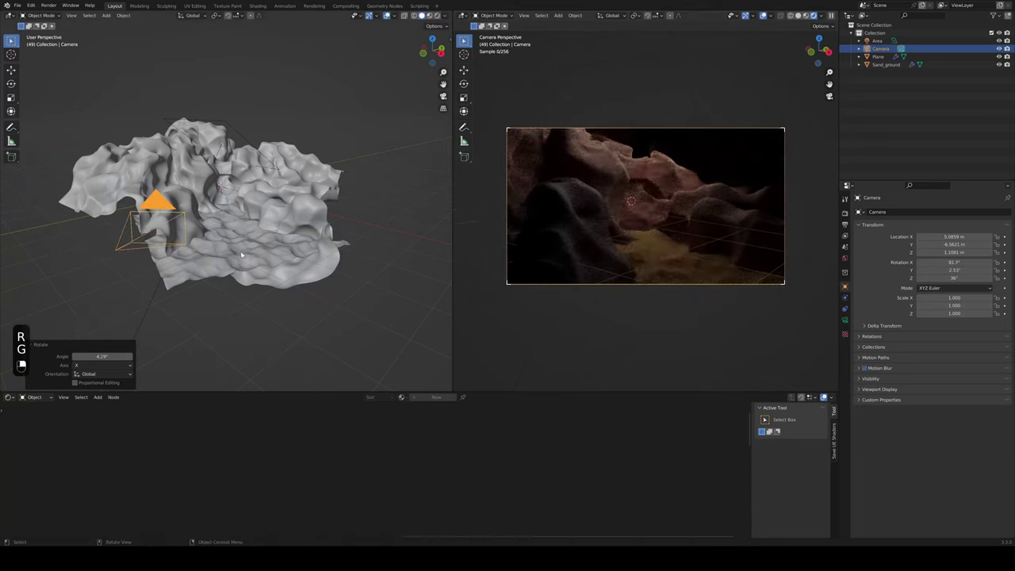
# Undo the last camera rotation, tilt it about 5.14° on its local X axis and move it to about X 5.38 m, Y -6.41 m, Z 0.77 m
pyautogui.hotkey('ctrl', 'z')
pyautogui.press('r')
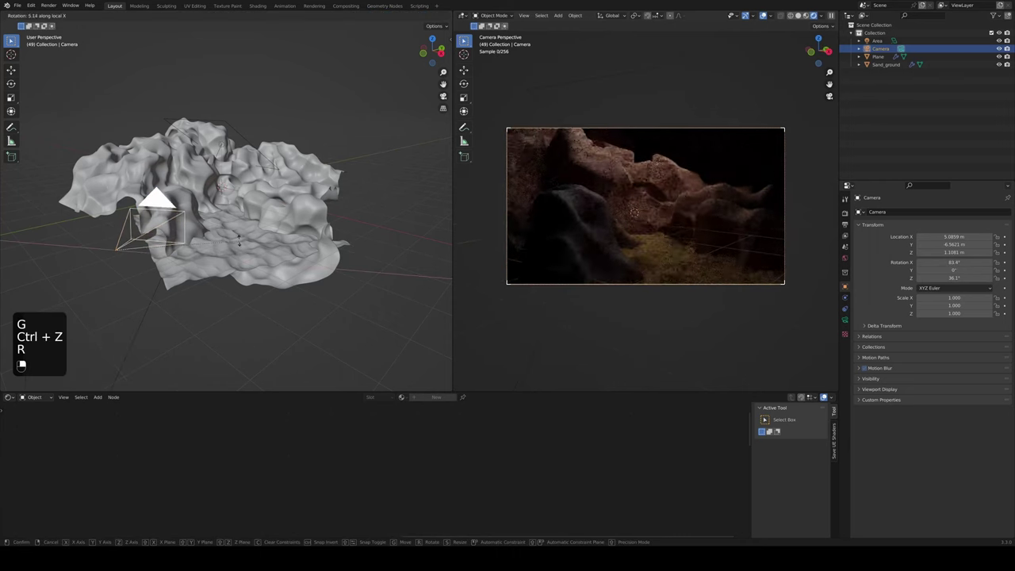
pyautogui.click(239, 243)
pyautogui.press('g')
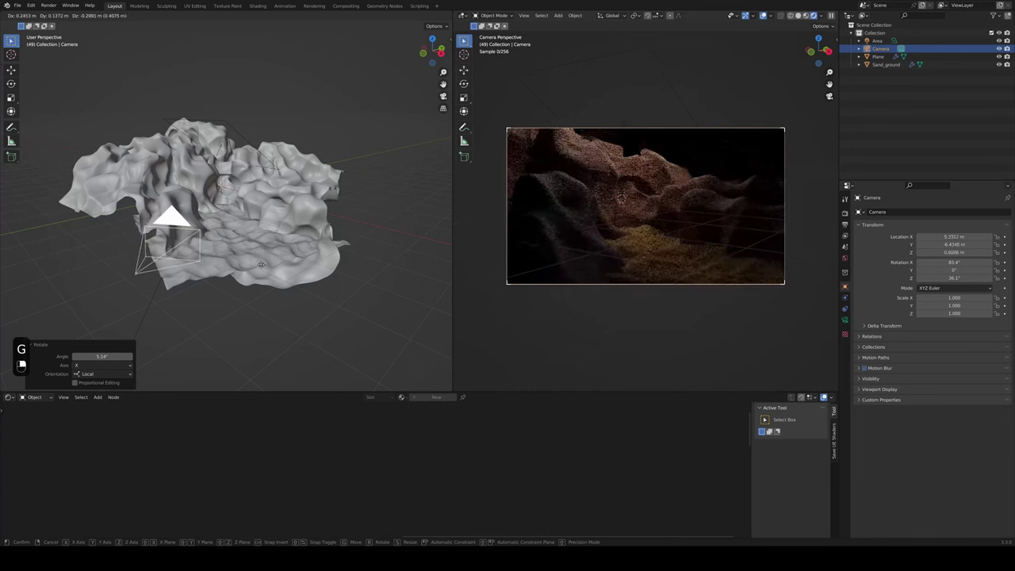
pyautogui.click(266, 268)
# Rotate the mountain plane by about -1.96° around the global Z axis
pyautogui.click(266, 268)
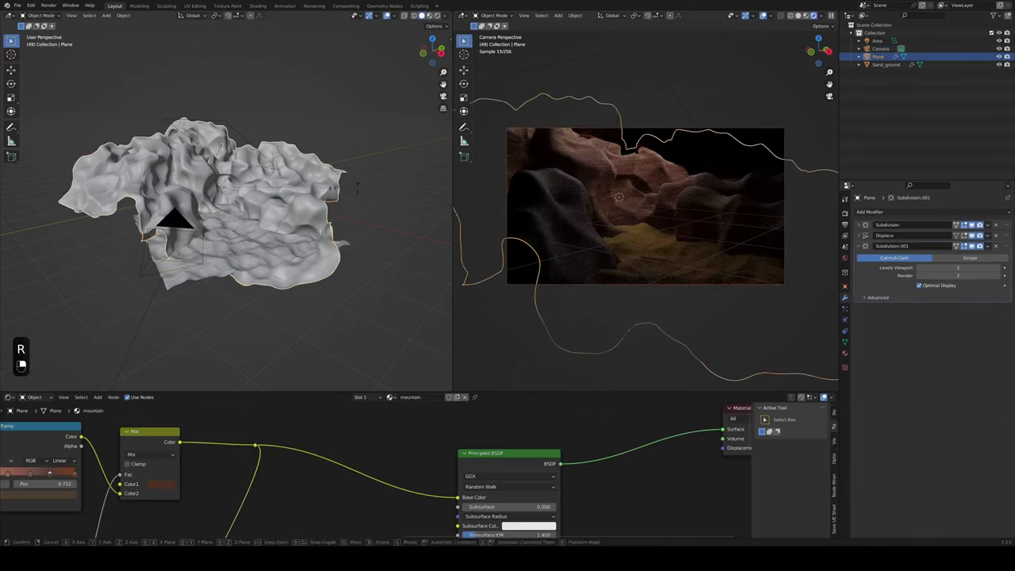
pyautogui.press('r')
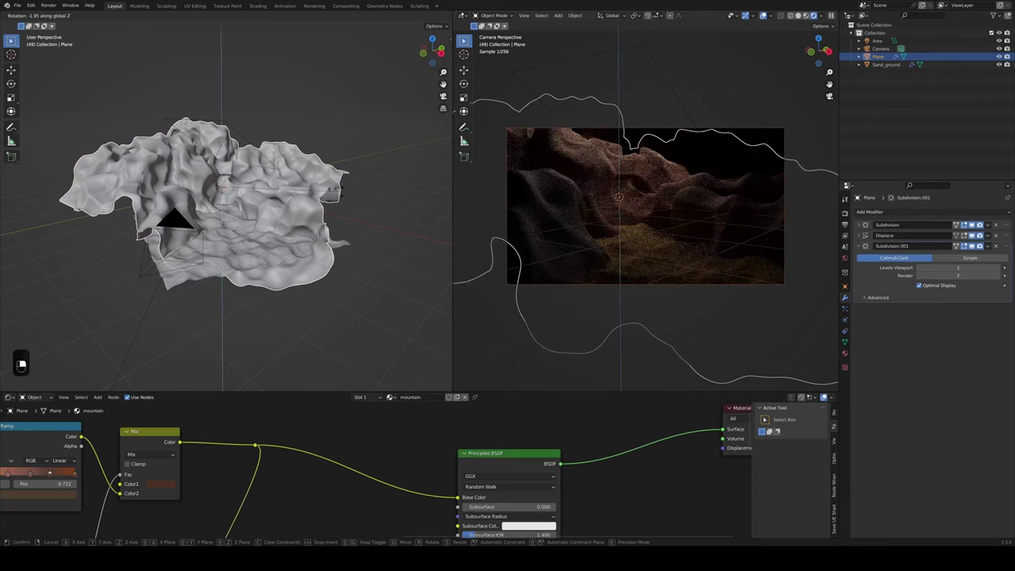
pyautogui.click(340, 190)
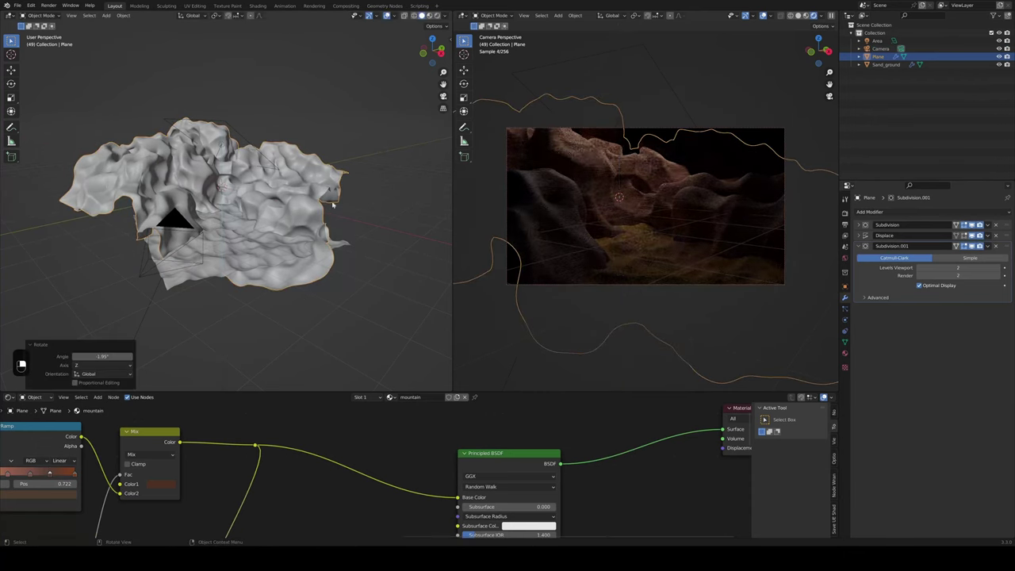
# Move the area light above the canyon to about X 0.91 m, Y 1.52 m, Z 2.92 m
pyautogui.click(260, 140)
pyautogui.press('g')
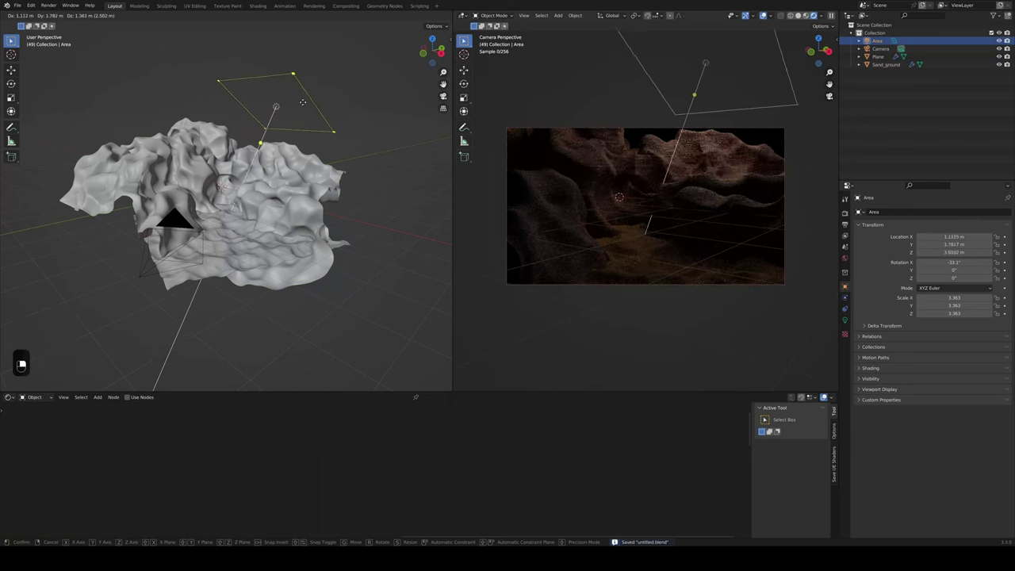
pyautogui.click(290, 111)
pyautogui.press('g')
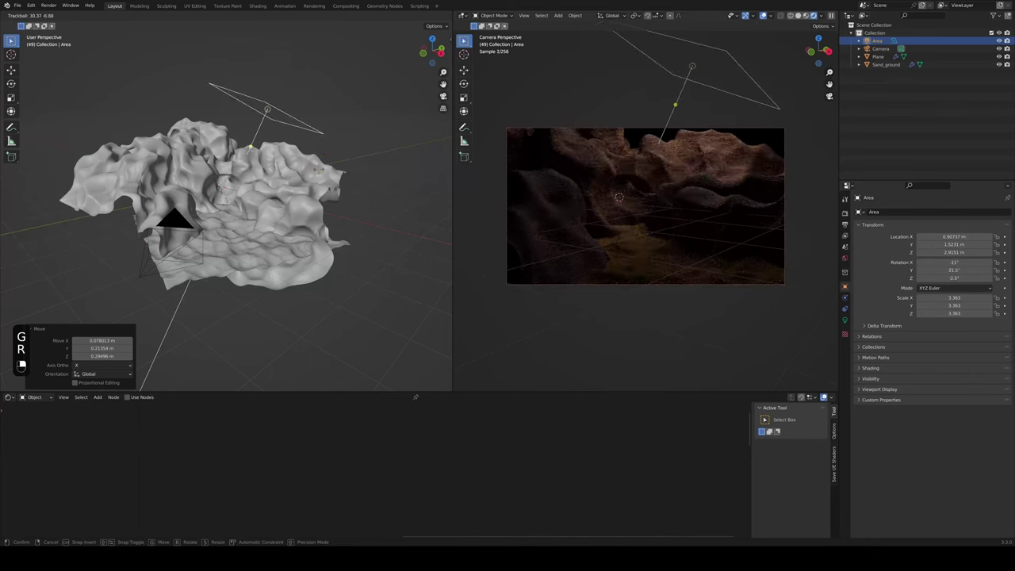
# Turn the area light to about -25°, 12.9°, 18.6°, scale it by about 1.212 and move it higher above the canyon
pyautogui.click(331, 164)
pyautogui.click(346, 176)
pyautogui.press('g')
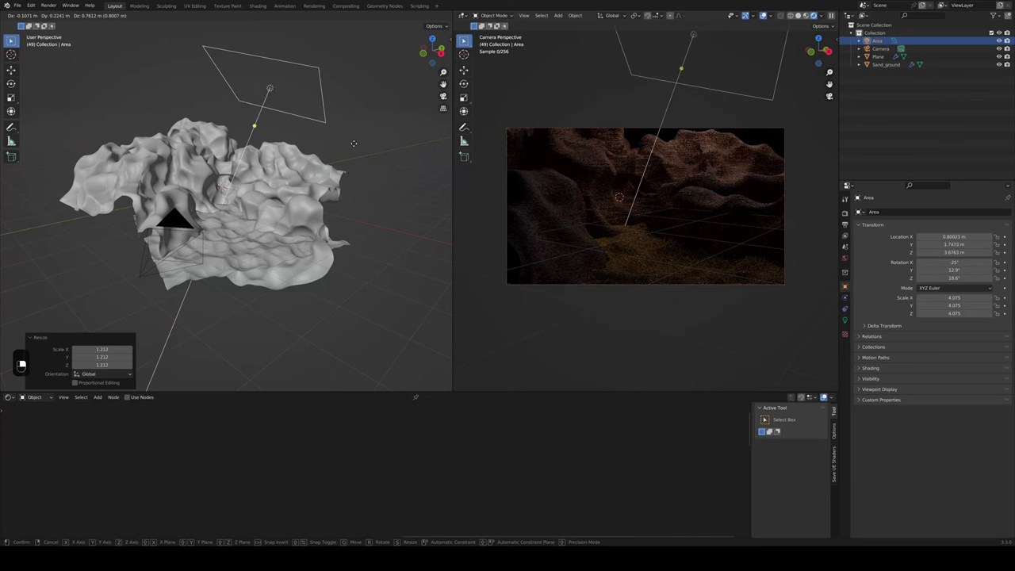
pyautogui.click(354, 168)
# Lower the camera to about Z 0.72 m and turn it to about 39.7° around Z
pyautogui.click(146, 278)
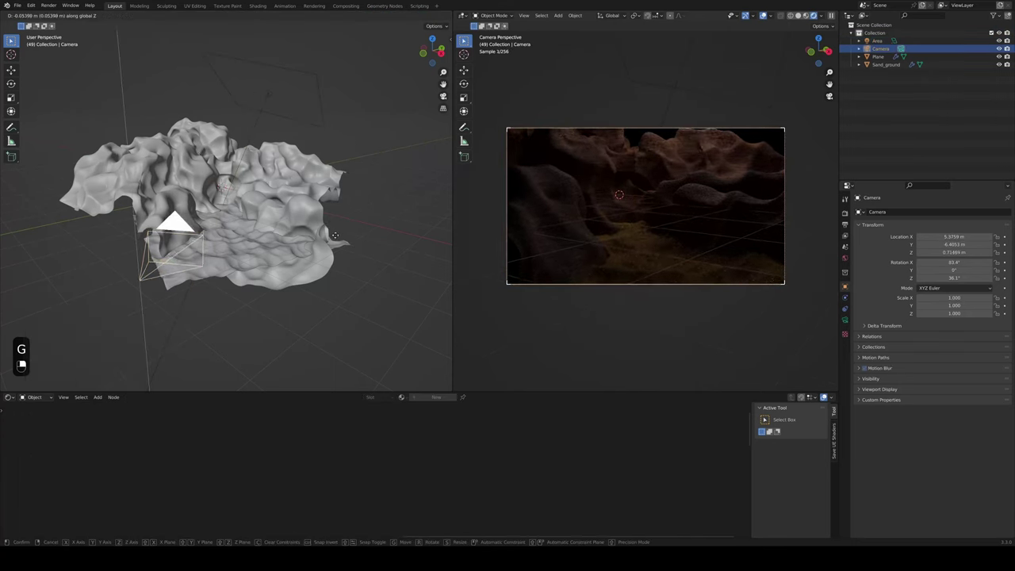
pyautogui.click(335, 237)
pyautogui.click(332, 224)
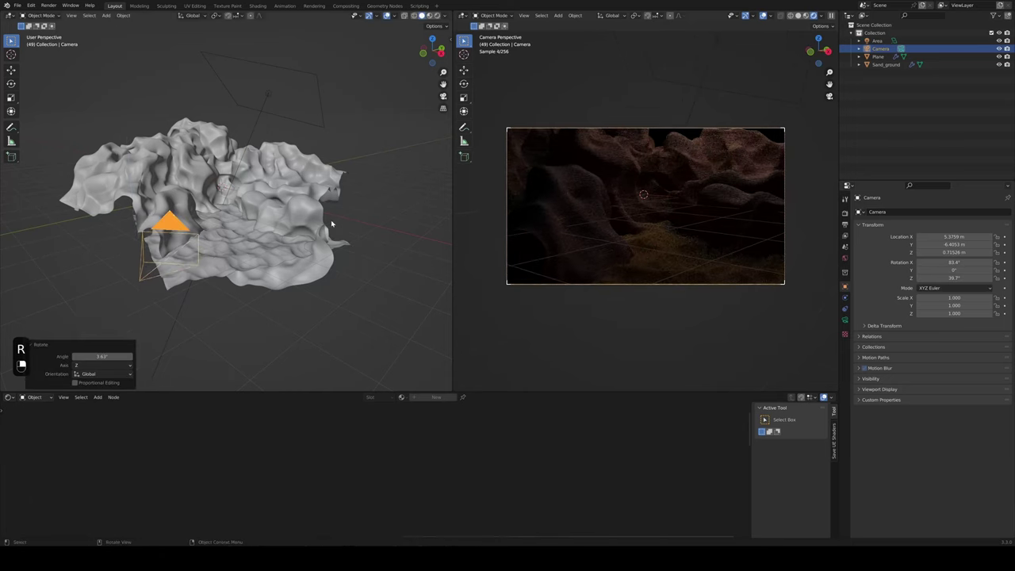
# Shift the camera to about X 5.49 m, Y -6.28 m, tilt it to about 88.9° on X and lower it to about Z 0.27 m
pyautogui.click(342, 222)
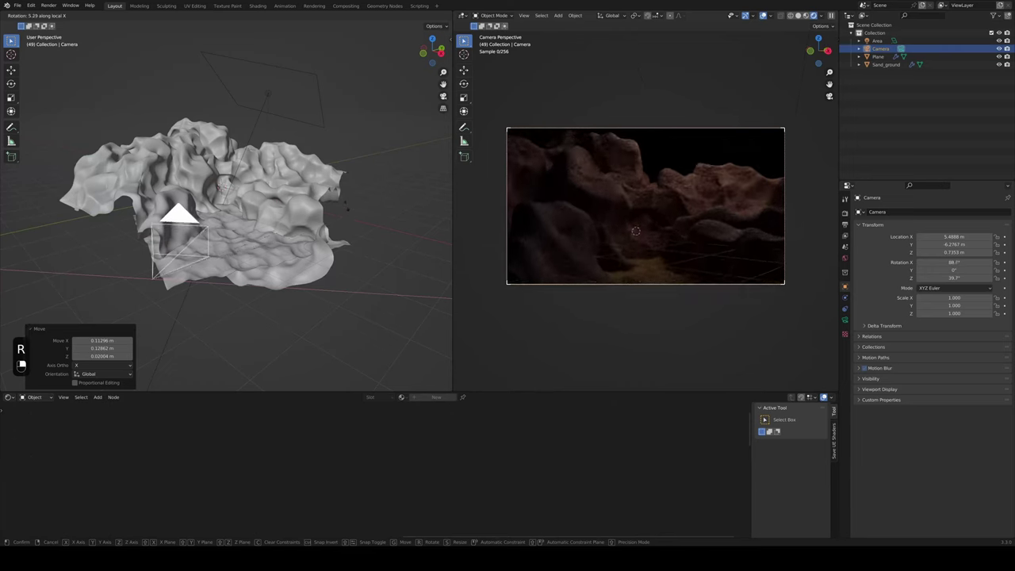
pyautogui.click(344, 214)
pyautogui.press('g')
pyautogui.press('z')
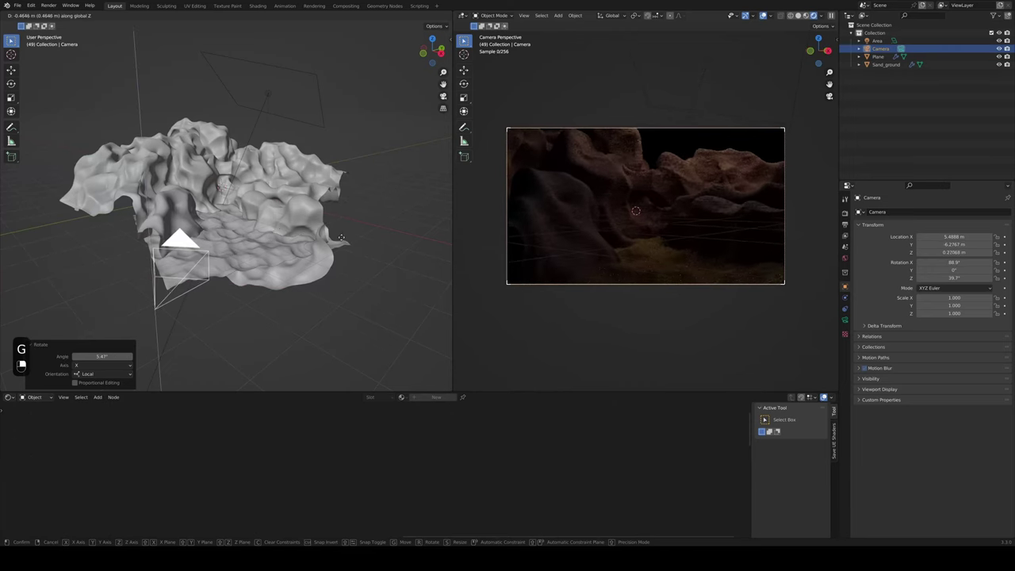
pyautogui.click(342, 238)
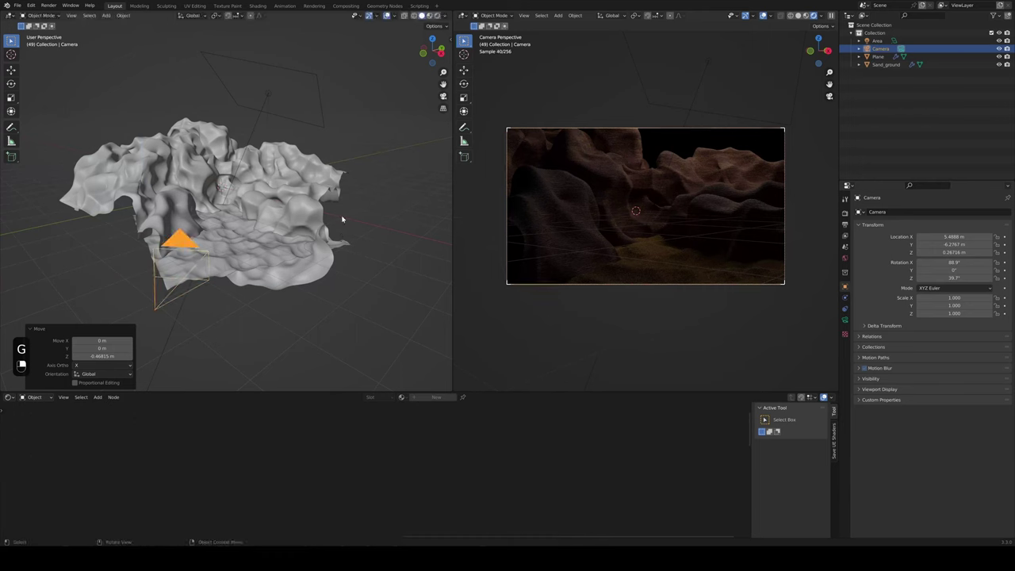
# From the top view, turn the camera to about 59° around Z and move it to about X 6.82 m, Y -4.28 m
pyautogui.click(430, 43)
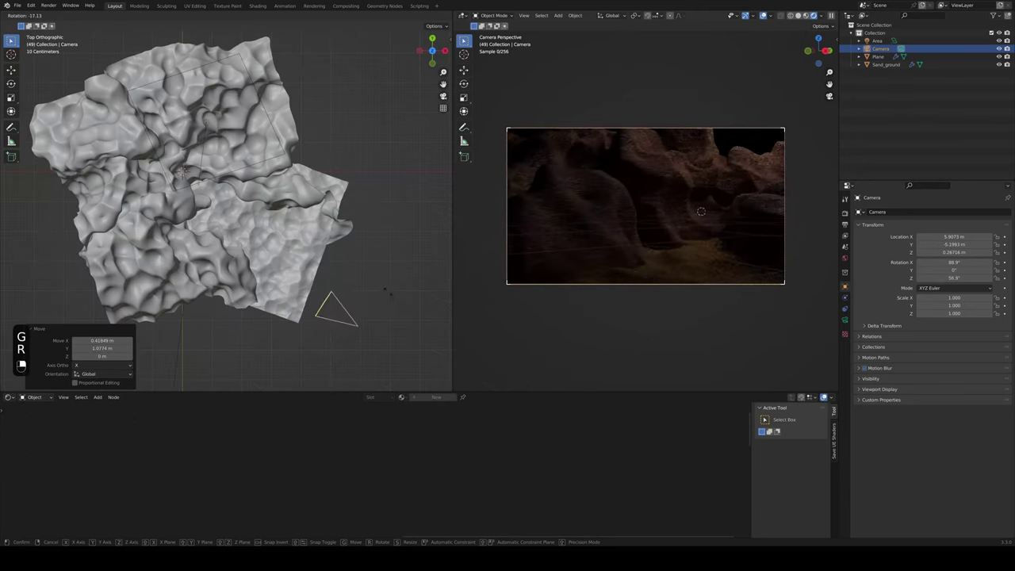
pyautogui.click(384, 304)
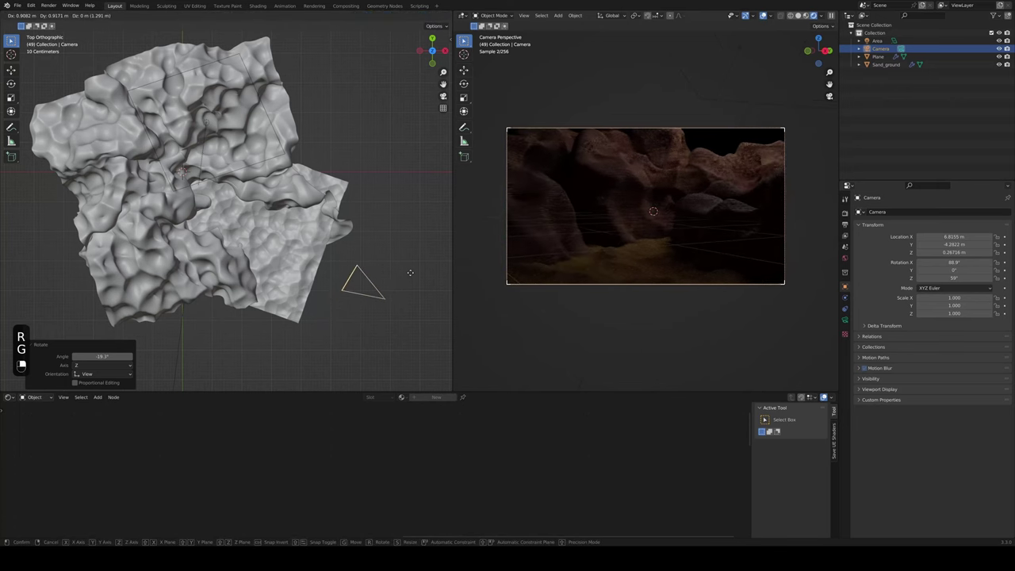
pyautogui.click(411, 275)
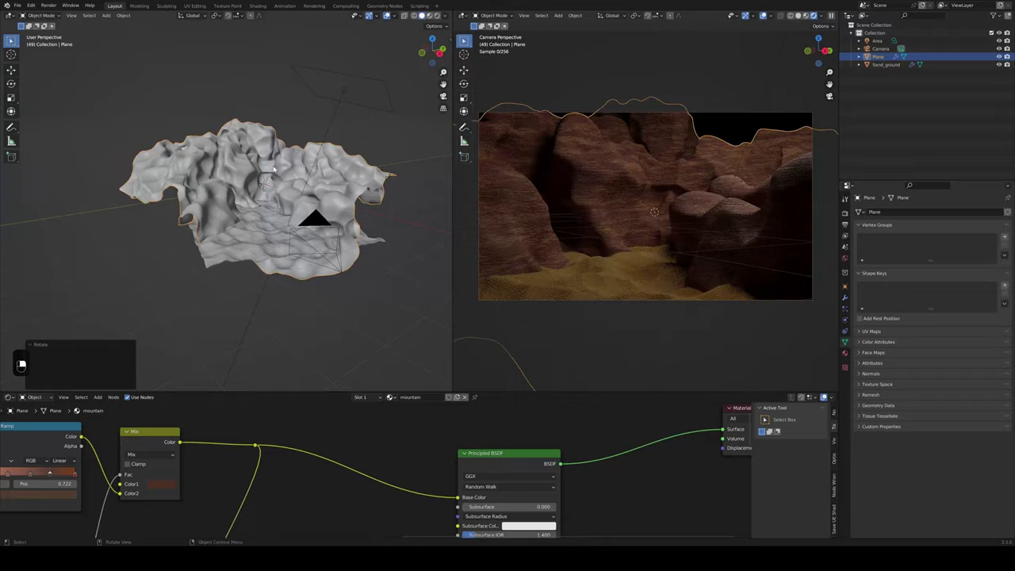
# Raise the camera about 0.85 m along Z, tilt it on its local X axis and reposition it outside the canyon mouth
pyautogui.press('g')
pyautogui.press('z')
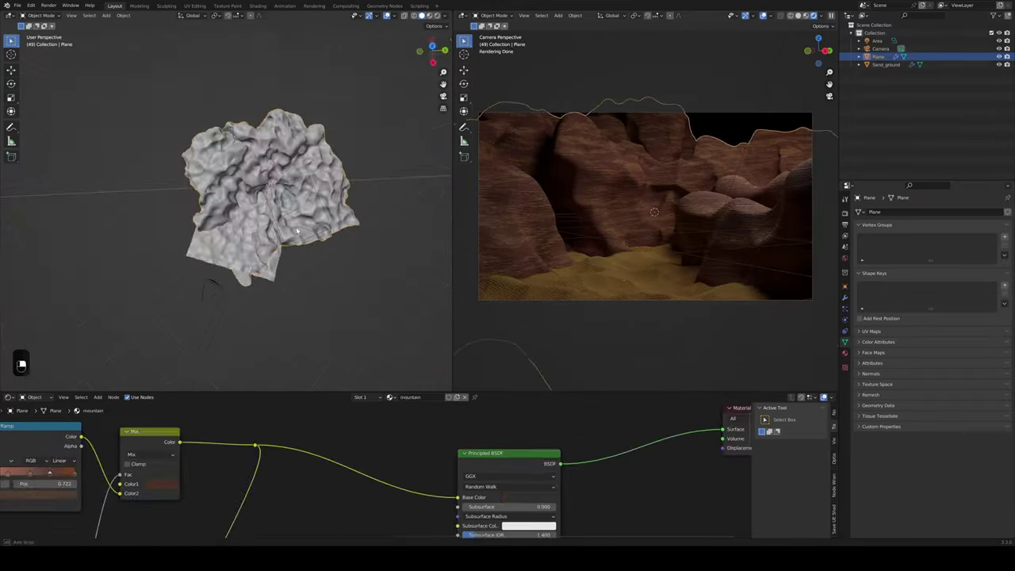
pyautogui.press('r')
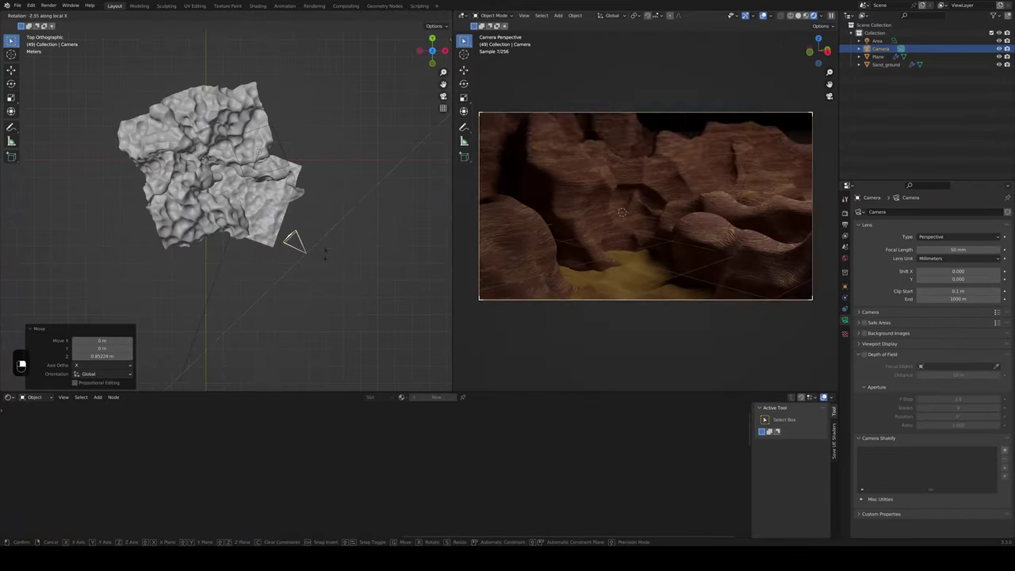
pyautogui.click(347, 246)
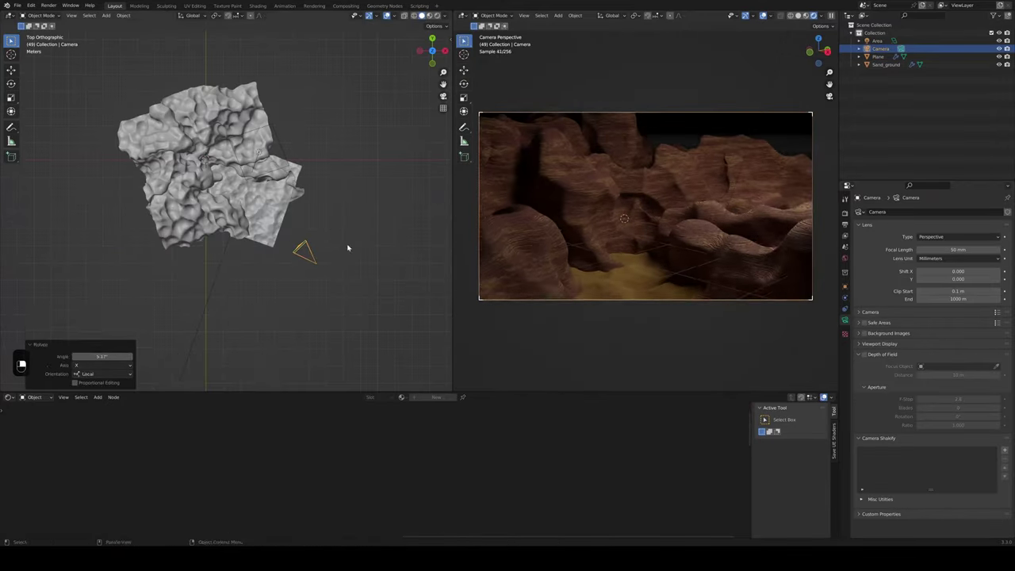
pyautogui.press('g')
pyautogui.click(342, 262)
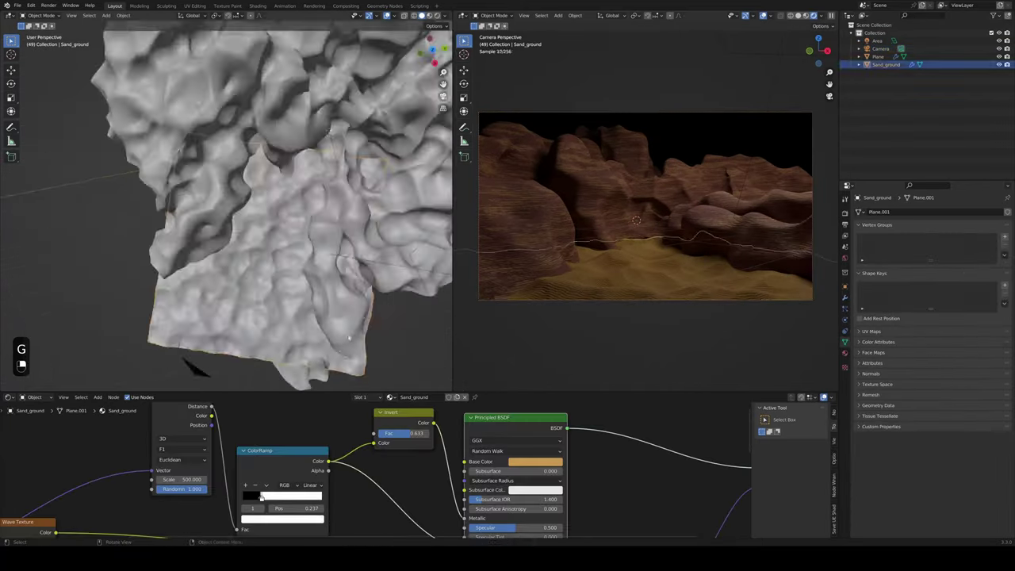
# Add a cube in the valley, flatten it along Z as a base, and model a second cube into a pyramid on top of it
pyautogui.hotkey('shift', 'a')
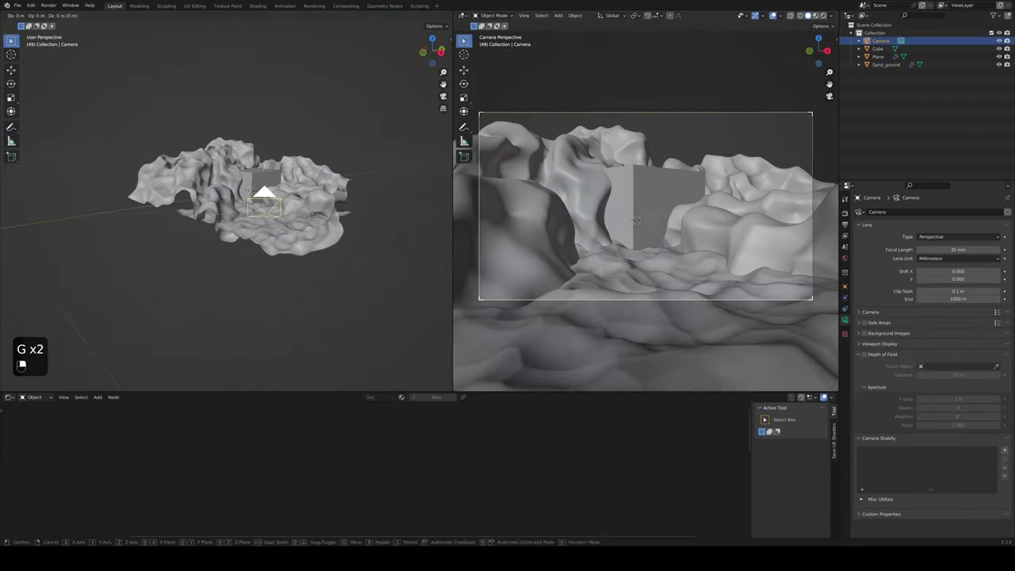
pyautogui.hotkey('ctrl', 's')
pyautogui.press('g')
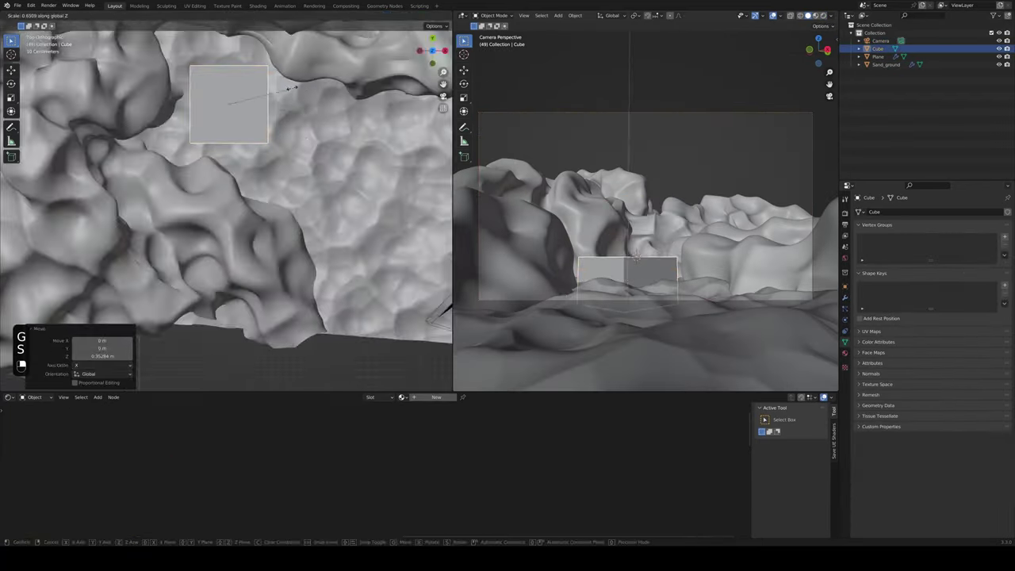
pyautogui.press('Tab')
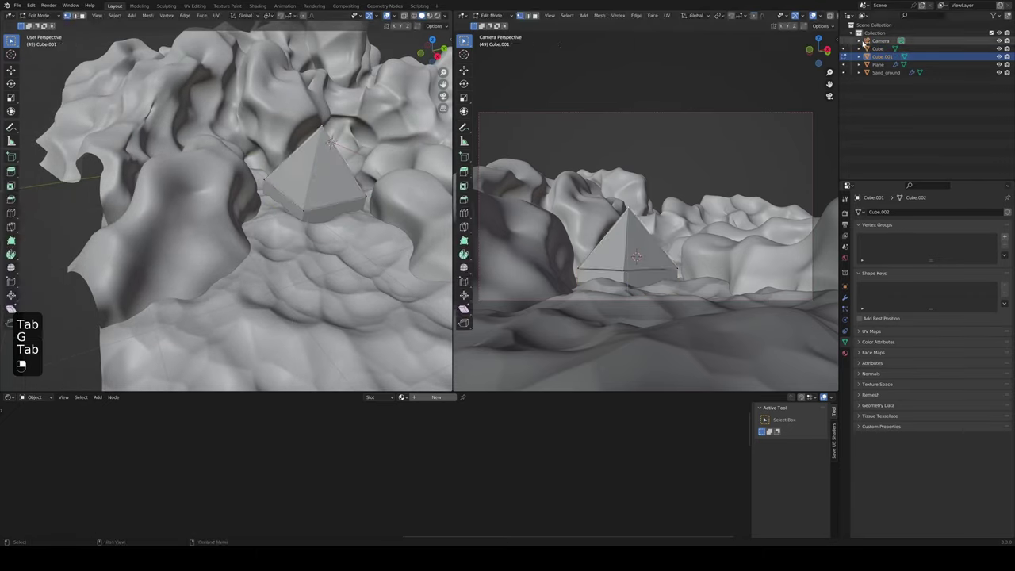
# Add a spot light, then rotate and move it high above the valley so it shines down on the pyramid
pyautogui.hotkey('shift', 'a')
pyautogui.moveTo(274, 314)
pyautogui.click(361, 332)
pyautogui.press('r')
pyautogui.press('g')
# Set the spot light's power to 300 W and its spot size to about 22.7°, and save the file
pyautogui.click(954, 266)
pyautogui.write('450')
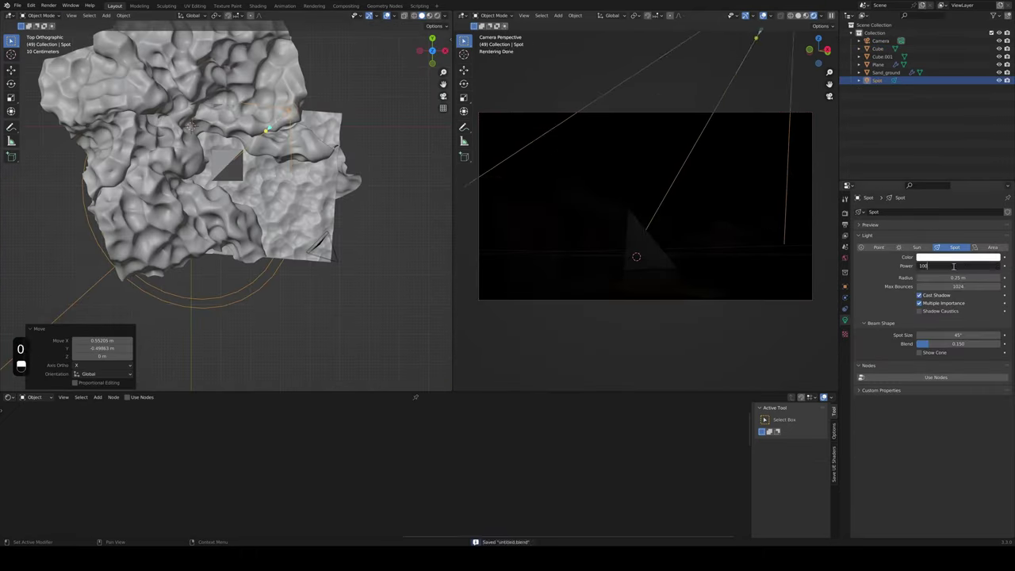
pyautogui.click(978, 268)
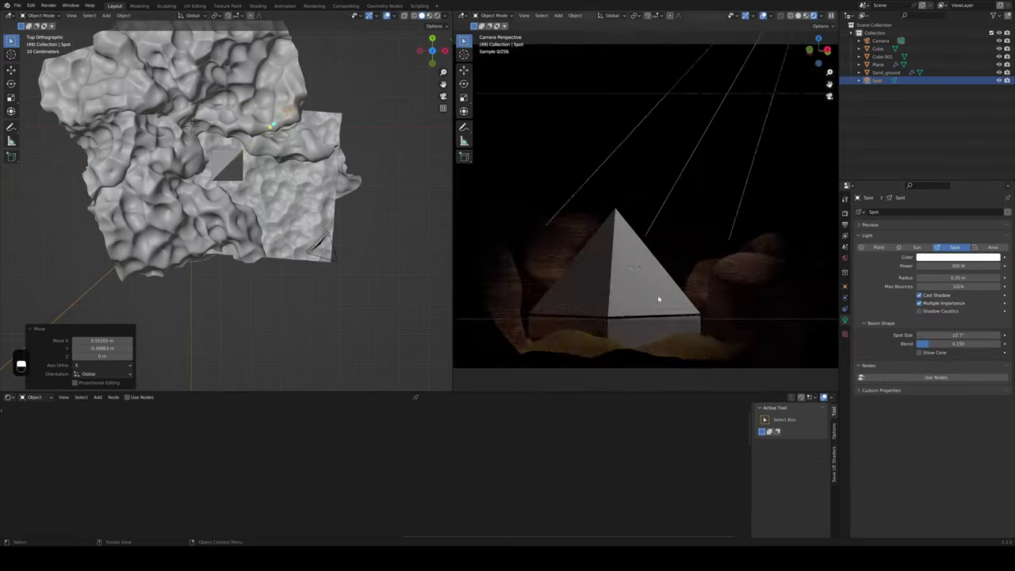
pyautogui.hotkey('ctrl', 's')
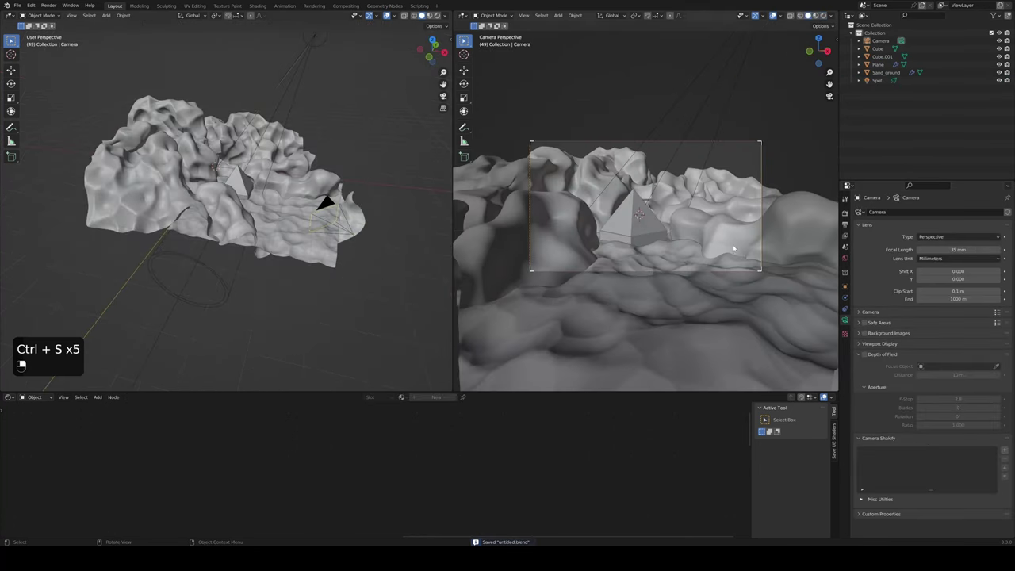
pyautogui.hotkey('ctrl', 's')
# Add a dark blue point light of 100 W and 0.5 m radius behind the rock beside the pyramid, raise it along Z and save the file
pyautogui.hotkey('shift', 'a')
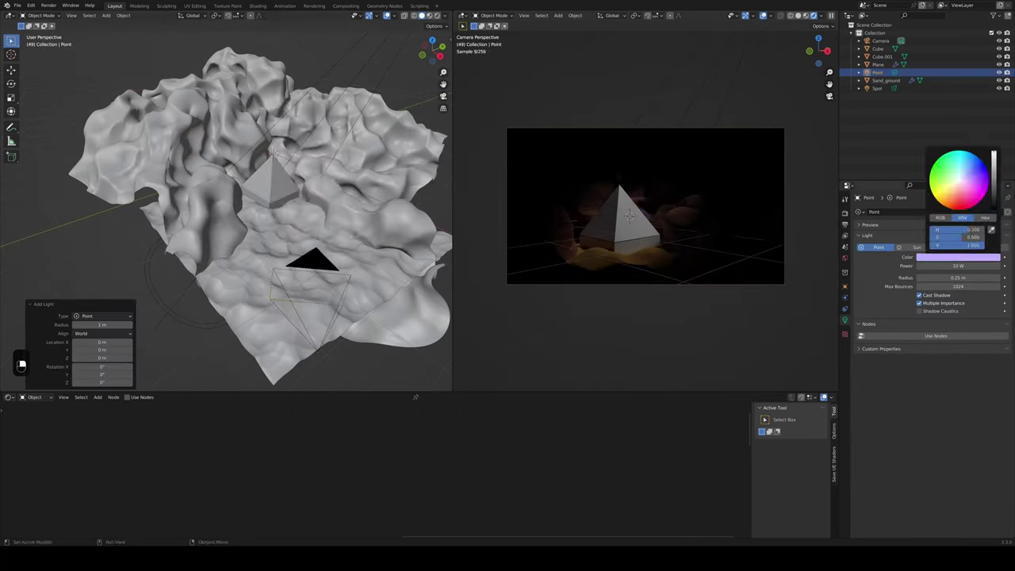
pyautogui.press('g')
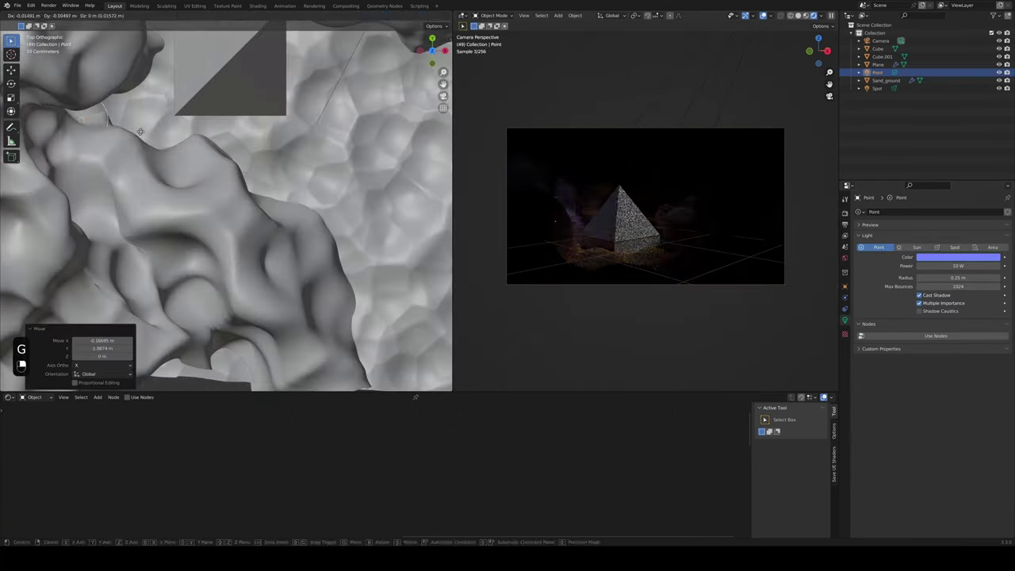
pyautogui.click(959, 257)
pyautogui.press('g')
pyautogui.press('z')
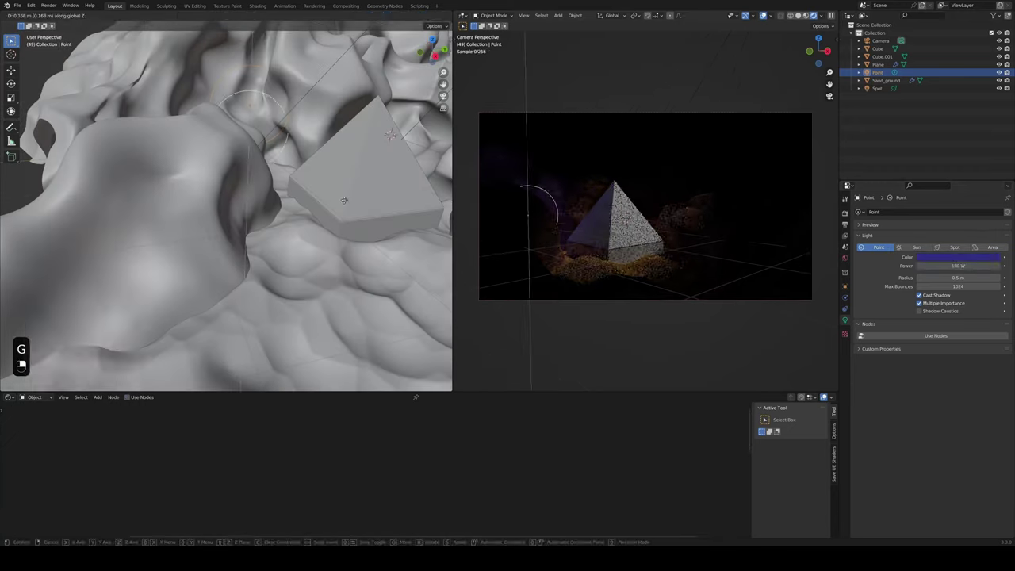
pyautogui.hotkey('ctrl', 's')
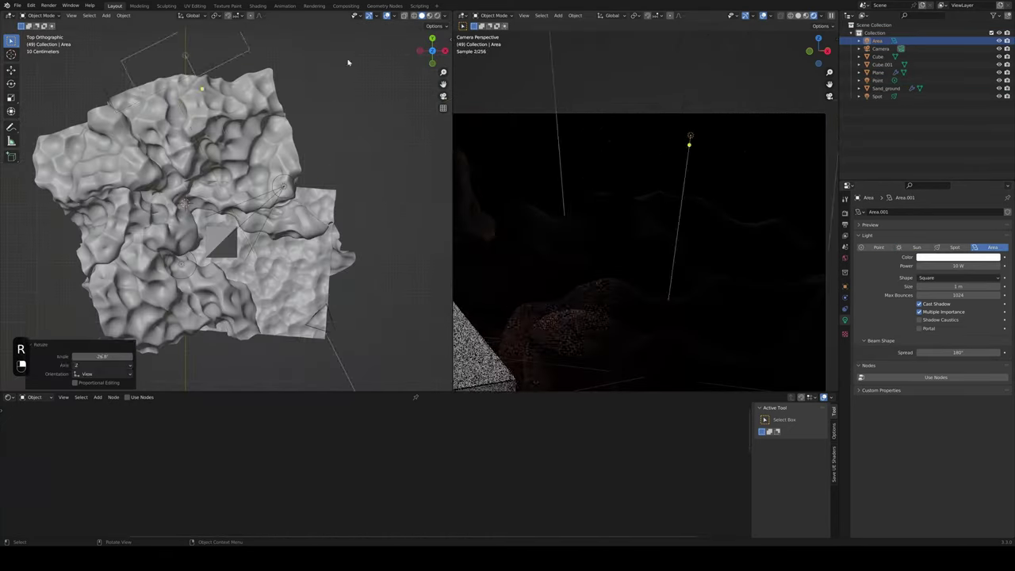
# Place additional area lights around the canyon, set the last one to about 16.9 W, and save the file
pyautogui.hotkey('ctrl', 's')
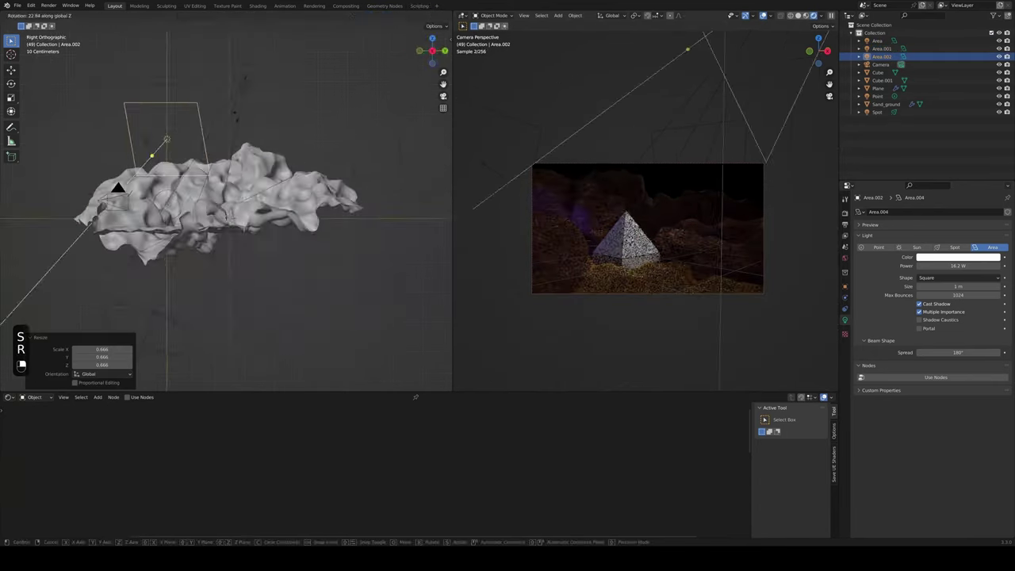
pyautogui.hotkey('ctrl', 's')
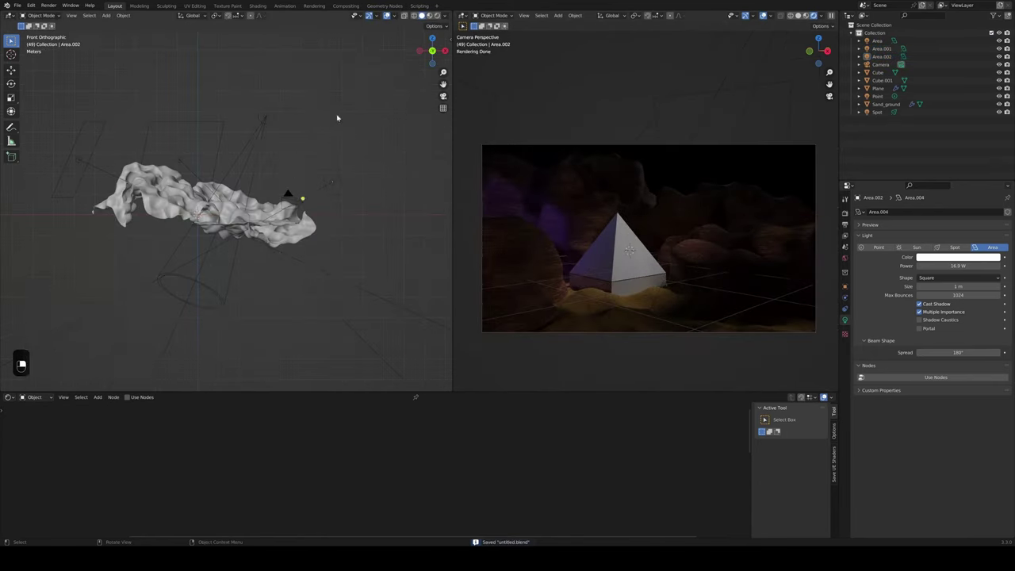
# Isolate a subdivided plane to cut random holes at a 0.5 ratio, and aim a duplicate of the spot light through it toward the scene
pyautogui.press('/')
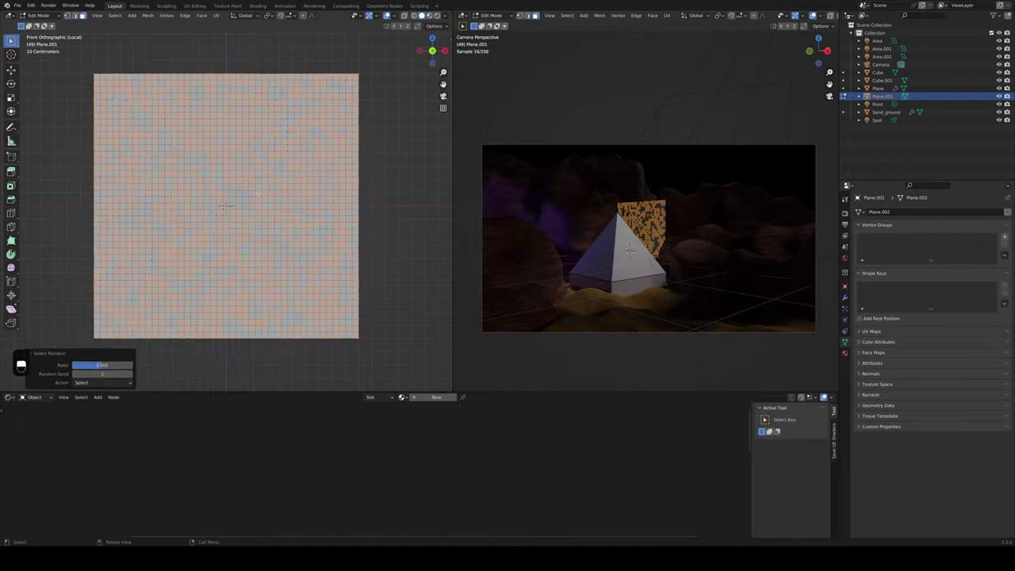
pyautogui.hotkey('shift', 'd')
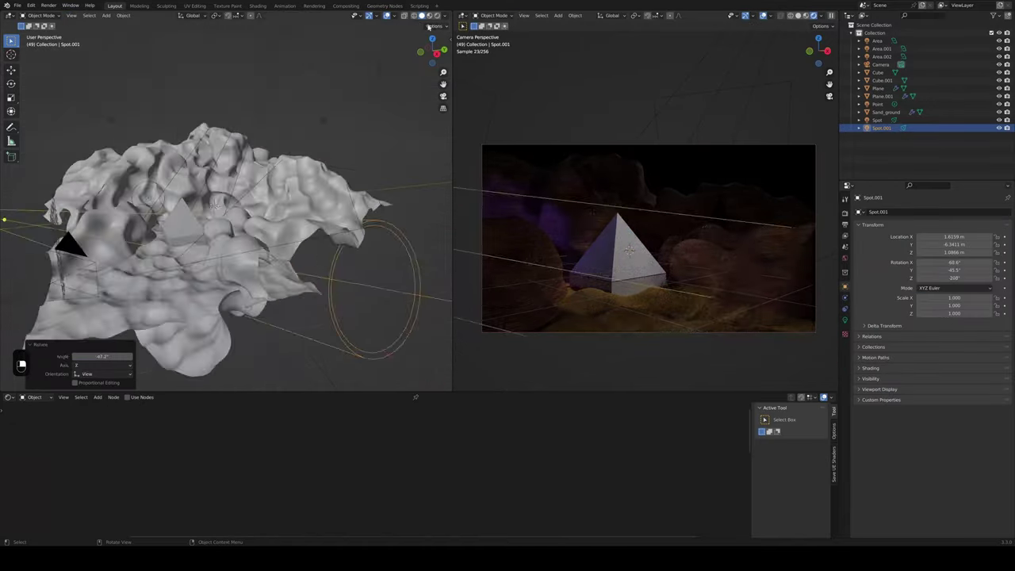
pyautogui.press('r')
pyautogui.press('g')
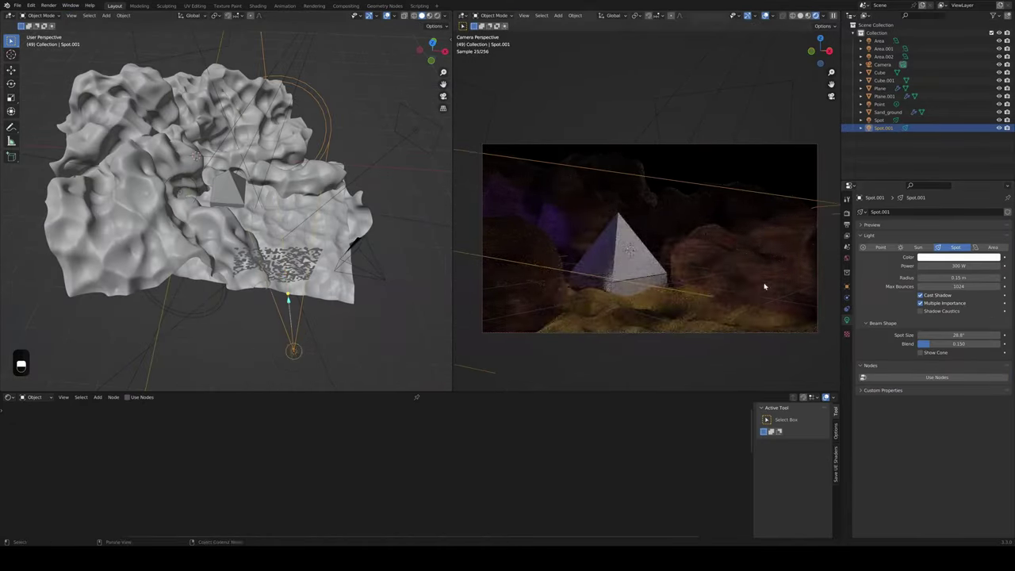
# Replace the plane's random holes with evenly spaced parallel strips, stand it upright in front of the duplicated spot light, and save the file
pyautogui.hotkey('ctrl', 'z')
pyautogui.hotkey('ctrl', 't')
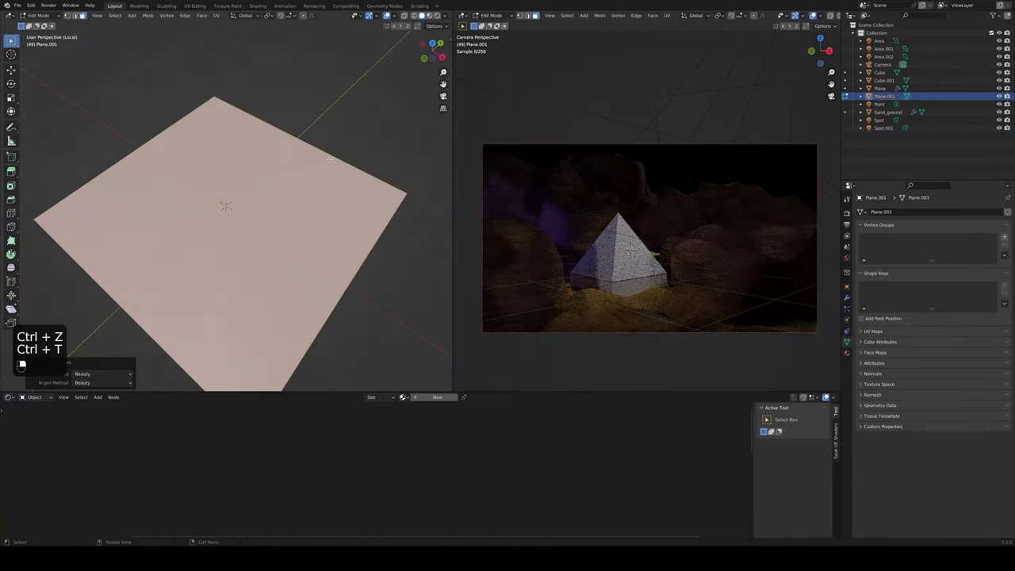
pyautogui.click(115, 15)
pyautogui.click(170, 87)
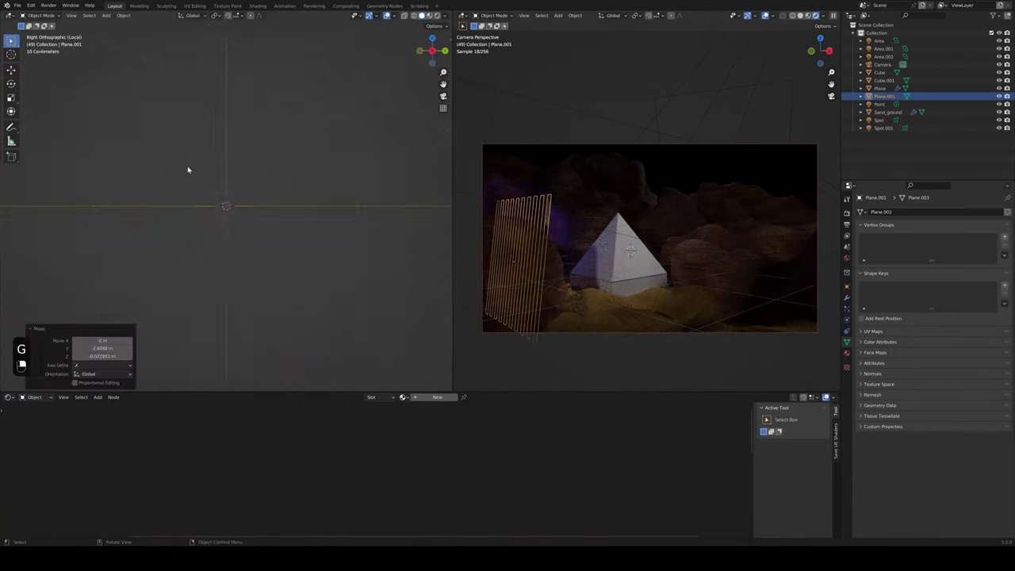
pyautogui.hotkey('ctrl', 's')
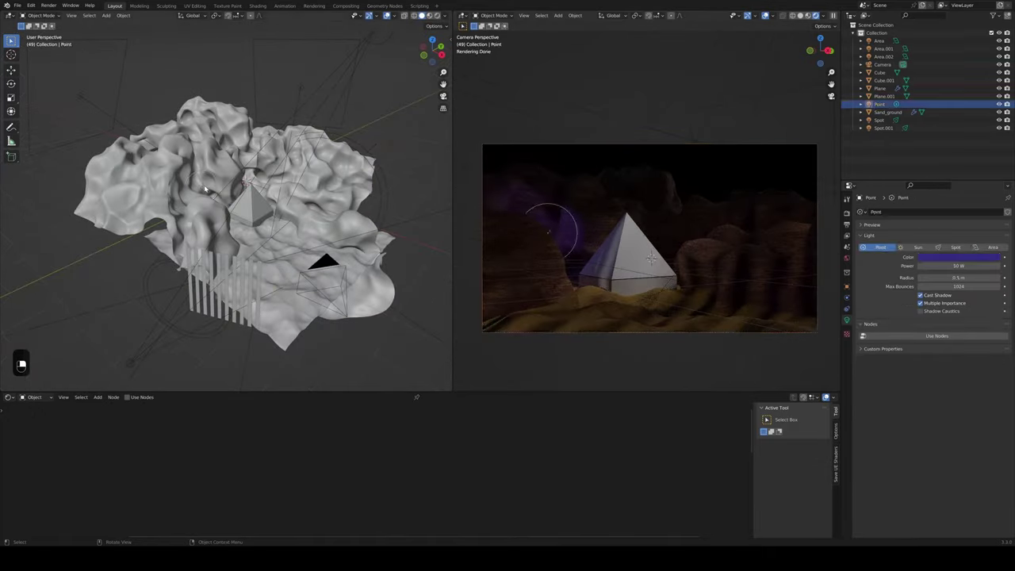
# Rotate area light Area.002 by about 71.5° and move it along Y on the camera side of the canyon
pyautogui.press('g')
pyautogui.hotkey('ctrl', 'z')
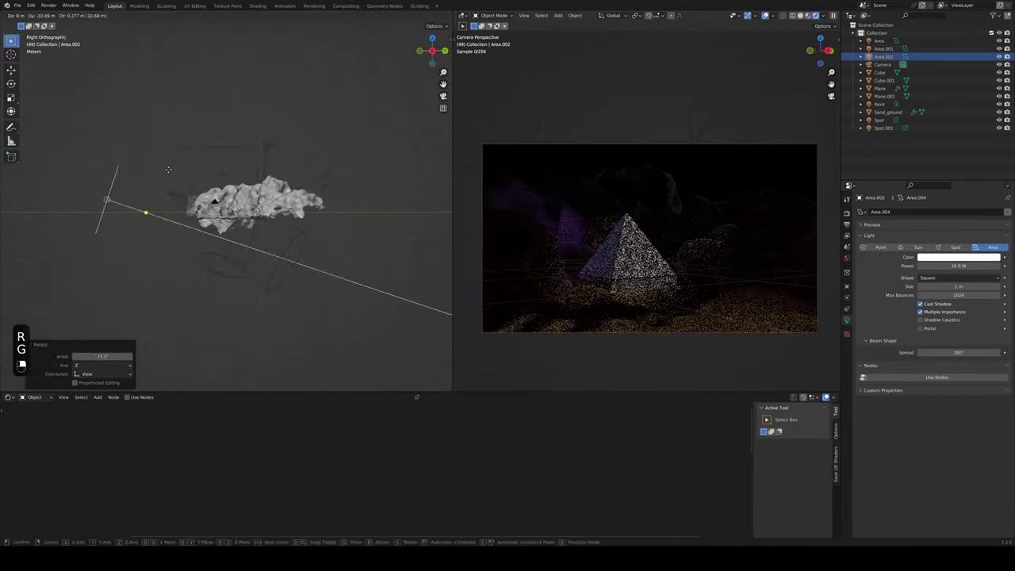
pyautogui.press('Tab')
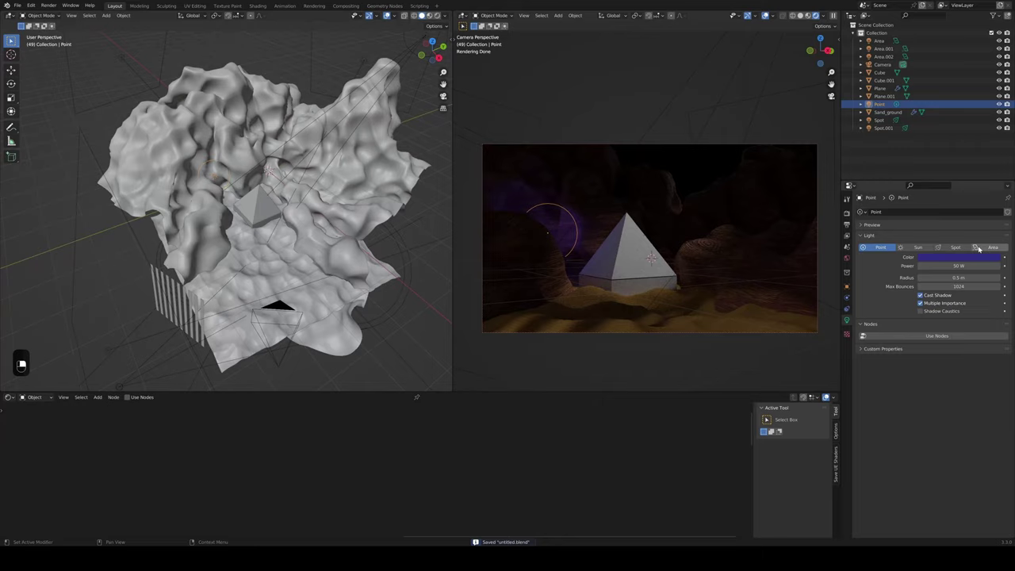
# Move and rotate the original spot light toward the pyramid with a 0.3 m radius and about 14.2° spot size, and save the file
pyautogui.press('g')
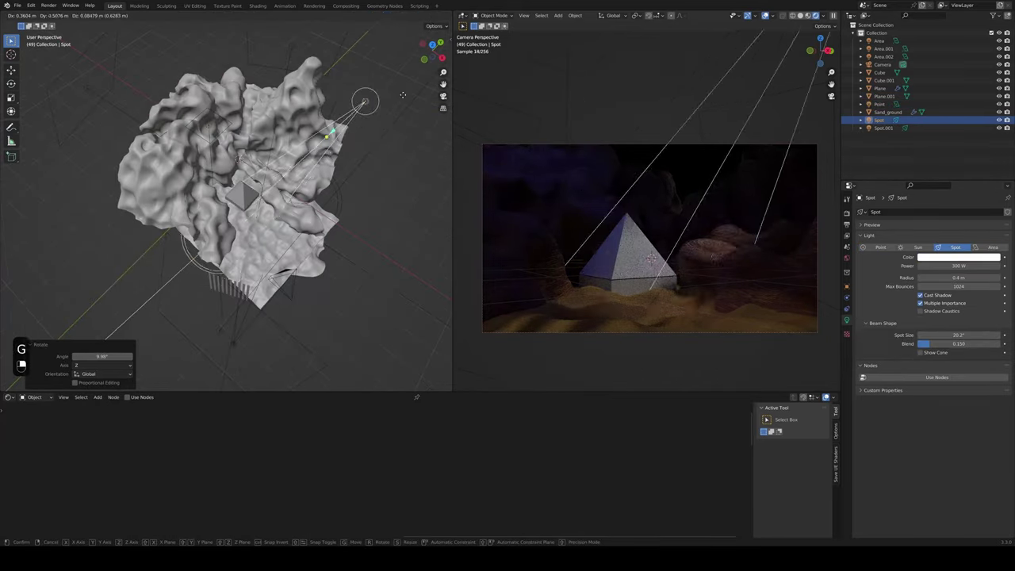
pyautogui.press('s')
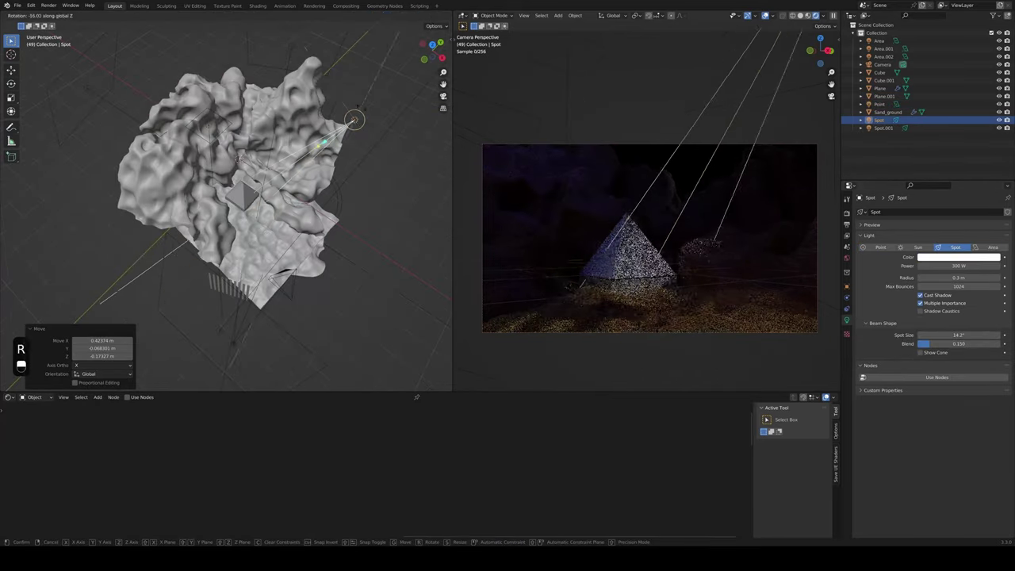
pyautogui.hotkey('ctrl', 's')
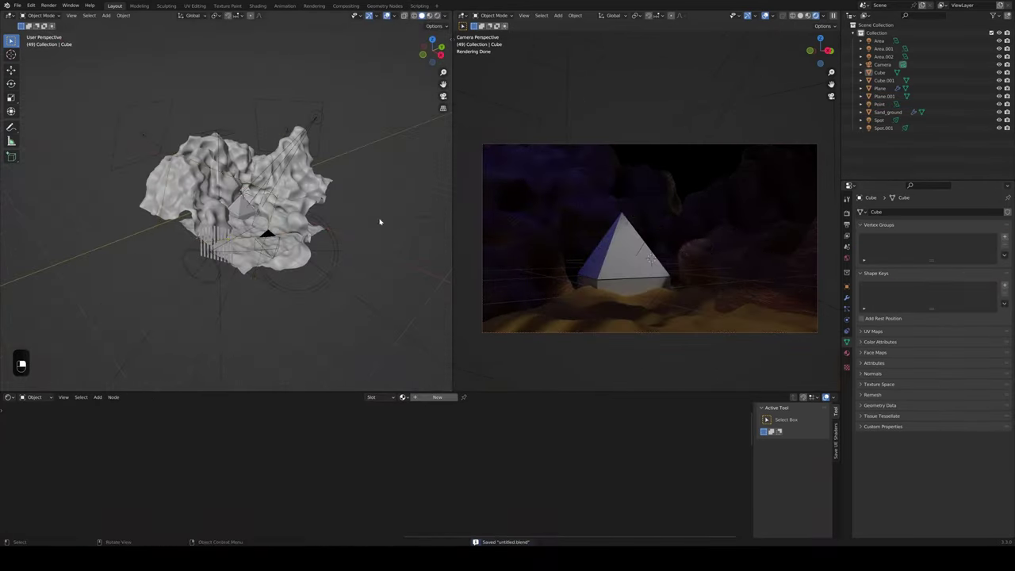
# Turn Area.002 into a white 200 W point light, place duplicates of it among the rocks around the pyramid, and save the file
pyautogui.hotkey('ctrl', 'z')
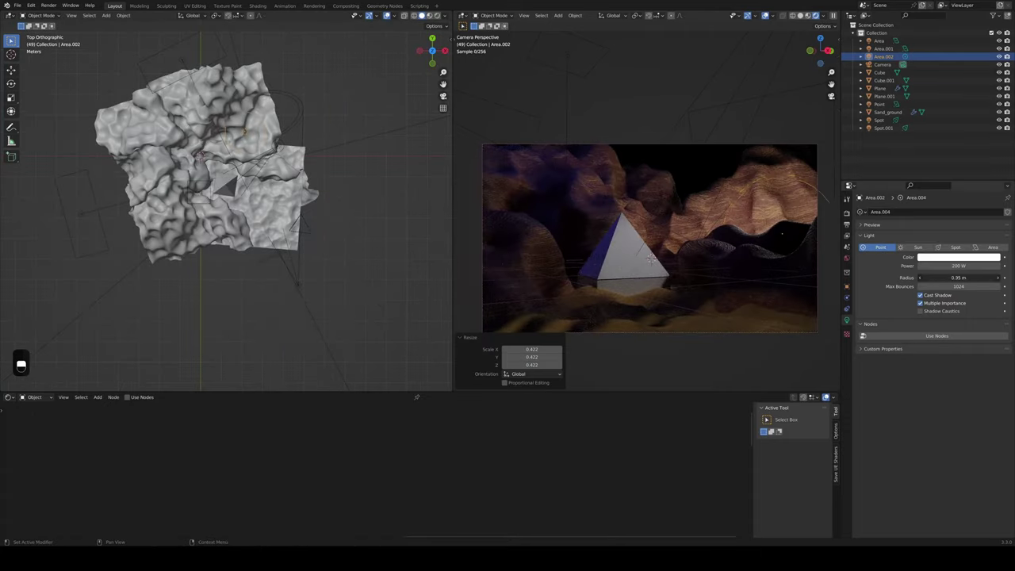
pyautogui.hotkey('shift', 'd')
pyautogui.click(582, 246)
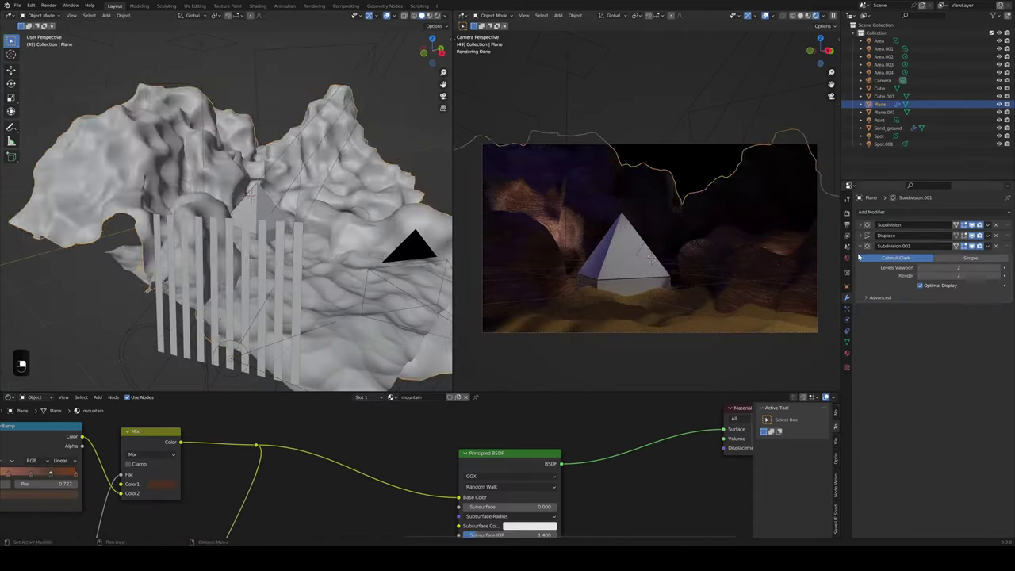
pyautogui.hotkey('ctrl', 's')
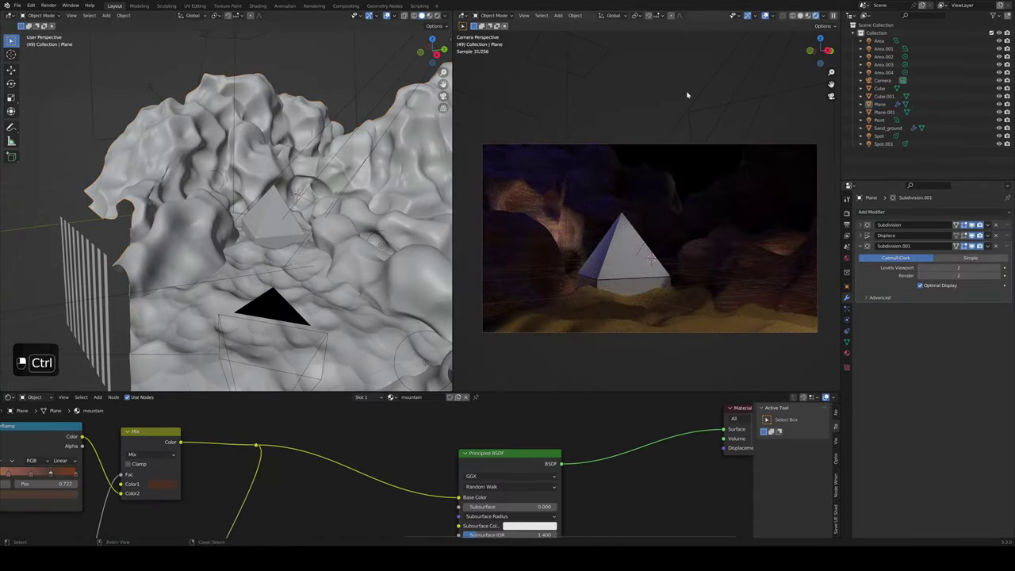
# Lower the 20 W point light Area.004 and shift it beside the rocks, and give Area.003 a pale orange 5 W light
pyautogui.hotkey('ctrl', 'z')
pyautogui.press('g')
pyautogui.press('g')
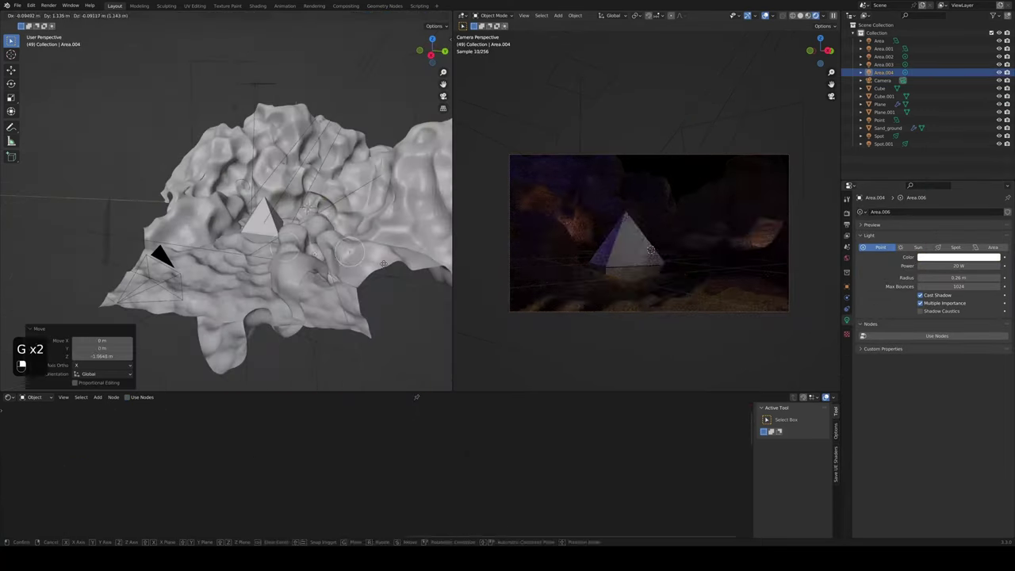
pyautogui.hotkey('ctrl', 's')
pyautogui.press('x')
pyautogui.hotkey('ctrl', 'z')
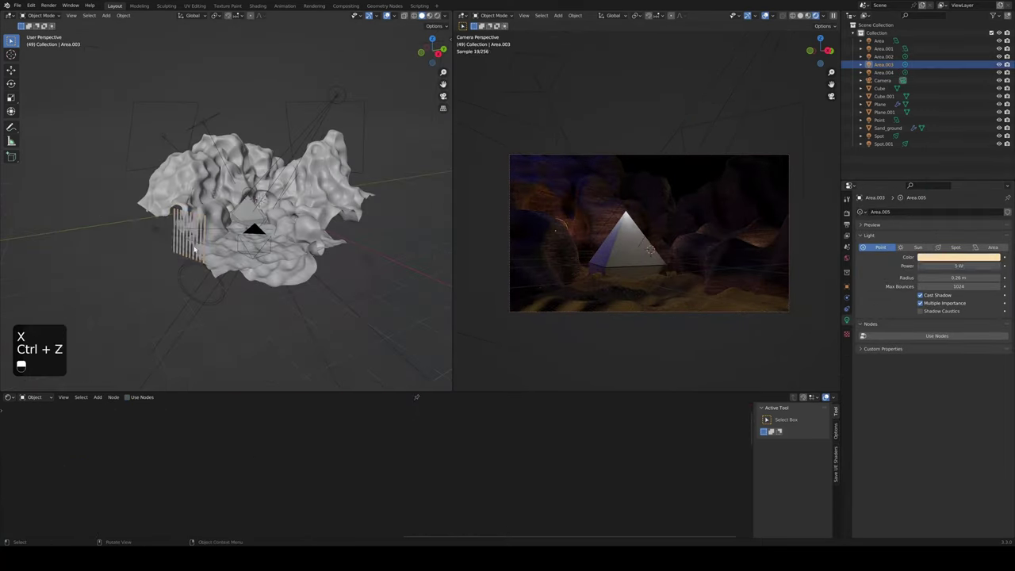
# Try a duplicate of the canyon mesh behind the scene, delete it together with the first area light, and save the file
pyautogui.hotkey('shift', 'd')
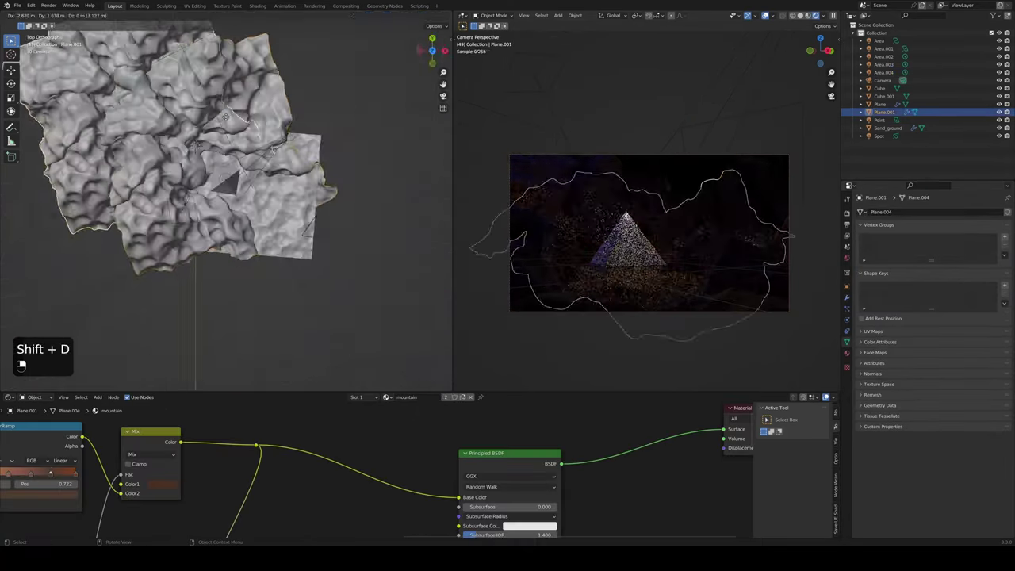
pyautogui.press('g')
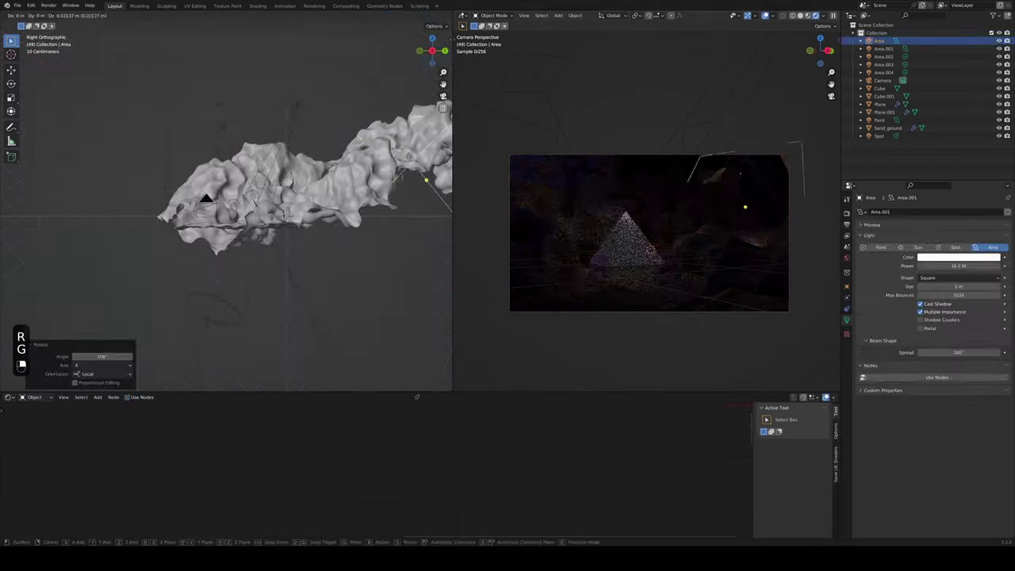
pyautogui.press('x')
pyautogui.hotkey('ctrl', 's')
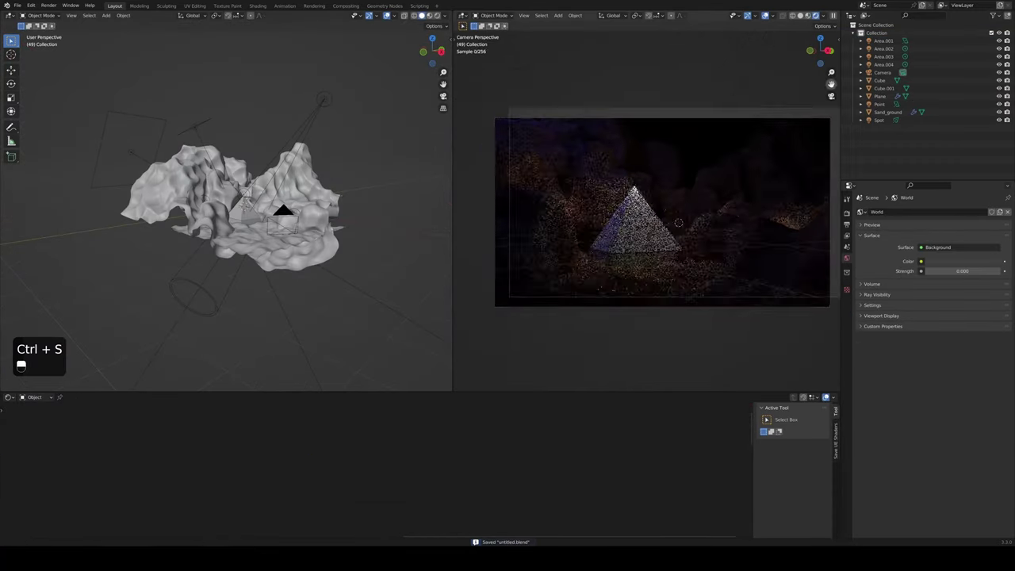
# Change the blue point light to a 113.9 W square area light, scale it about 2.08 times, place it over the canyon's back, and save
pyautogui.click(200, 125)
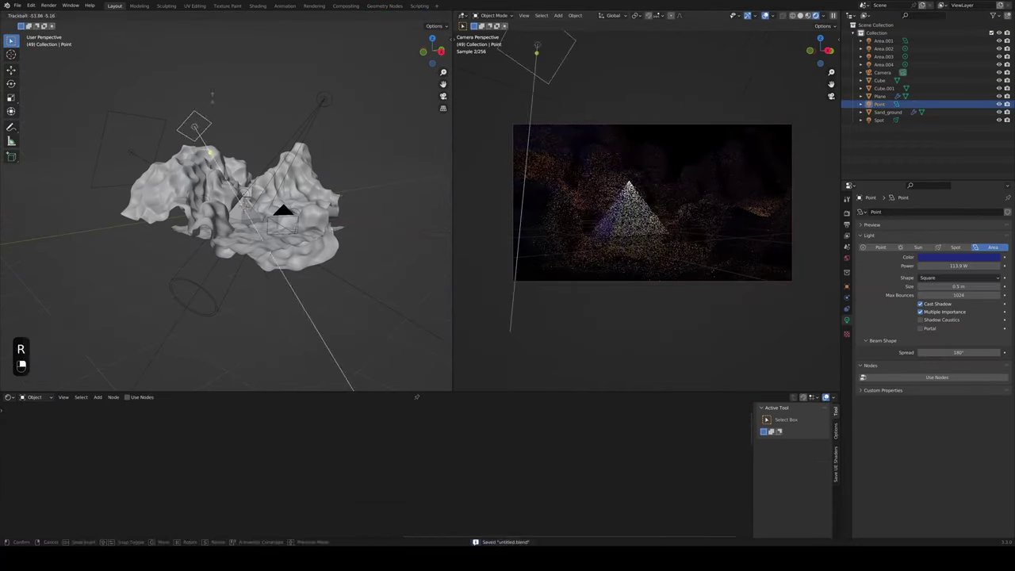
pyautogui.press('g')
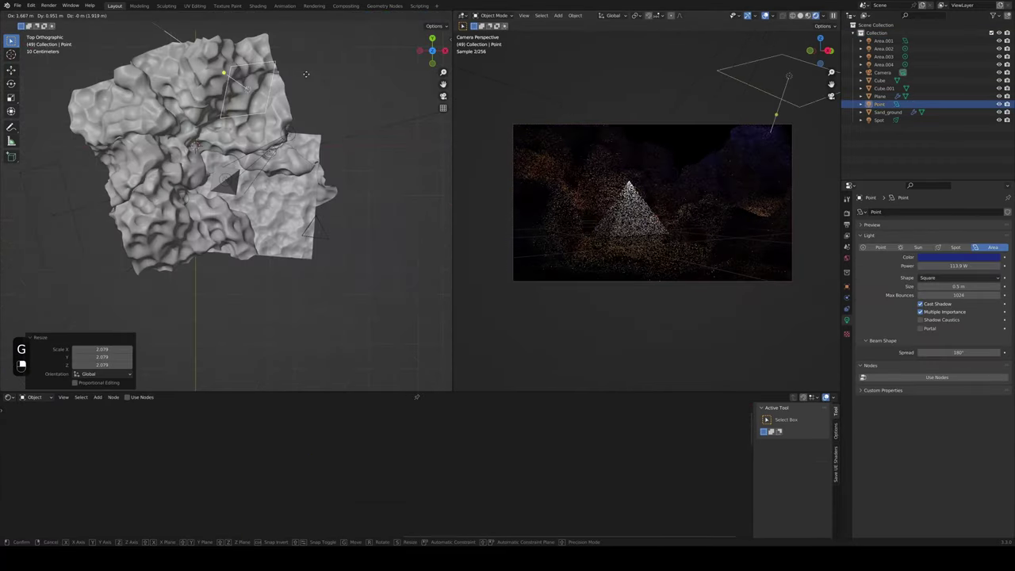
pyautogui.click(960, 257)
pyautogui.hotkey('ctrl', 's')
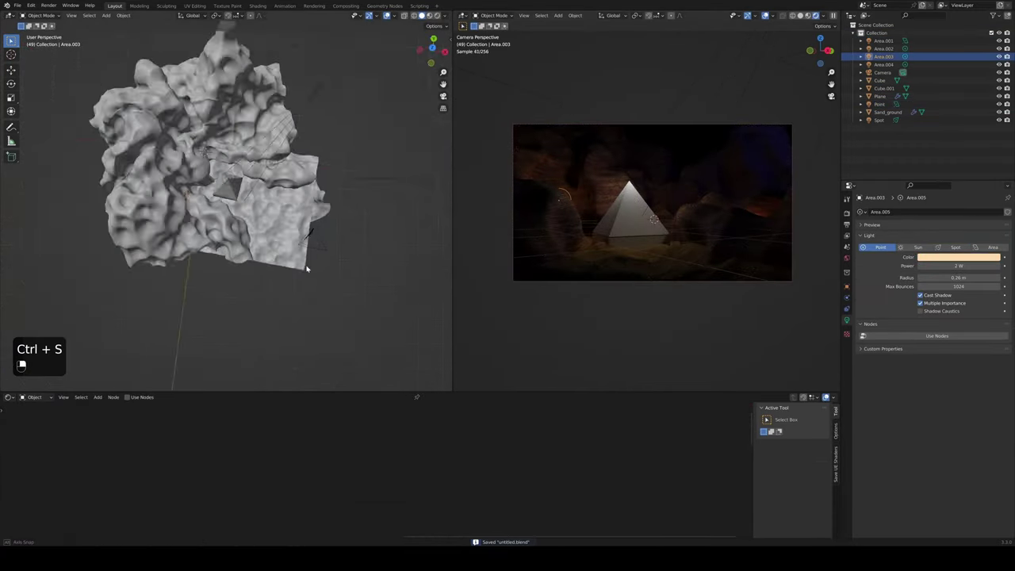
# Place a peach 5 W point light with a 0.26 m radius beside the pyramid and duplicate it for another spot nearby
pyautogui.click(879, 120)
pyautogui.press('g')
pyautogui.press('g')
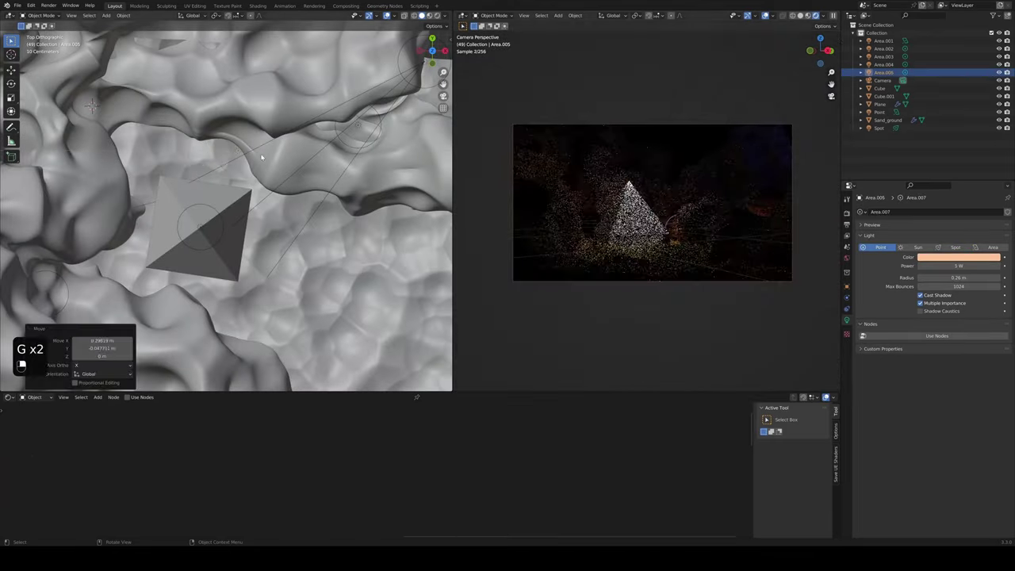
pyautogui.hotkey('shift', 'd')
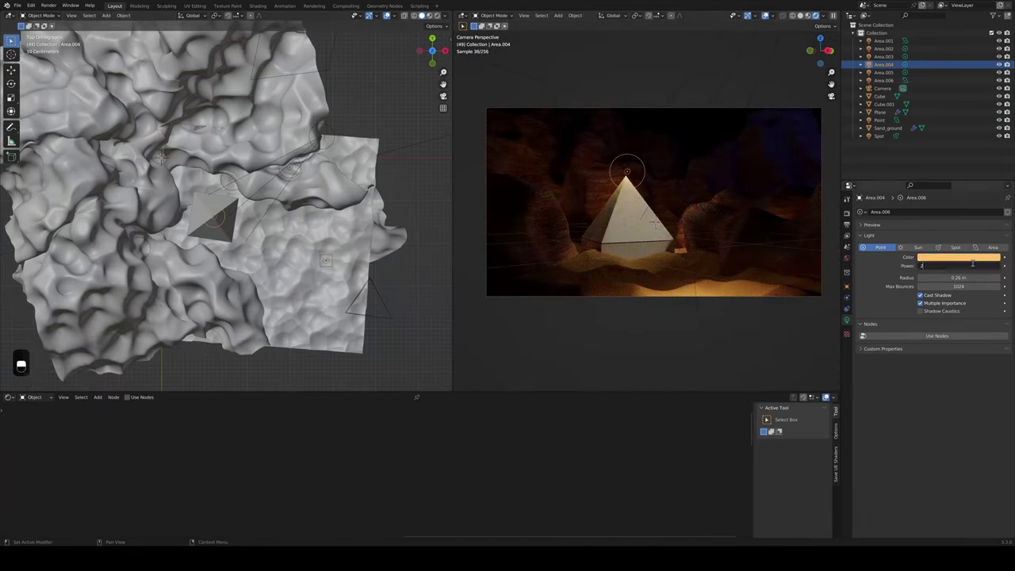
# Set the point light above the pyramid's tip to 10 W, add another peach 5 W point light near the camera, and save the file
pyautogui.click(960, 257)
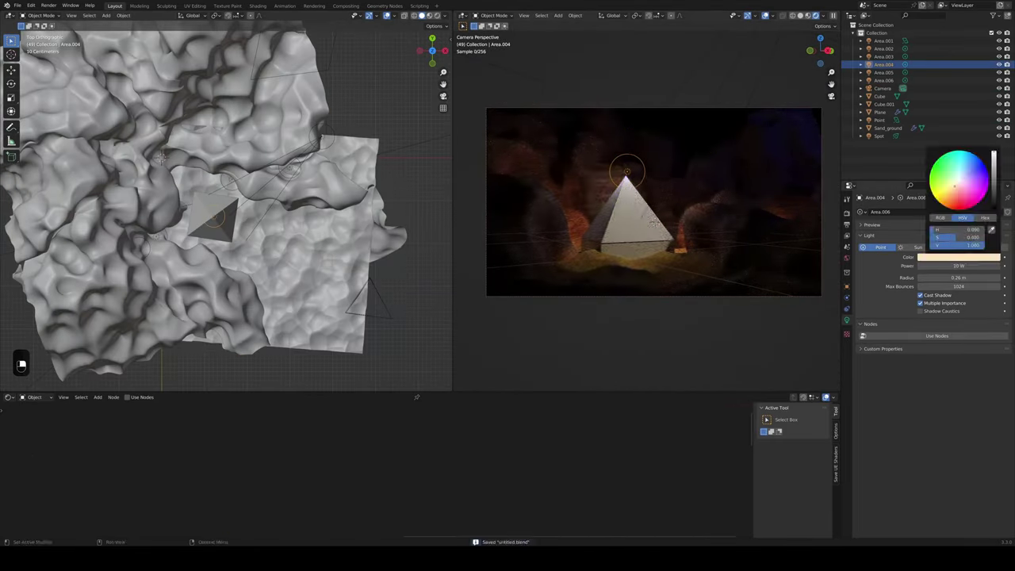
pyautogui.hotkey('ctrl', 'z')
pyautogui.hotkey('ctrl', 's')
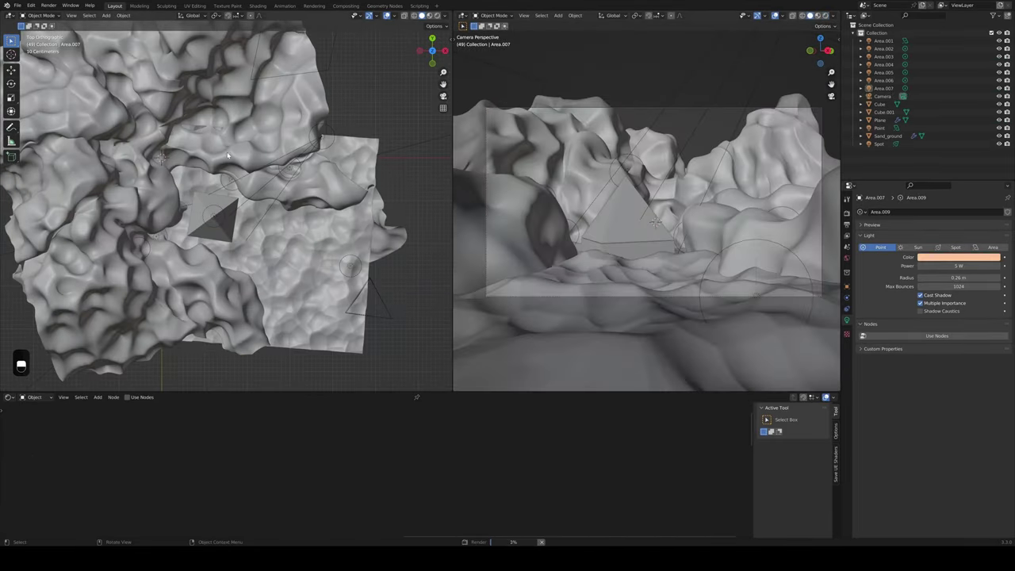
# Duplicate the blue area light, position the copy behind the canyon gap, change its colour to grey, and save the file
pyautogui.hotkey('ctrl', 's')
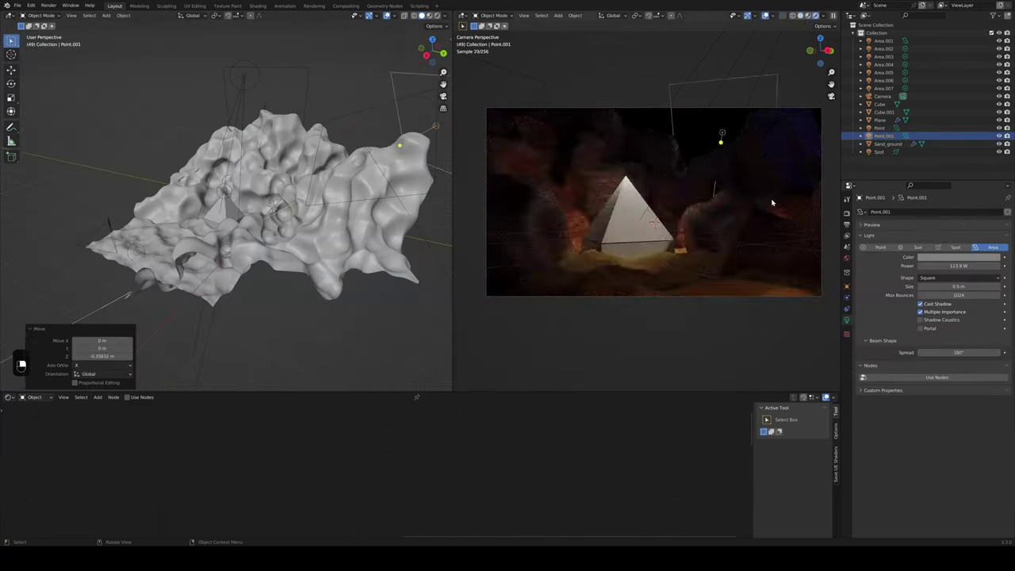
pyautogui.click(960, 257)
pyautogui.hotkey('ctrl', 's')
# Reshape the canyon rock mesh near the pyramid by moving part of it along Z, and save the file
pyautogui.press('Tab')
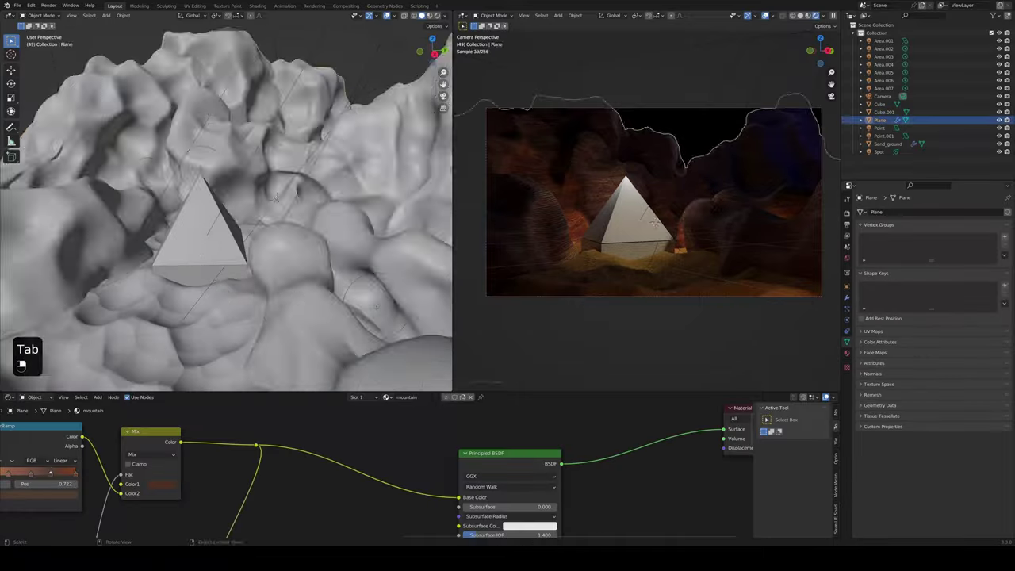
pyautogui.press('g')
pyautogui.press('z')
pyautogui.press('Tab')
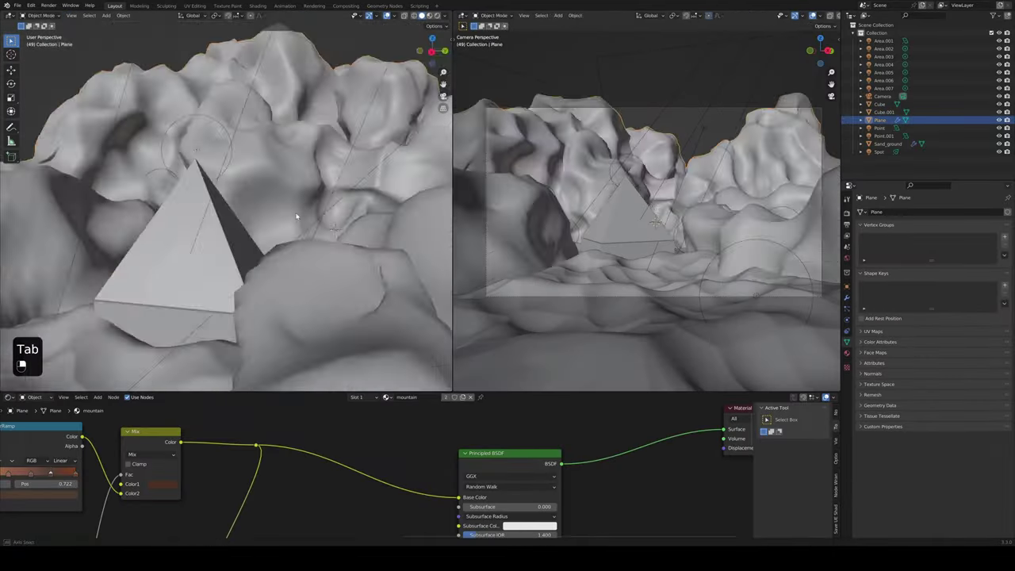
pyautogui.hotkey('ctrl', 's')
pyautogui.hotkey('ctrl', 's')
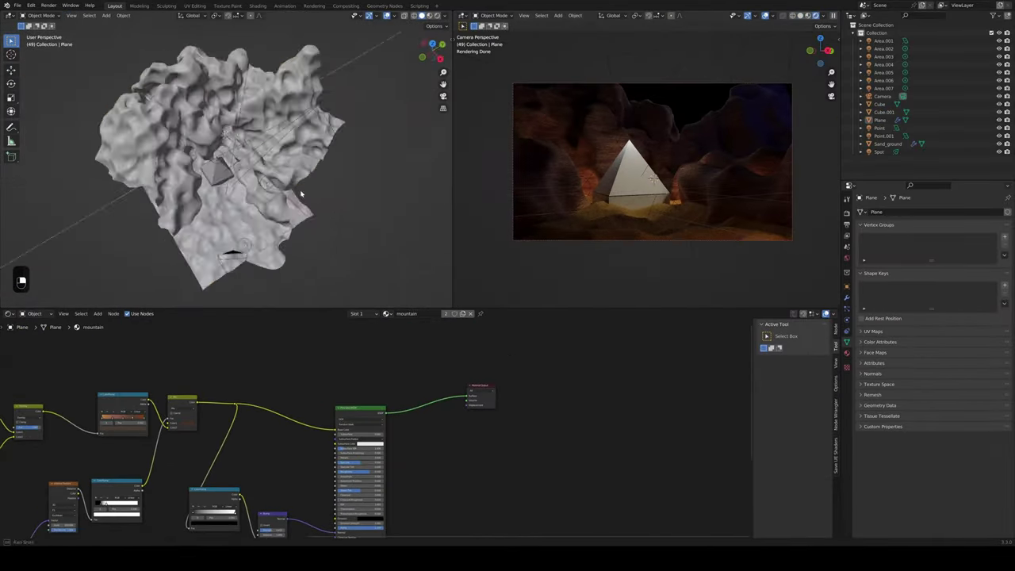
# Rotate the grey area light around Z, raise its power to about 325 W, and save the file
pyautogui.hotkey('ctrl', 'z')
pyautogui.hotkey('ctrl', 's')
pyautogui.press('r')
pyautogui.press('z')
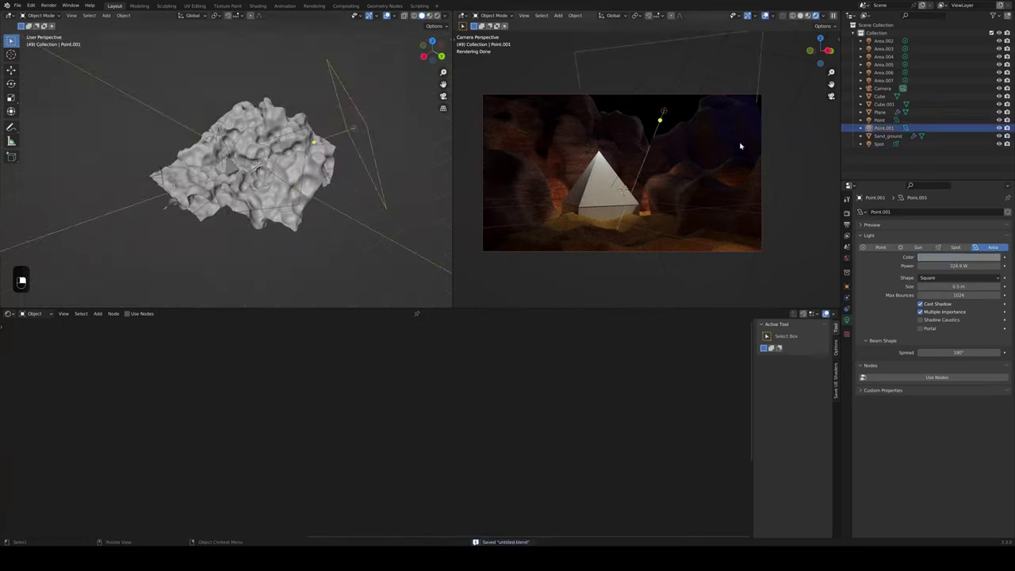
# Save the file and switch the camera viewport to rendered shading
pyautogui.scroll(5, 281, 198)
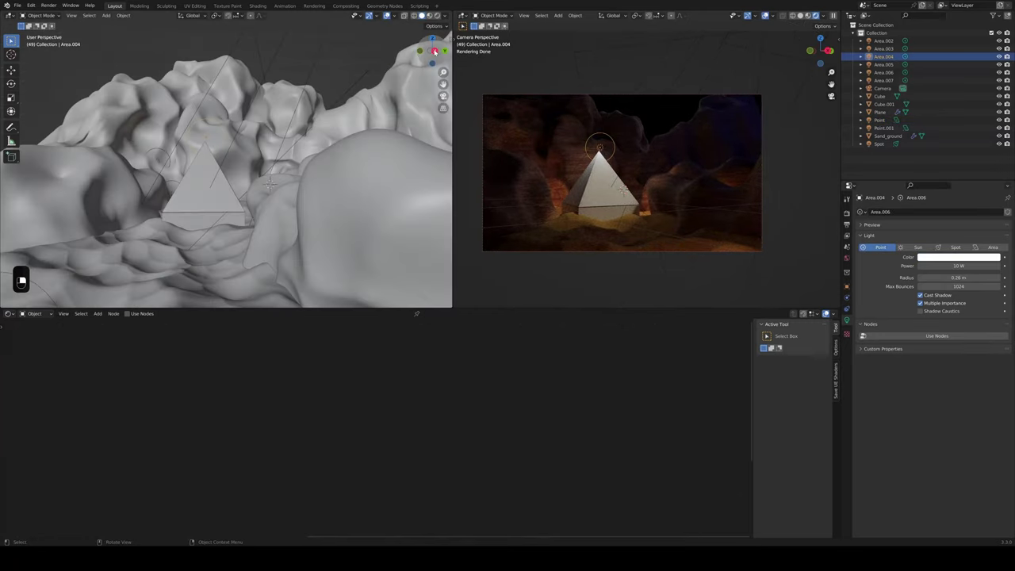
pyautogui.click(281, 198)
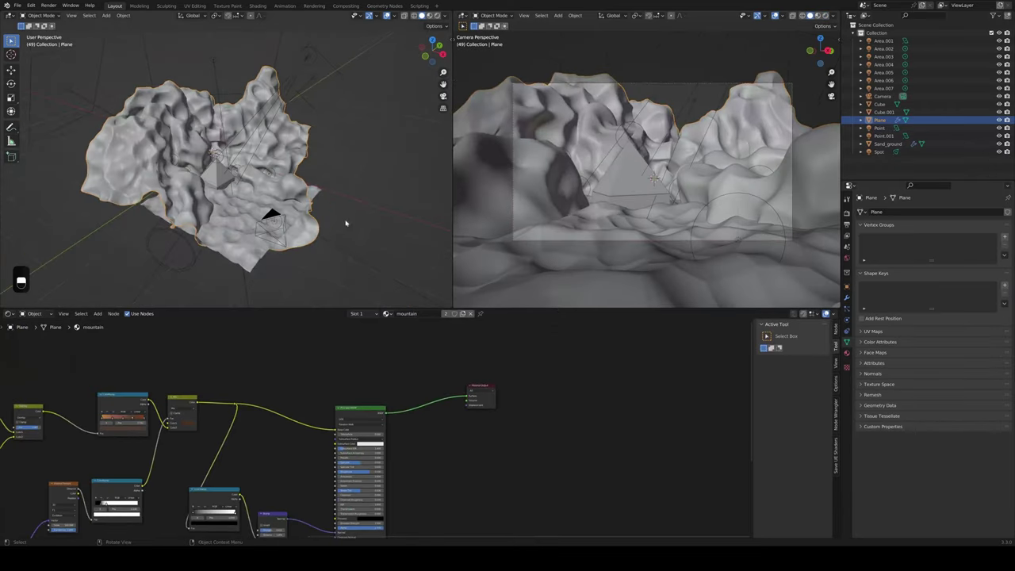
pyautogui.moveTo(358, 207); pyautogui.dragTo(334, 231, button='middle')
pyautogui.hotkey('ctrl', 's')
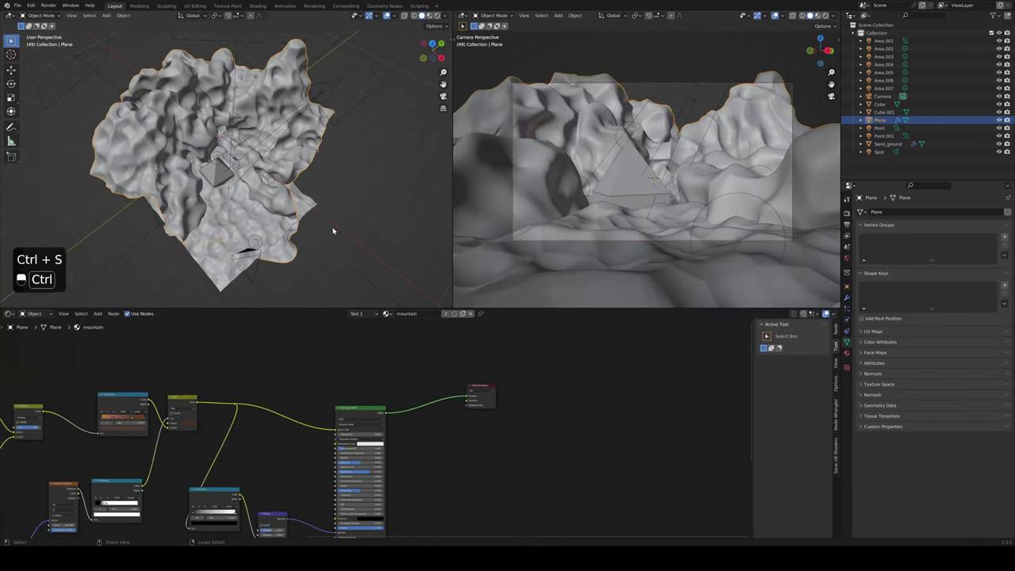
pyautogui.click(826, 15)
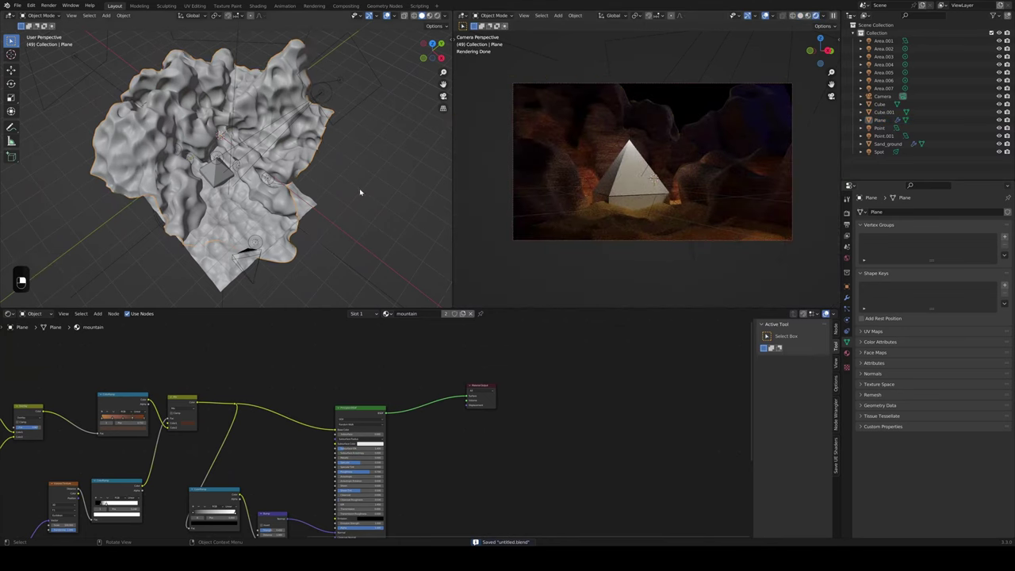
# Delete the white area light Area.001 beside the canyon and save the file
pyautogui.moveTo(359, 192); pyautogui.dragTo(282, 146, button='middle')
pyautogui.click(166, 111)
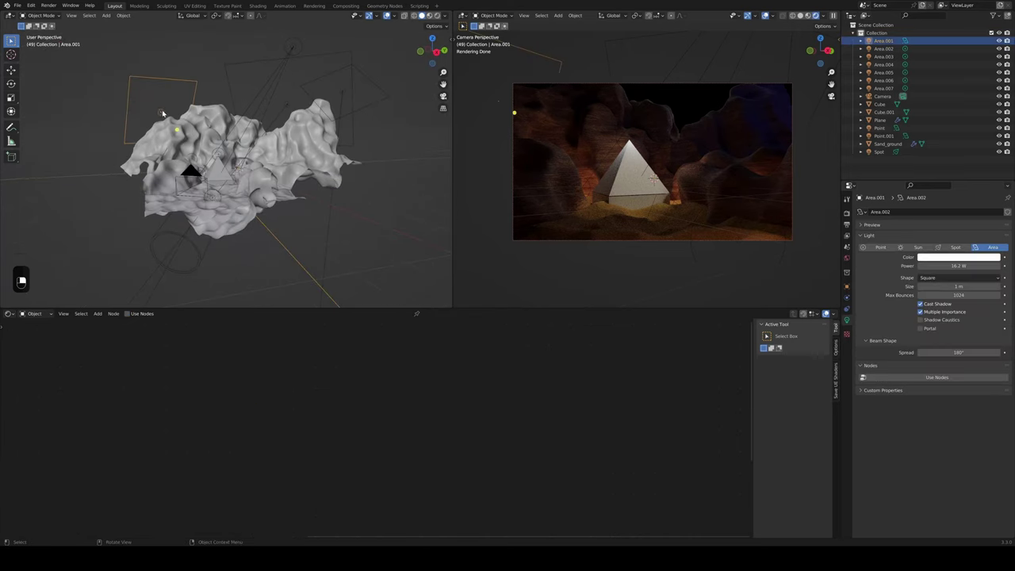
pyautogui.press('x')
pyautogui.moveTo(253, 109); pyautogui.dragTo(327, 133, button='middle')
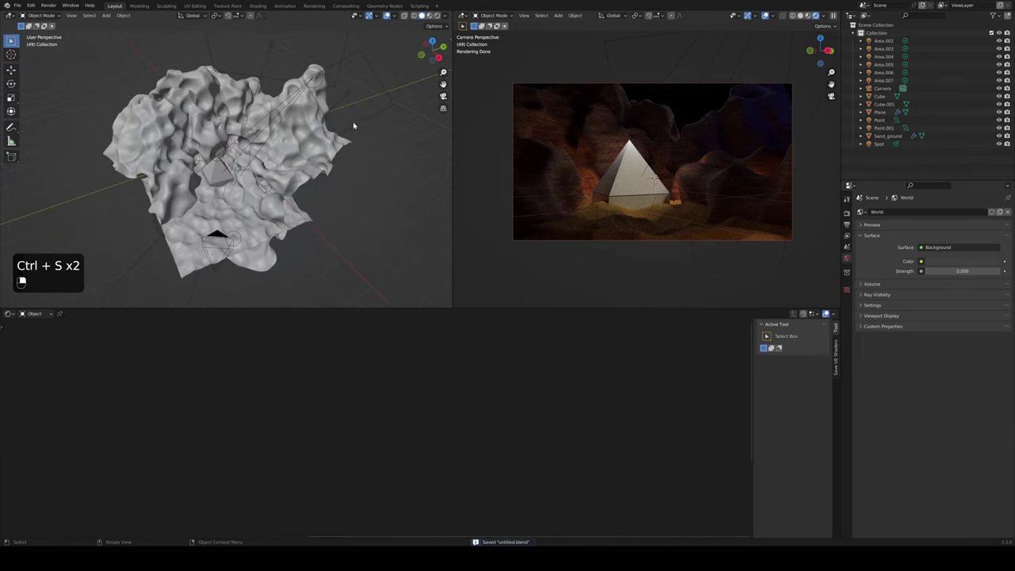
# Scale up the blue area light beside the canyon by about 1.48
pyautogui.click(354, 95)
pyautogui.moveTo(353, 95); pyautogui.dragTo(371, 125, button='middle')
pyautogui.press('s')
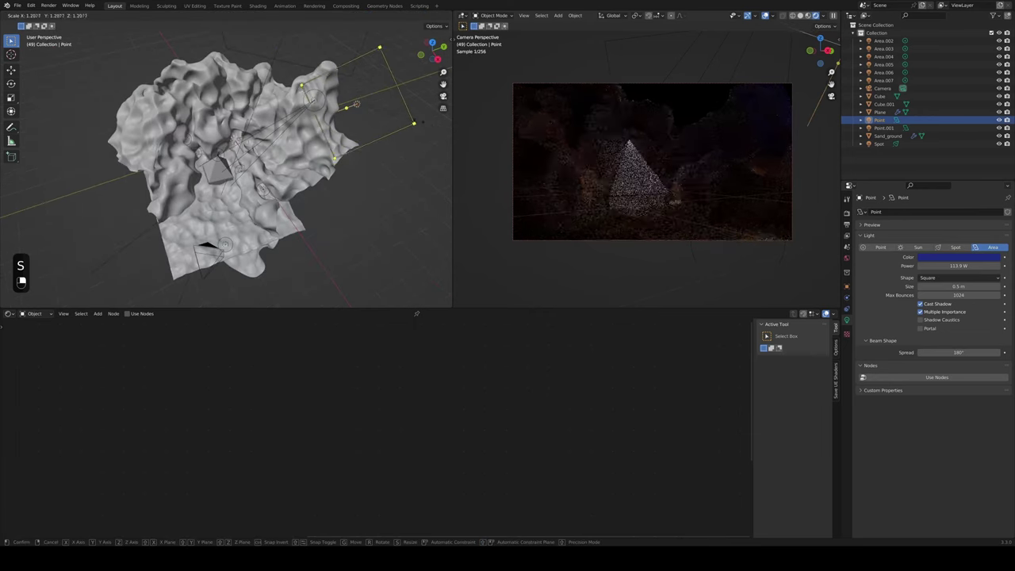
pyautogui.click(427, 120)
# Try to move the blue area light along global Y toward the canyon, and undo the move
pyautogui.press('g')
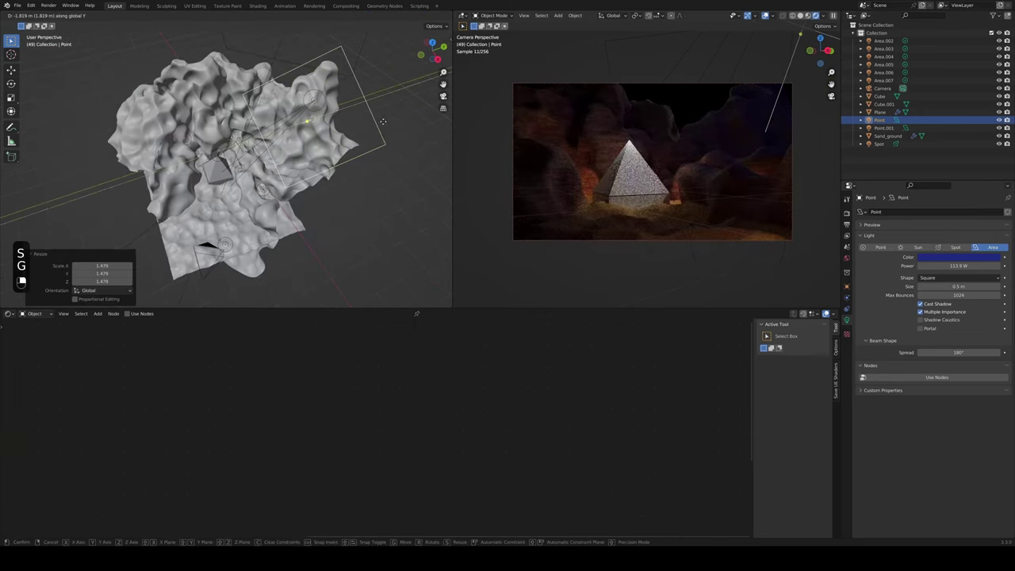
pyautogui.click(387, 124)
pyautogui.hotkey('ctrl', 'z')
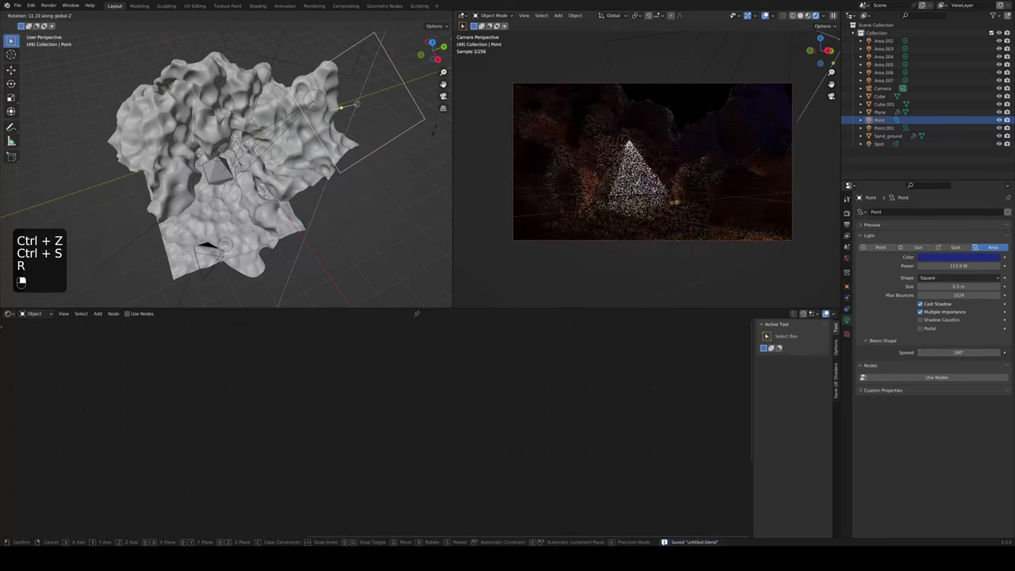
# Rotate the blue area light by about 23.6° around its local Z axis, and save the file
pyautogui.keyDown('ctrl'); pyautogui.click(781, 127); pyautogui.keyUp('ctrl')
pyautogui.hotkey('ctrl', 's')
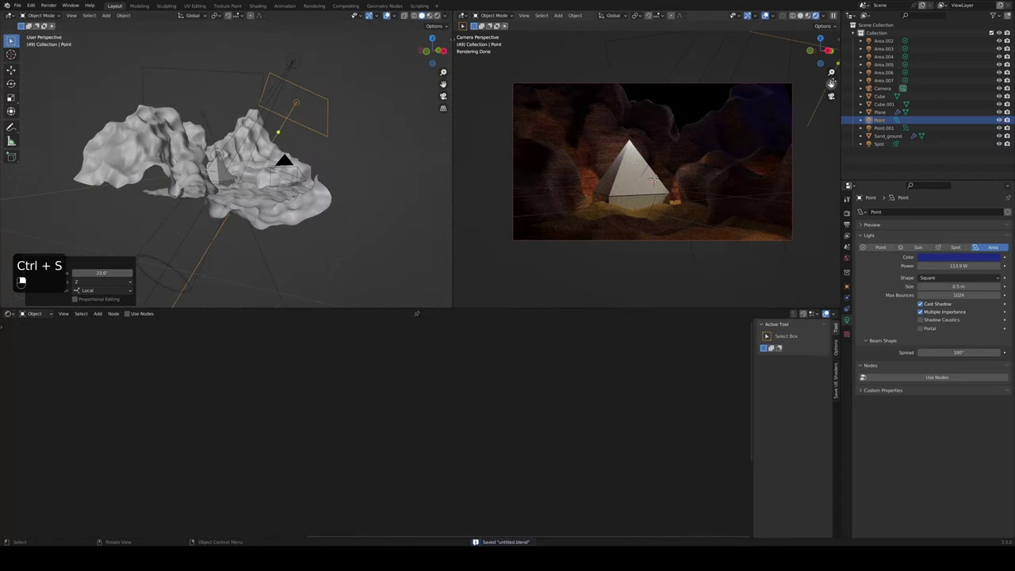
pyautogui.moveTo(831, 84); pyautogui.dragTo(801, 95)
pyautogui.hotkey('ctrl', 's')
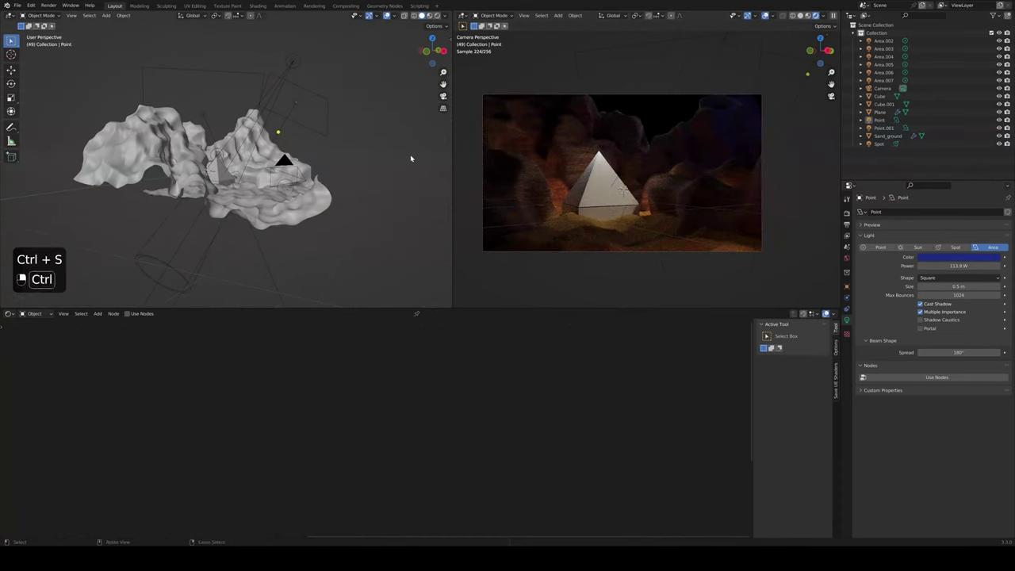
# Check the grey area light's placement against the canyon and the camera view, and save the file
pyautogui.moveTo(410, 157); pyautogui.dragTo(383, 155, button='middle')
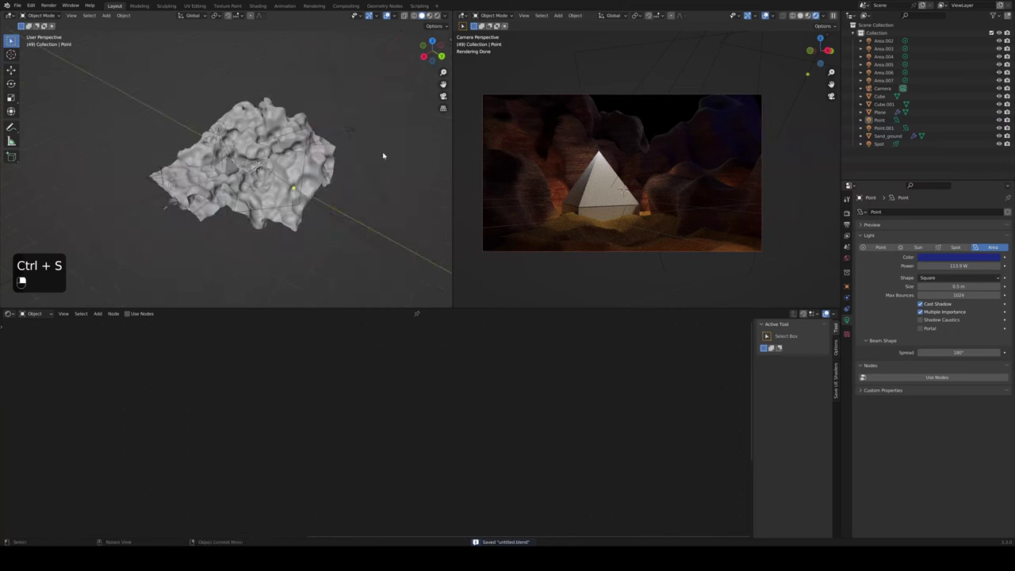
pyautogui.click(357, 131)
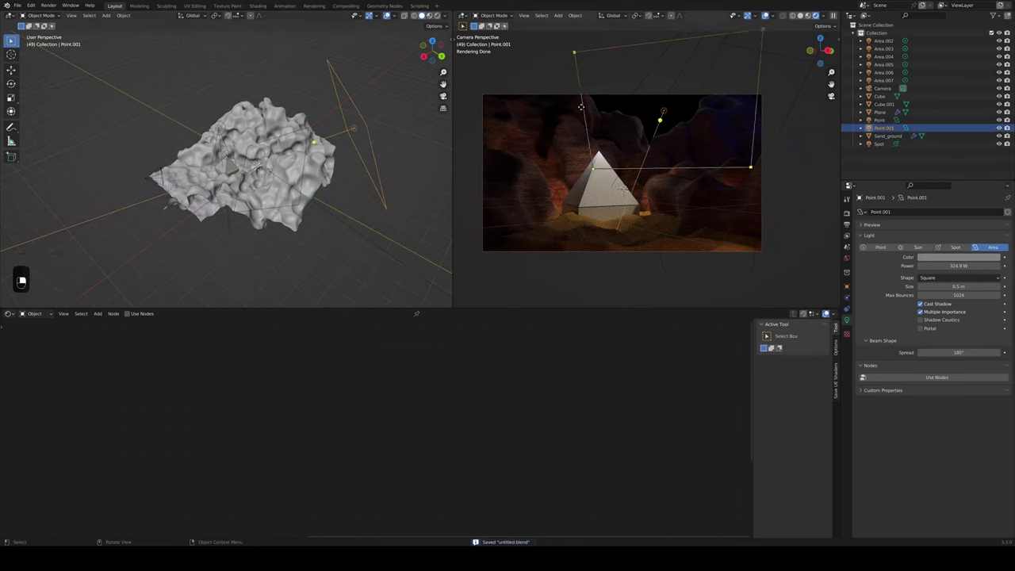
pyautogui.click(431, 118)
pyautogui.moveTo(431, 118); pyautogui.dragTo(318, 203, button='middle')
pyautogui.hotkey('ctrl', 's')
pyautogui.scroll(8, 318, 203)
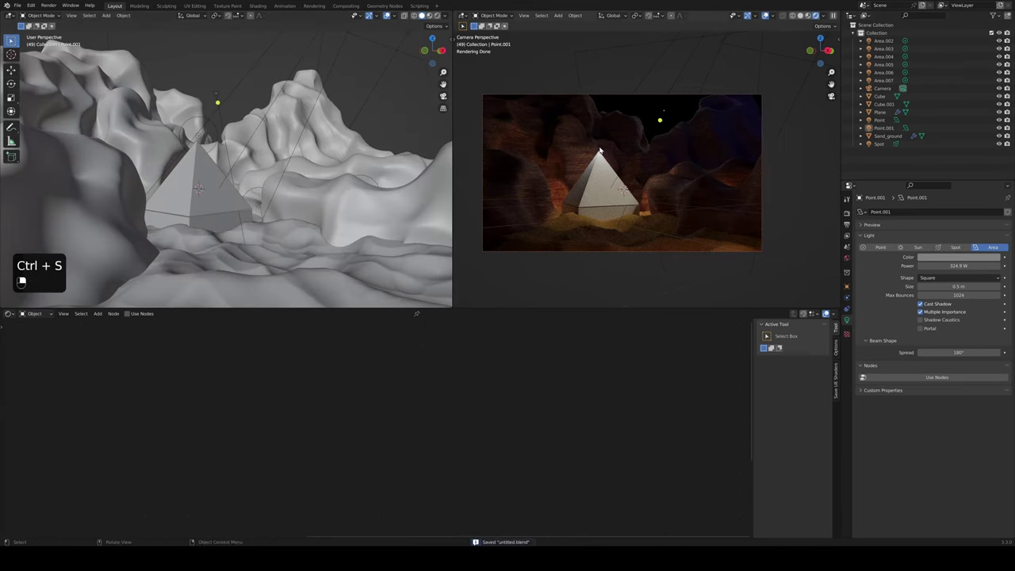
pyautogui.moveTo(357, 168); pyautogui.dragTo(258, 171, button='middle')
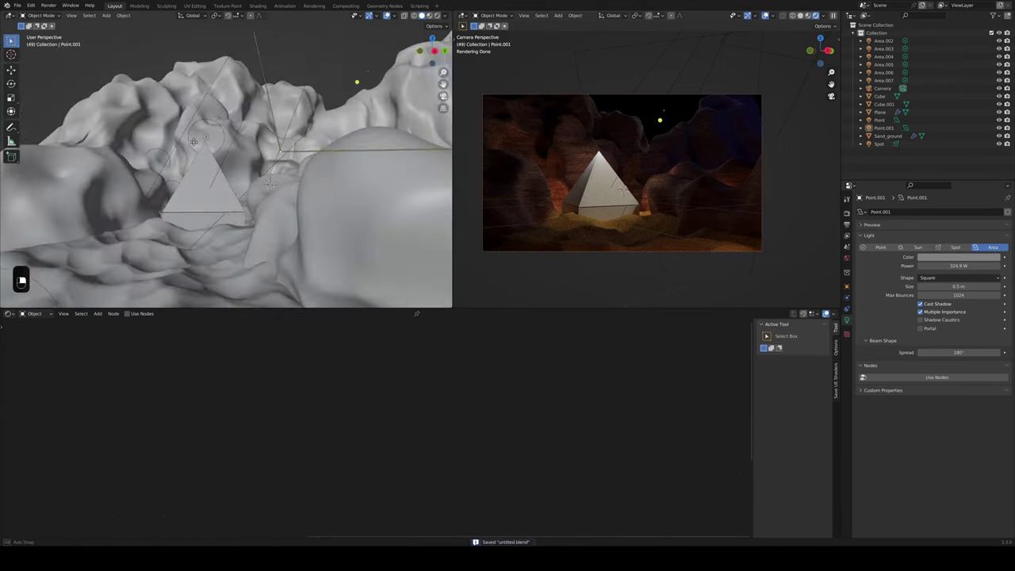
# Reposition the white point light Area.004 at the pyramid's tip using the right orthographic view, and save the file
pyautogui.click(205, 138)
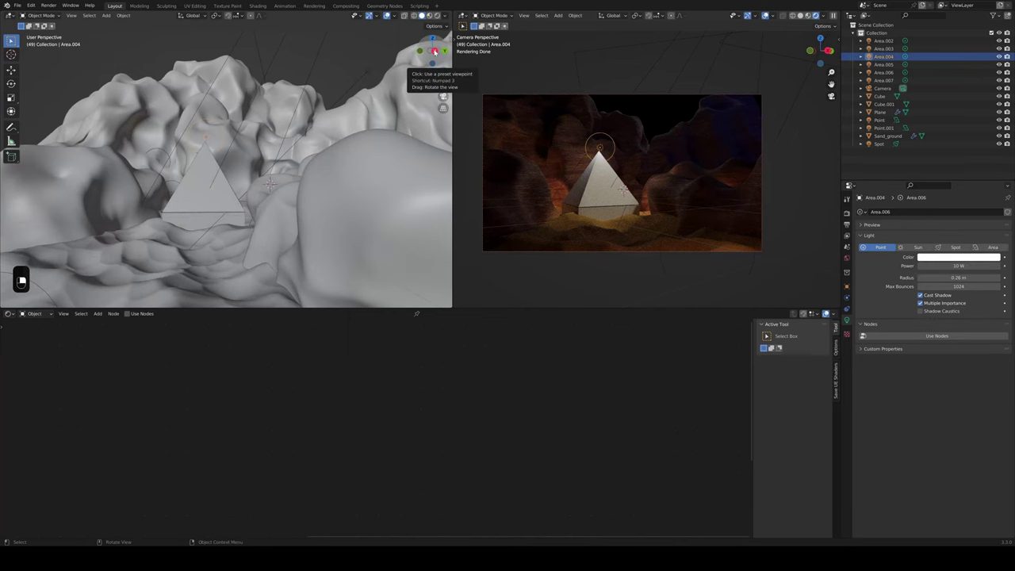
pyautogui.click(435, 51)
pyautogui.press('g')
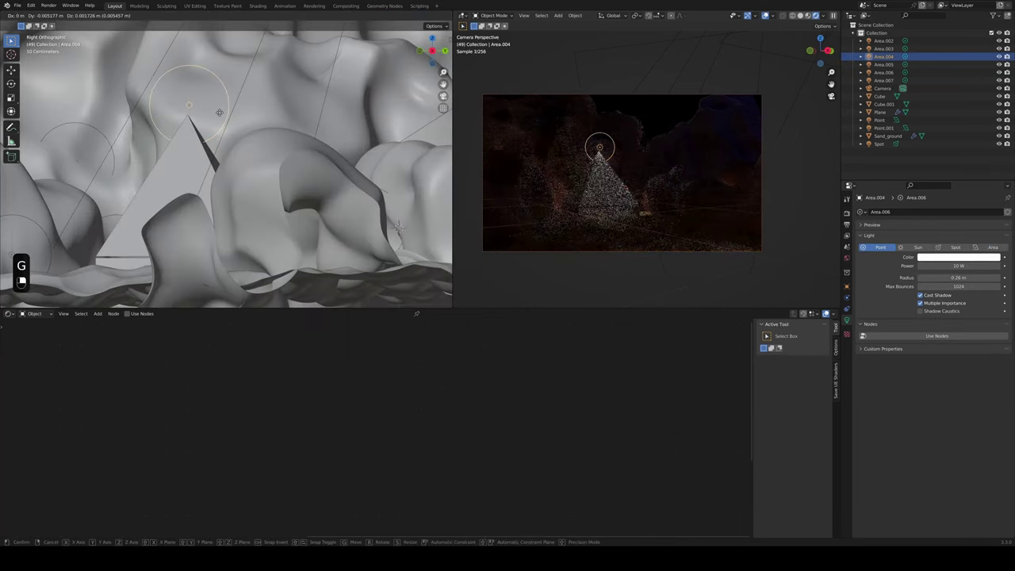
pyautogui.click(203, 115)
pyautogui.moveTo(202, 115); pyautogui.dragTo(273, 154, button='middle')
pyautogui.press('g')
pyautogui.click(272, 141)
pyautogui.hotkey('ctrl', 's')
# Examine the warm point lights around the pyramid and where each one sits in the camera view
pyautogui.moveTo(380, 68); pyautogui.dragTo(535, 236, button='middle')
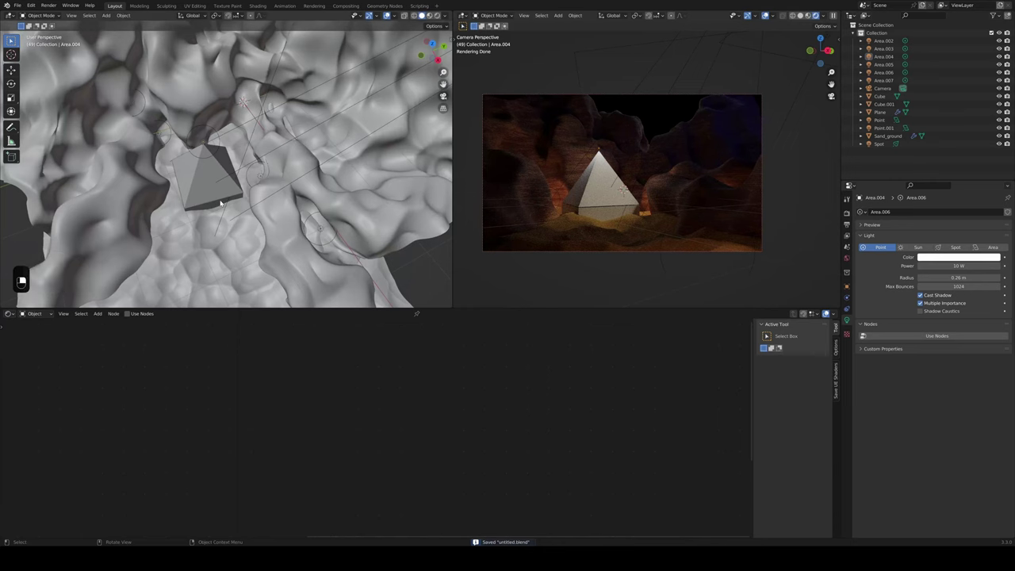
pyautogui.moveTo(220, 203); pyautogui.dragTo(272, 173, button='middle')
pyautogui.scroll(3, 269, 173)
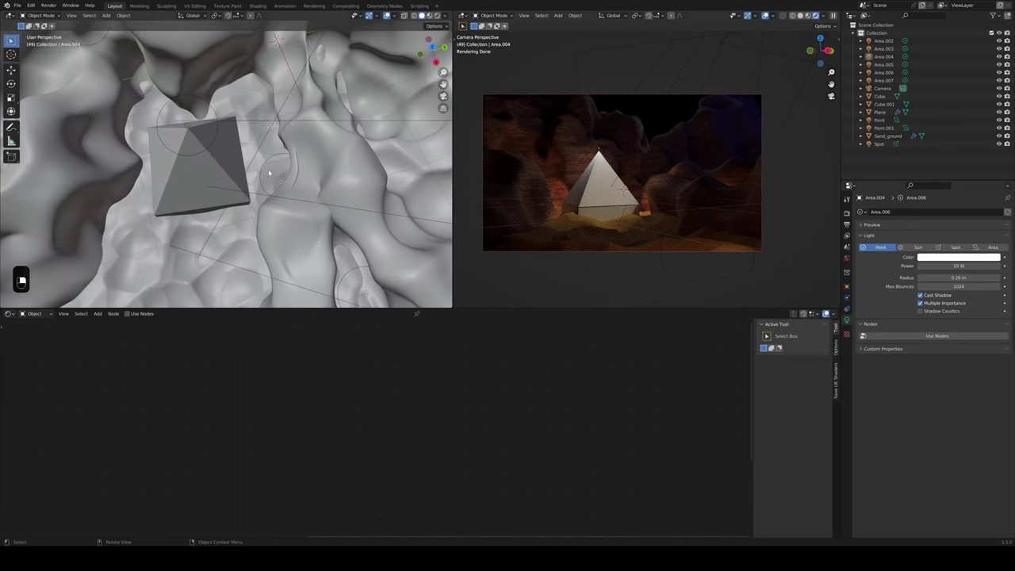
pyautogui.moveTo(119, 86); pyautogui.dragTo(202, 93, button='middle')
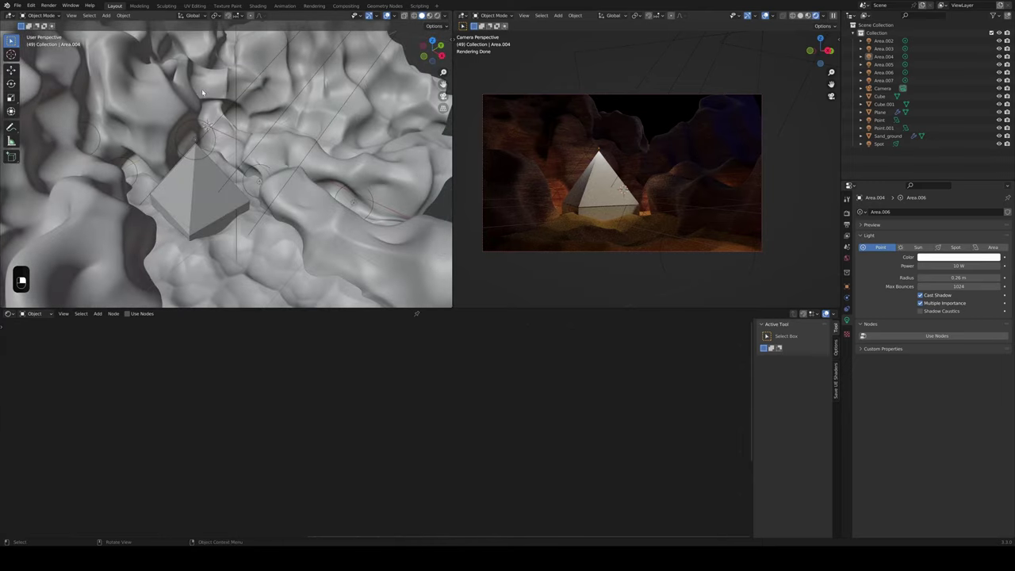
pyautogui.click(137, 171)
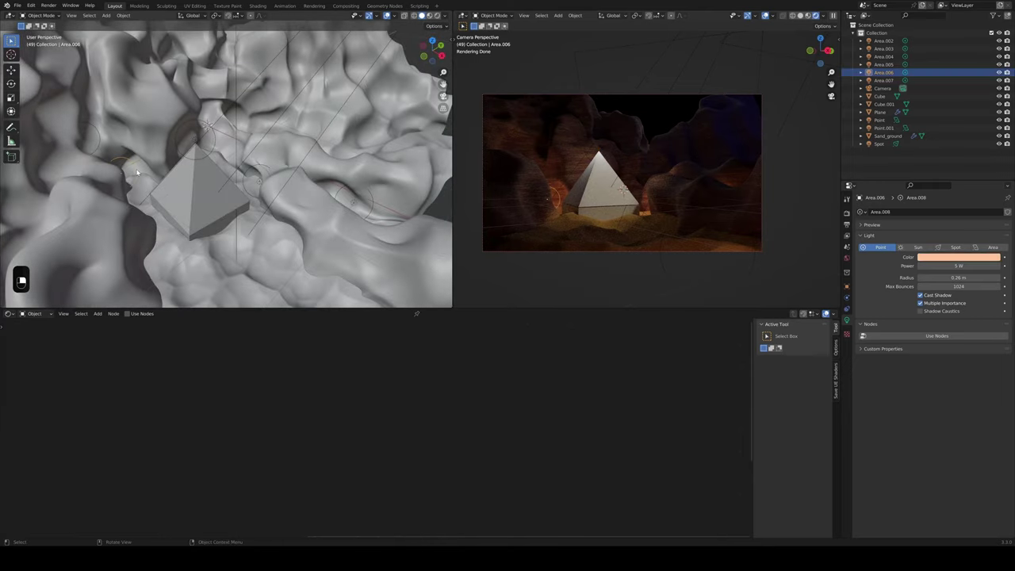
pyautogui.click(257, 183)
pyautogui.click(258, 184)
pyautogui.click(323, 203)
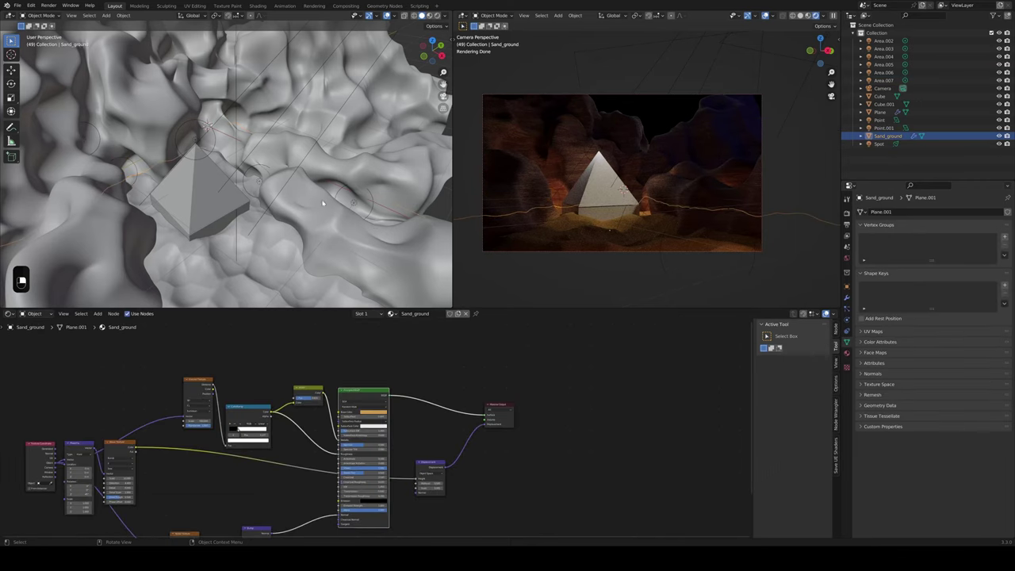
pyautogui.click(355, 205)
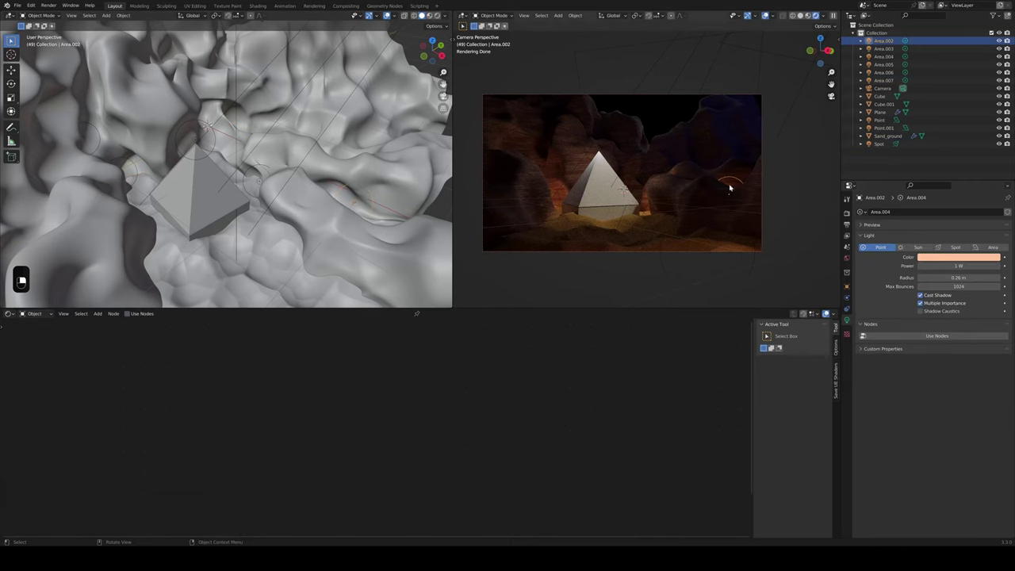
# Save the file and view the whole canyon and pyramid from behind the camera
pyautogui.scroll(-8, 273, 199)
pyautogui.hotkey('ctrl', 's')
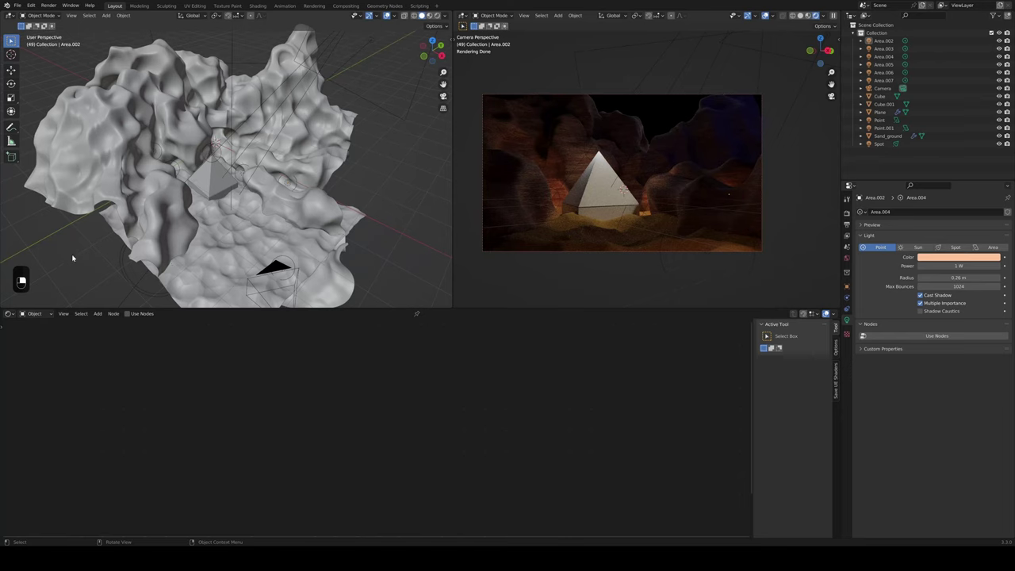
pyautogui.hotkey('ctrl', 's')
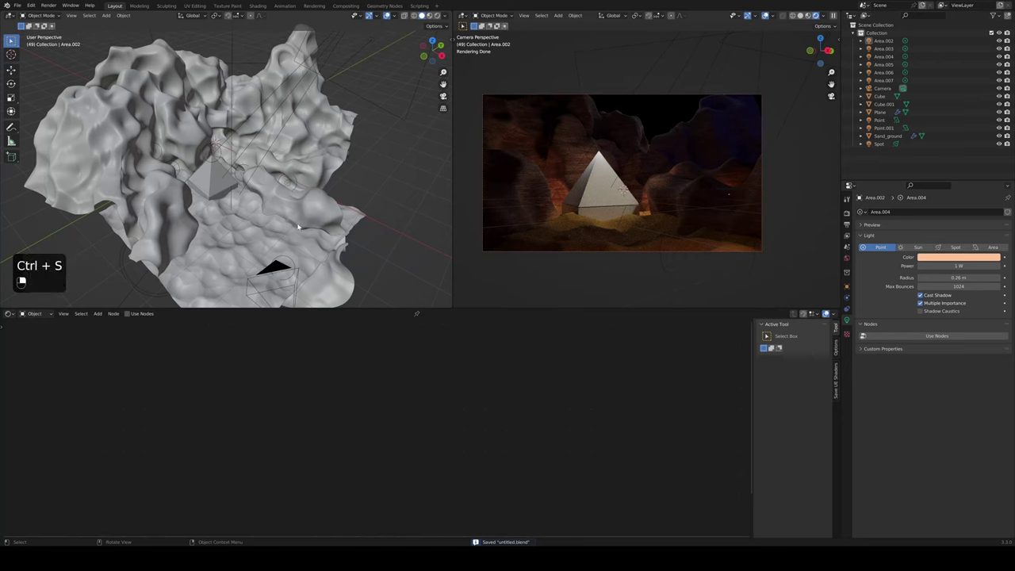
pyautogui.hotkey('ctrl', 's')
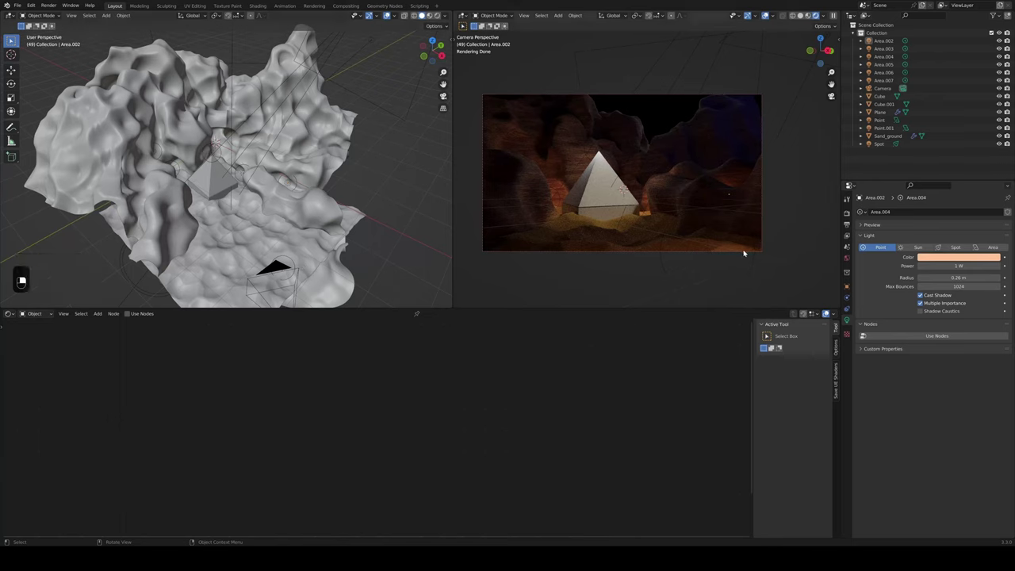
pyautogui.hotkey('ctrl', 's')
pyautogui.scroll(-2, 327, 258)
pyautogui.hotkey('ctrl', 's')
pyautogui.moveTo(349, 261)
pyautogui.mouseDown(button='middle')
pyautogui.moveTo(331, 257)
pyautogui.moveTo(360, 251)
pyautogui.moveTo(342, 246)
pyautogui.mouseUp(button='middle')
pyautogui.scroll(5, 352, 243)
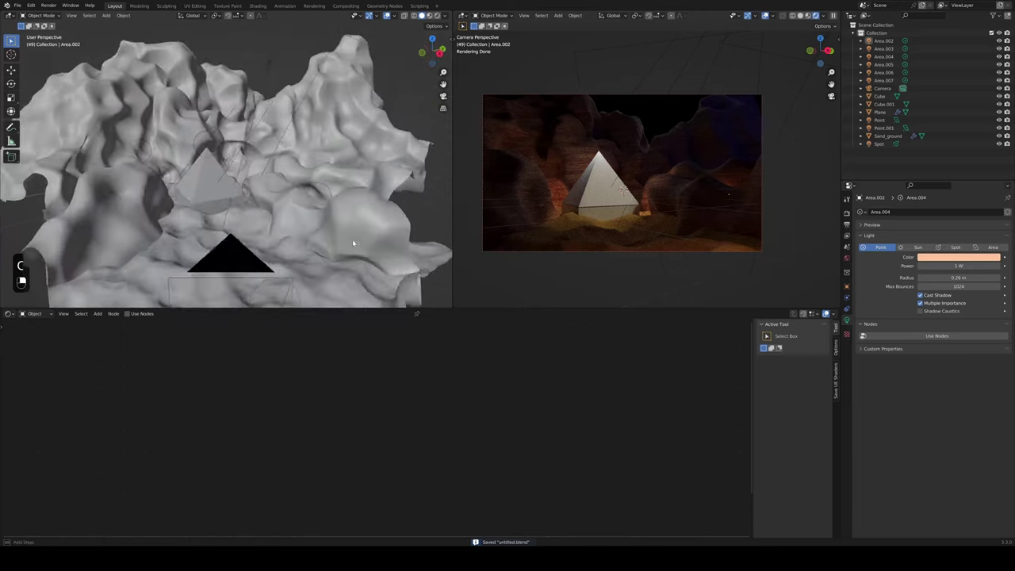
# Inspect the pyramid and rock surfaces up close in the rendered camera view, check the spot light, and save the file
pyautogui.scroll(4, 703, 220)
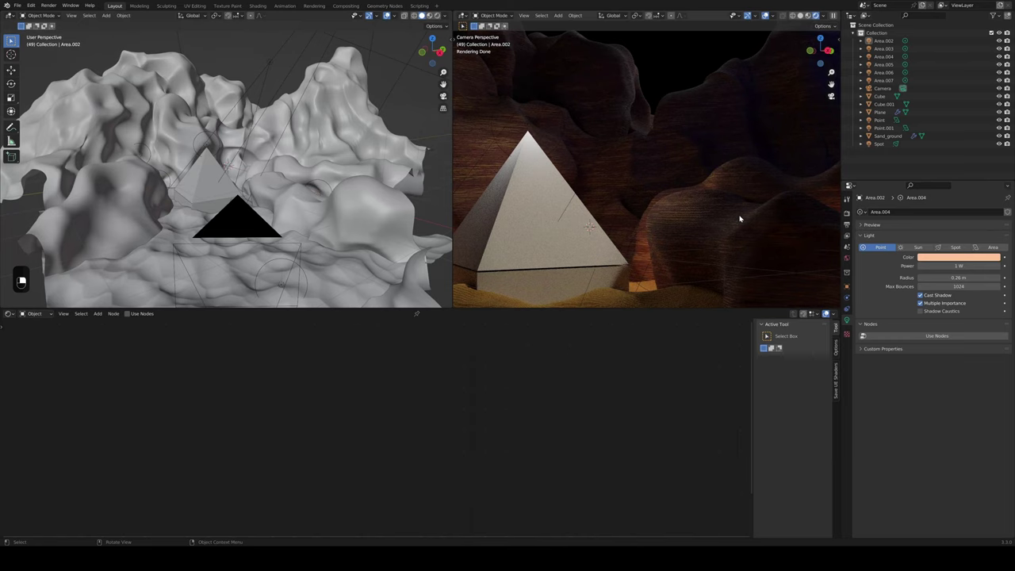
pyautogui.scroll(-2, 737, 220)
pyautogui.hotkey('ctrl', 's')
pyautogui.scroll(-2, 698, 215)
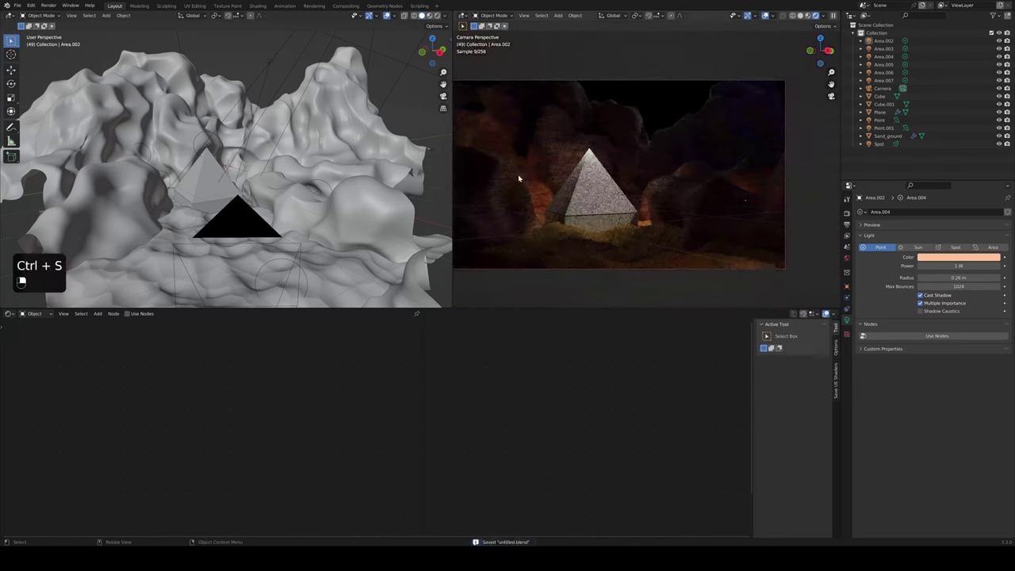
pyautogui.click(392, 85)
pyautogui.click(410, 107)
pyautogui.hotkey('ctrl', 's')
pyautogui.scroll(-1, 575, 209)
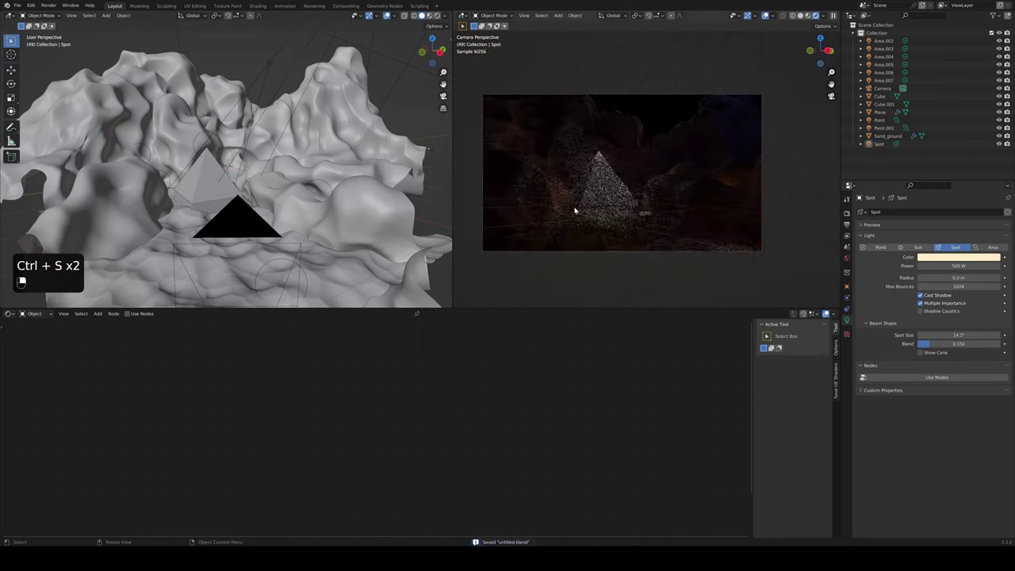
pyautogui.scroll(3, 575, 210)
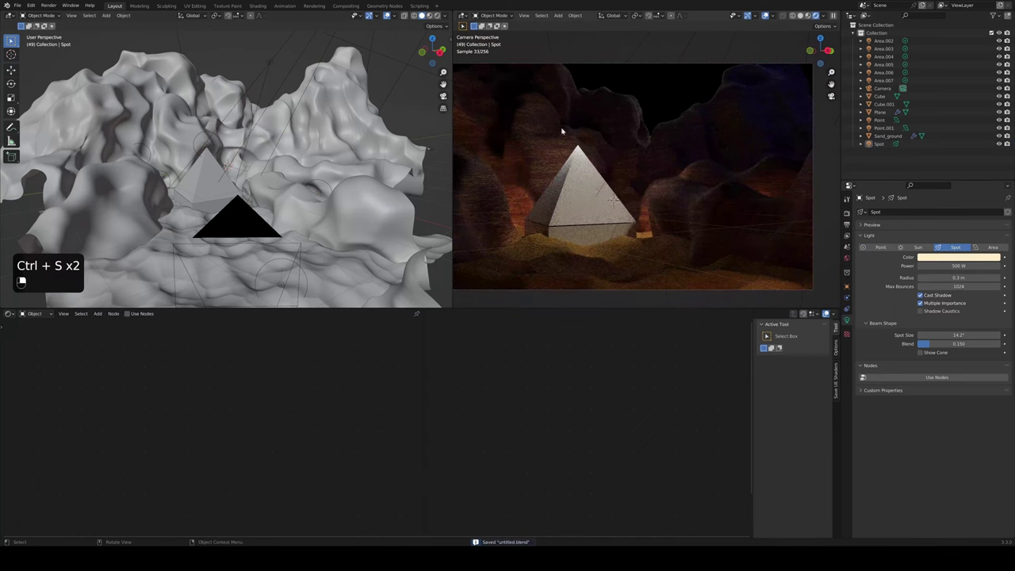
pyautogui.scroll(-1, 657, 136)
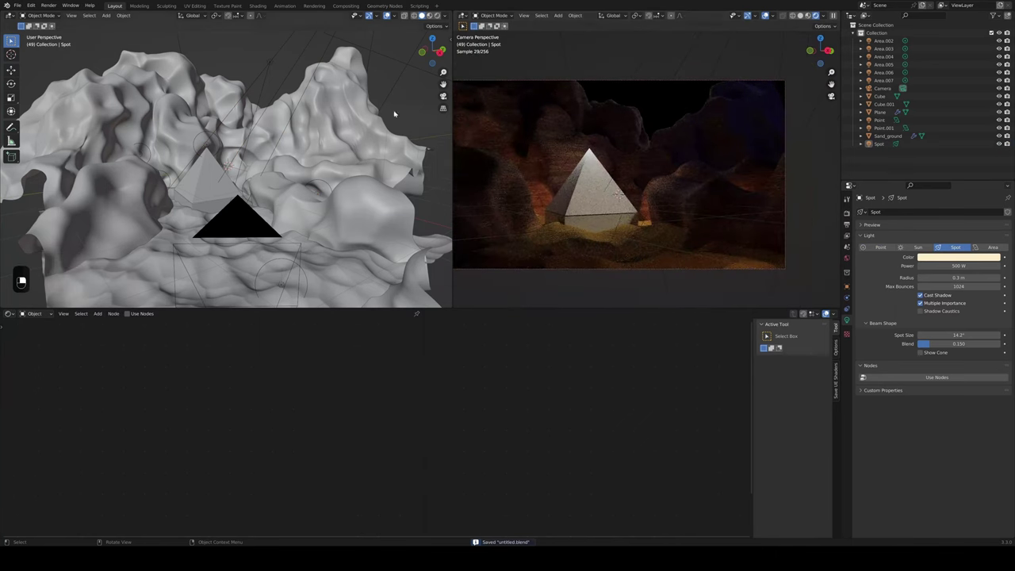
# Review the Subdivision and Displace modifiers on the canyon Plane
pyautogui.click(881, 111)
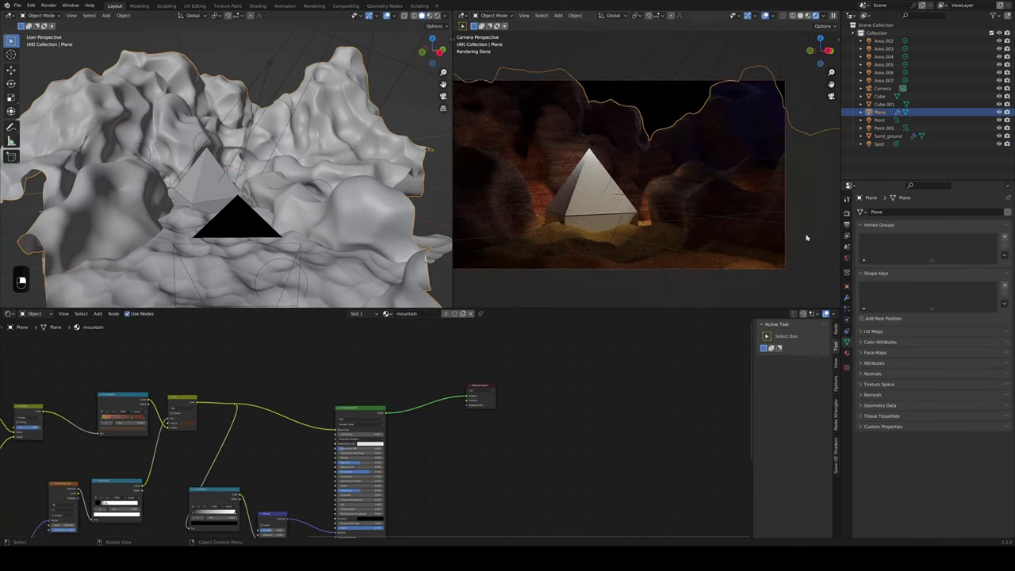
pyautogui.click(847, 298)
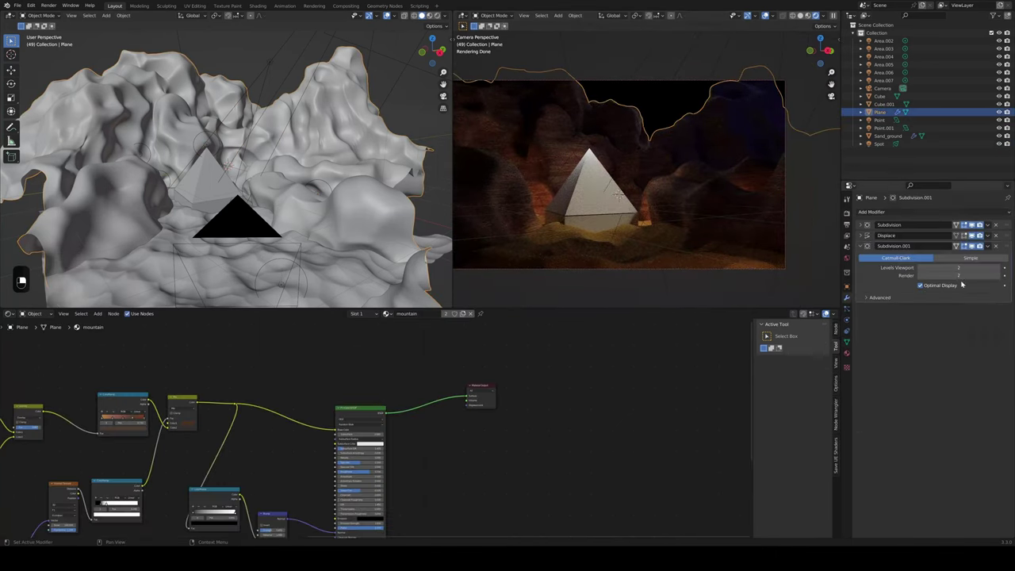
pyautogui.click(861, 246)
pyautogui.click(860, 236)
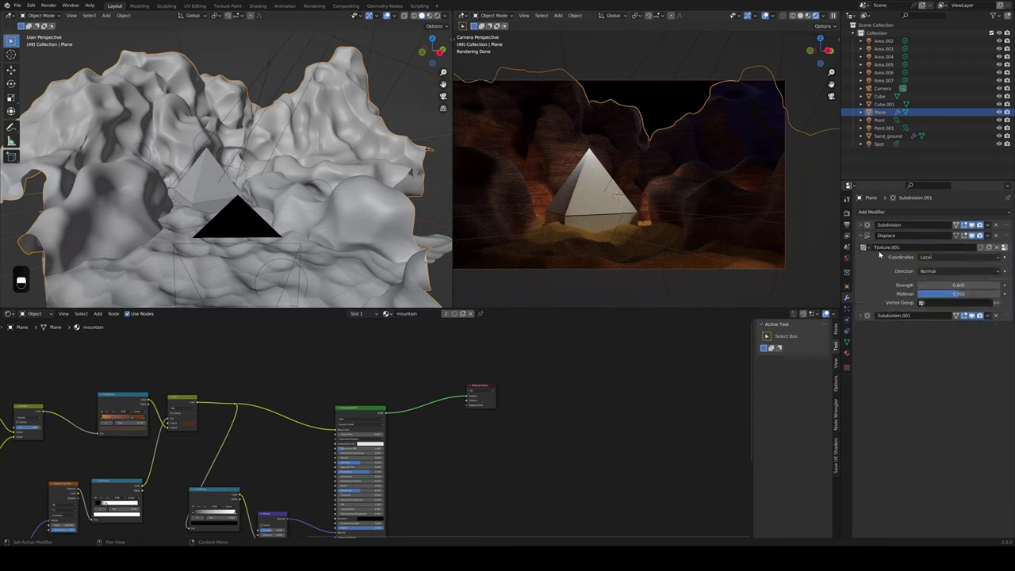
pyautogui.click(862, 235)
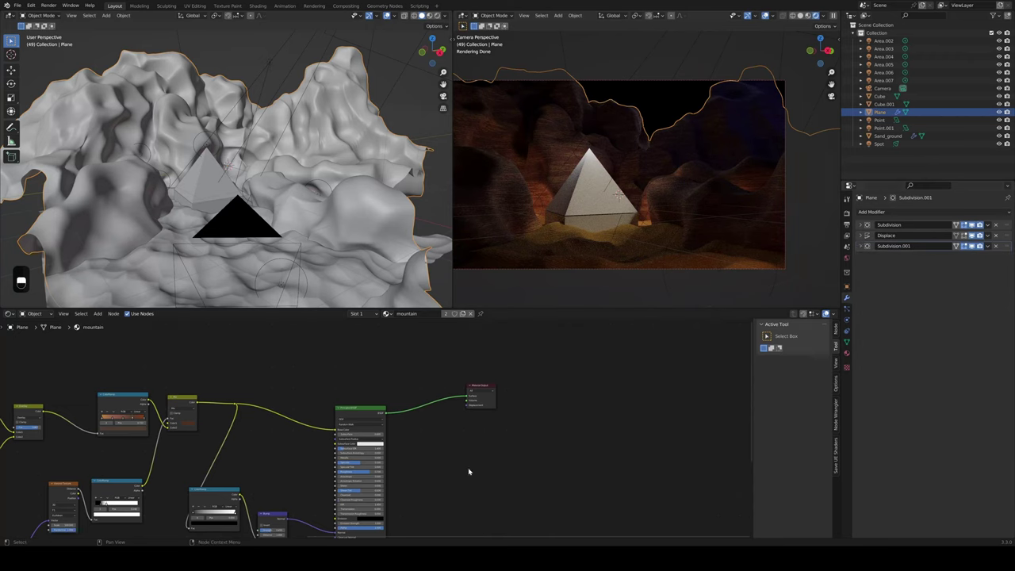
# Move the mountain material's Material Output node farther from the Principled BSDF to make room, and save the file
pyautogui.moveTo(469, 471); pyautogui.dragTo(594, 384, button='middle')
pyautogui.moveTo(576, 430); pyautogui.dragTo(471, 458, button='middle')
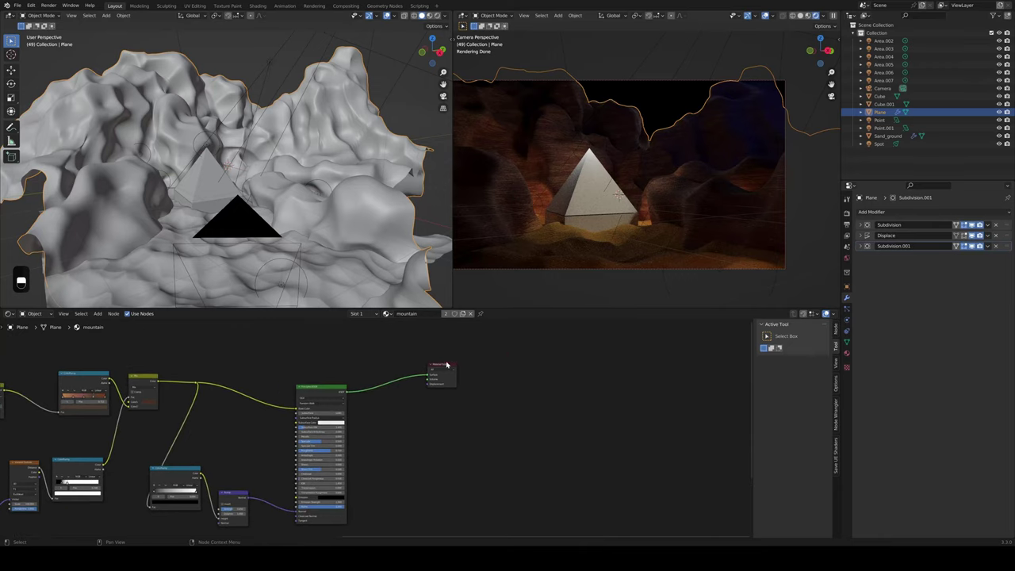
pyautogui.moveTo(446, 365); pyautogui.dragTo(585, 370)
pyautogui.click(579, 471)
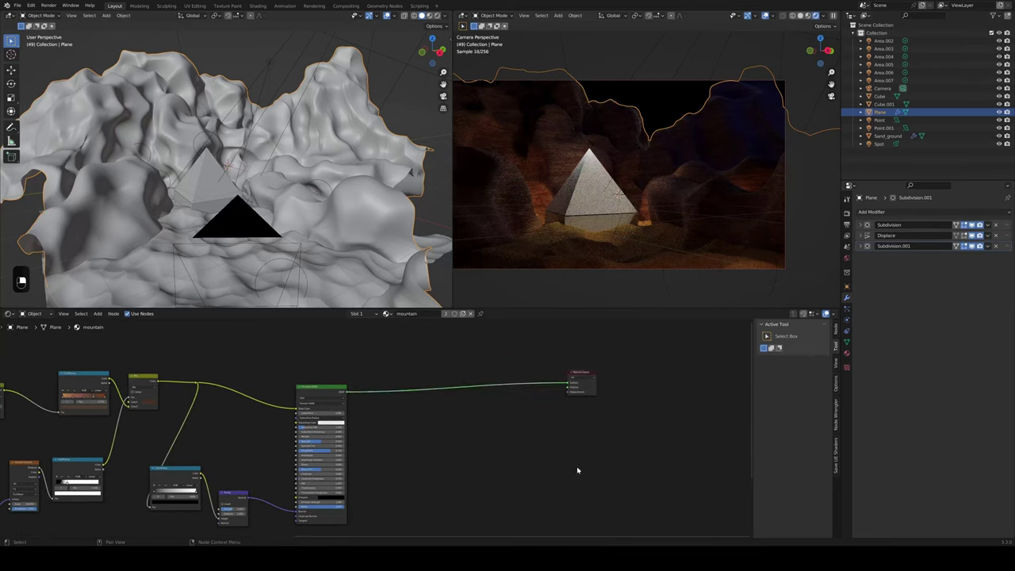
pyautogui.scroll(5, 480, 376)
pyautogui.moveTo(578, 472); pyautogui.dragTo(480, 466, button='middle')
pyautogui.moveTo(488, 406); pyautogui.dragTo(492, 422)
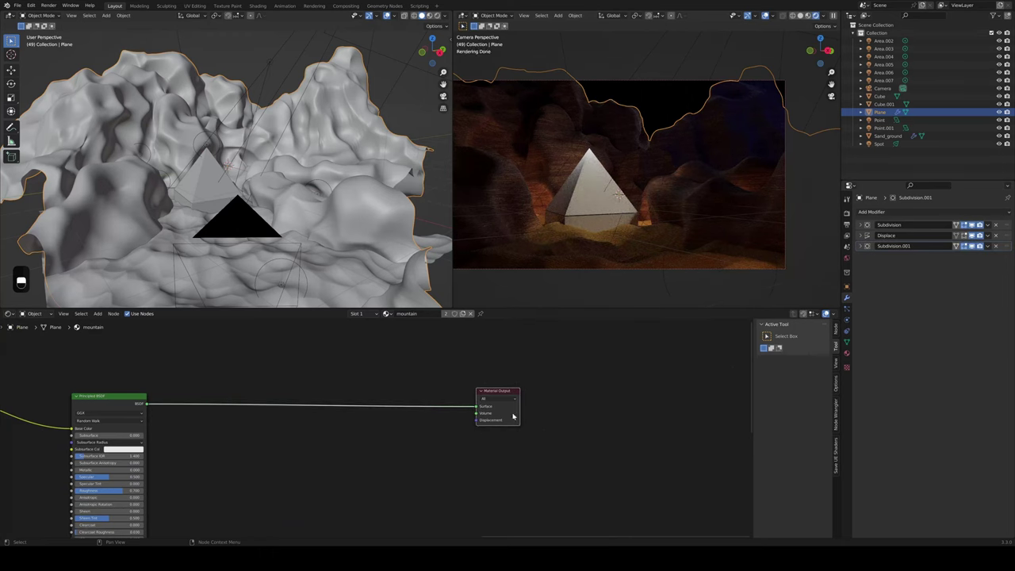
pyautogui.hotkey('ctrl', 's')
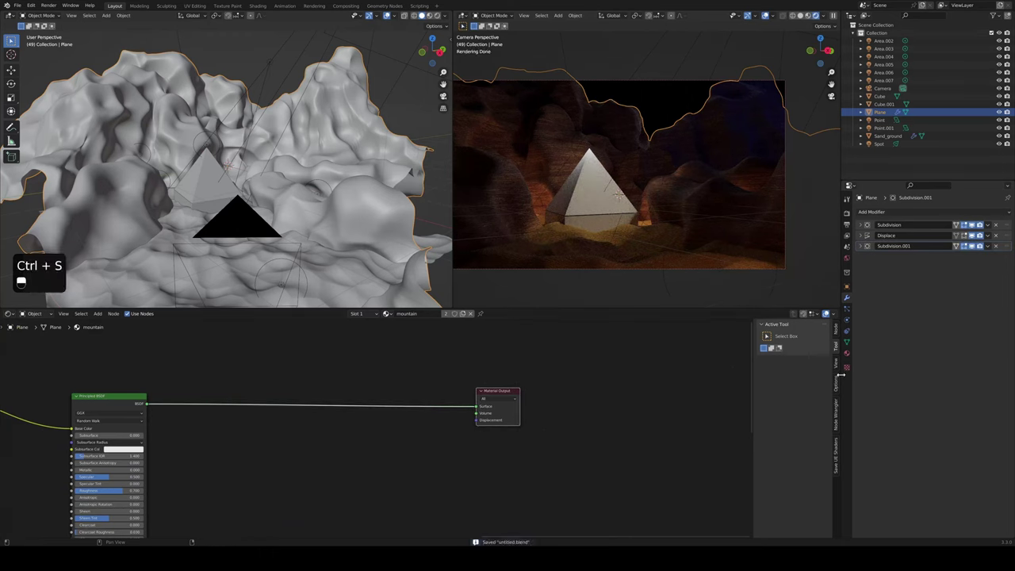
# Set the mountain material's surface displacement method to Displacement and Bump
pyautogui.click(846, 353)
pyautogui.scroll(-10, 904, 444)
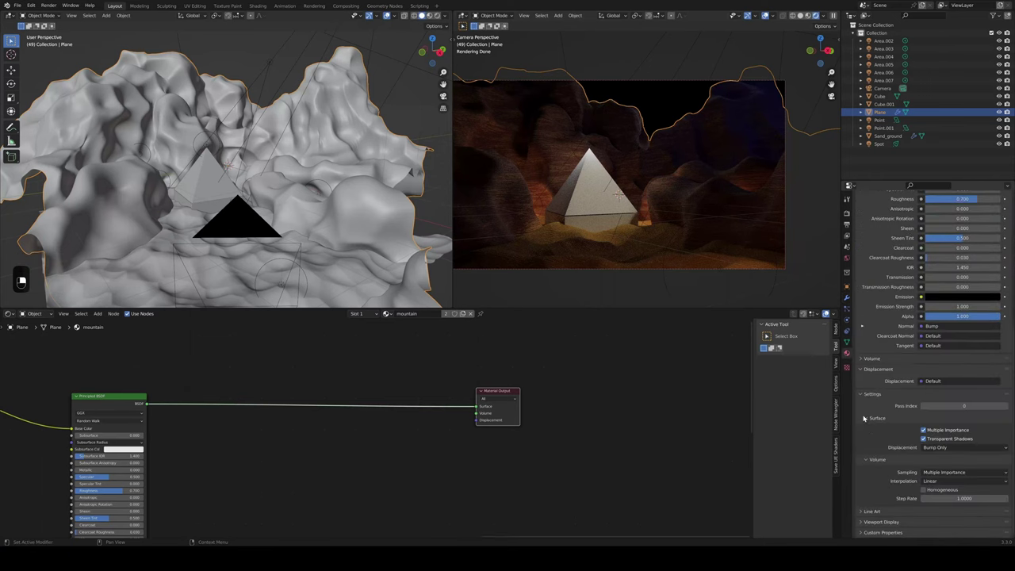
pyautogui.click(949, 447)
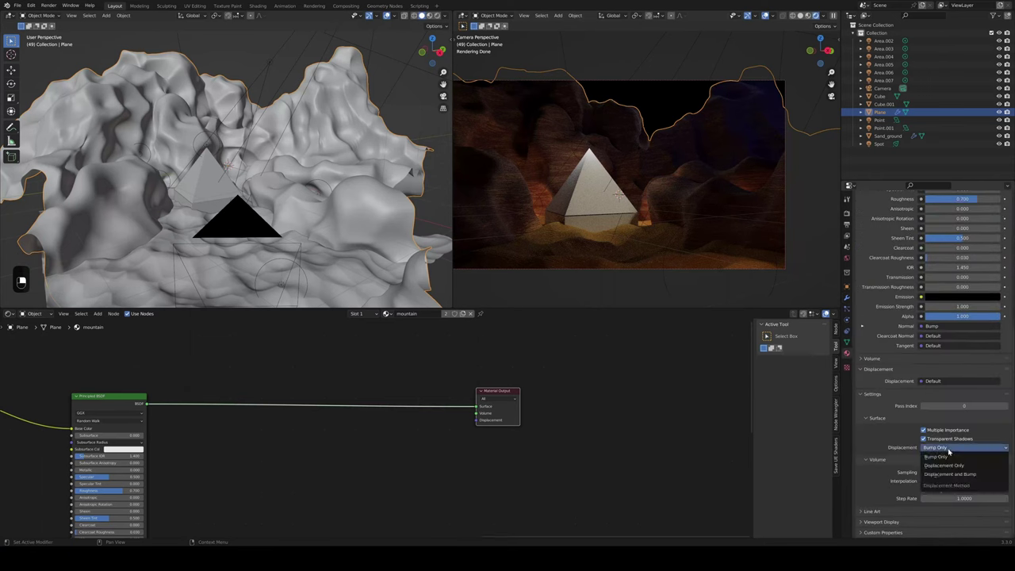
pyautogui.click(951, 474)
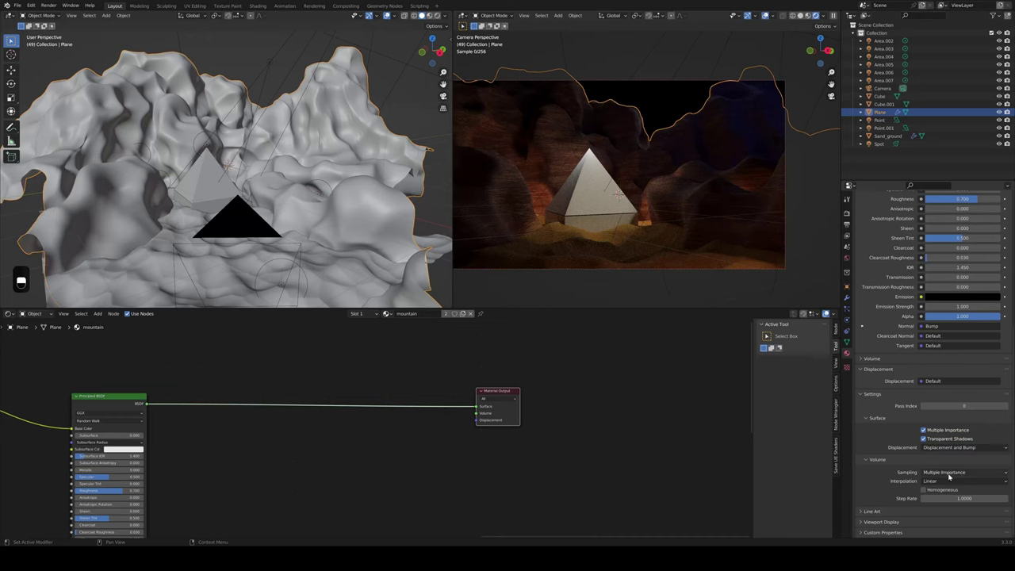
pyautogui.click(658, 510)
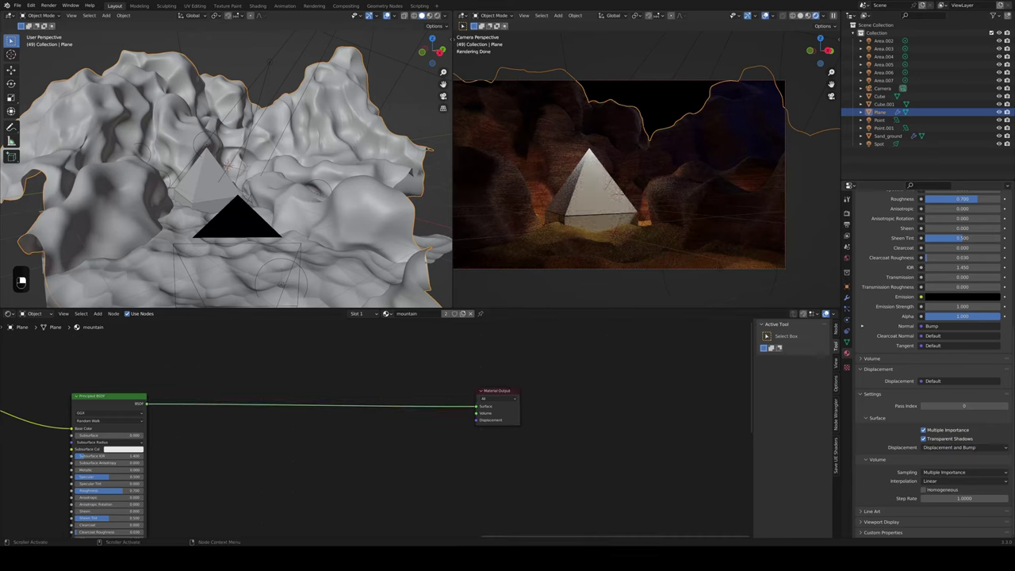